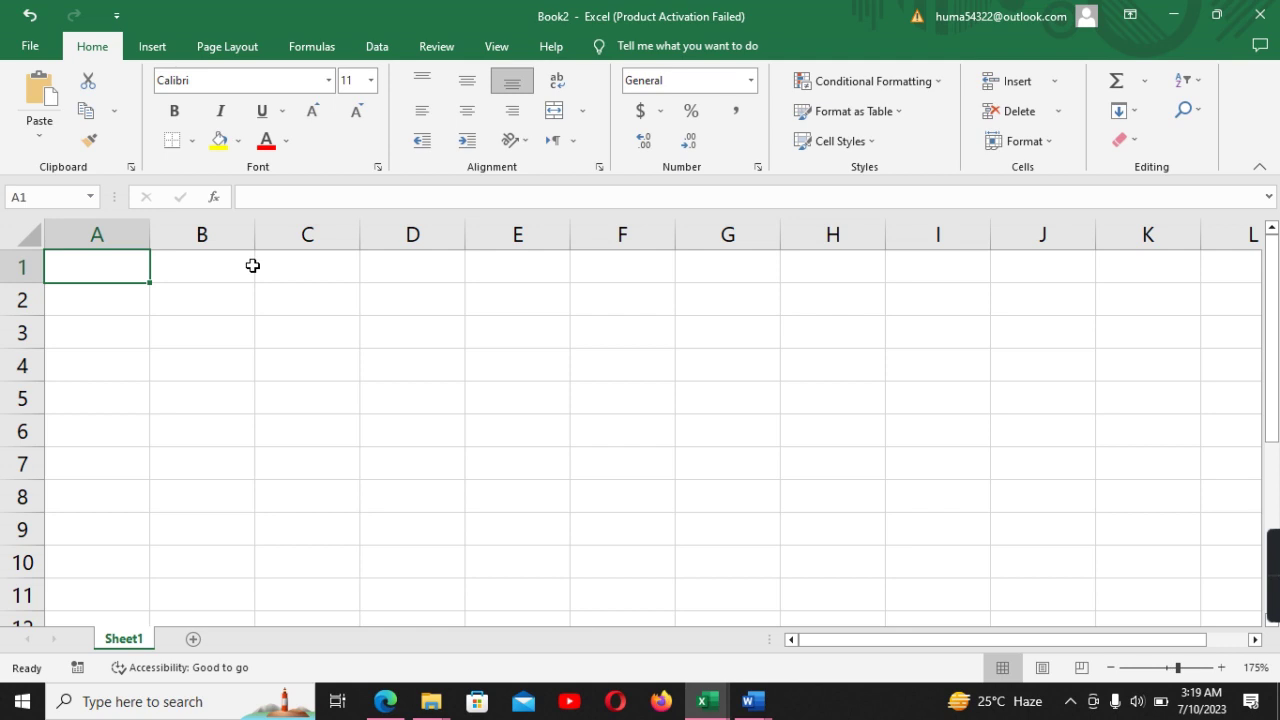
Enter the title 'Virtual University' in cell A1
{"action": "double_click", "coordinate": [109, 266]}
{"action": "type", "text": "U"}
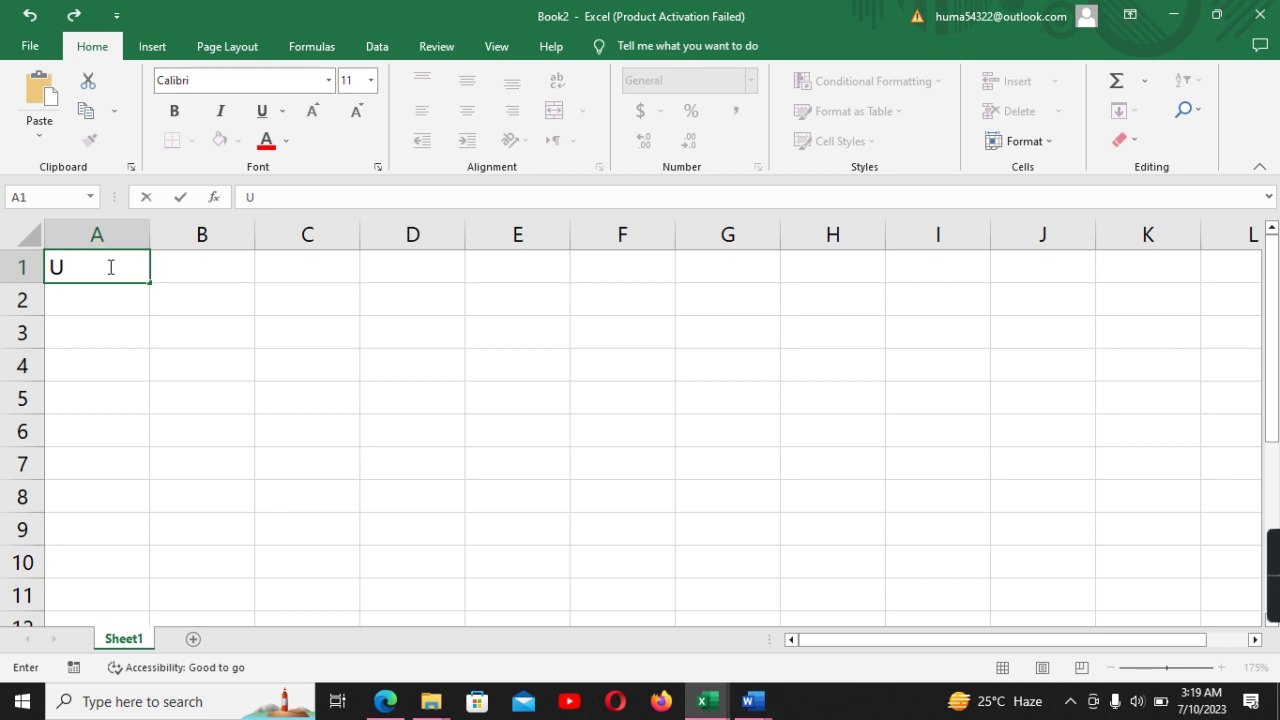
{"action": "key", "text": "BackSpace"}
{"action": "type", "text": "Vi"}
{"action": "type", "text": "rt"}
{"action": "type", "text": "ual"}
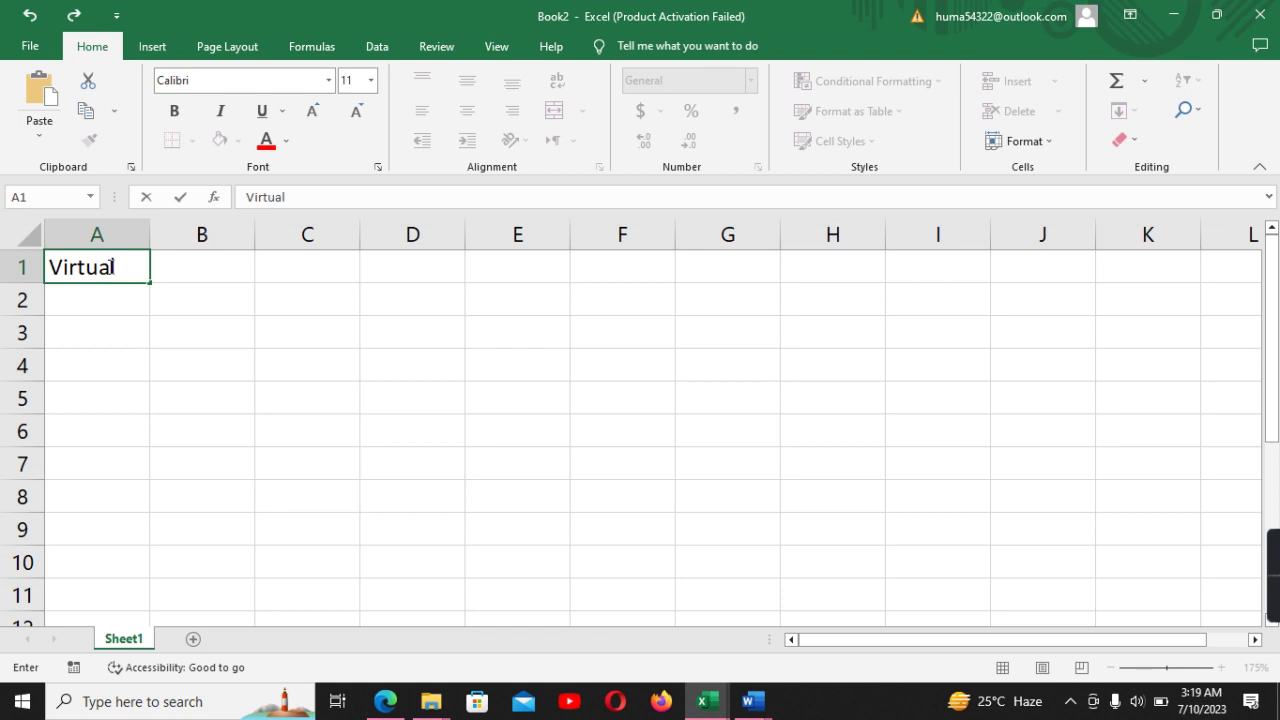
{"action": "type", "text": " Unive"}
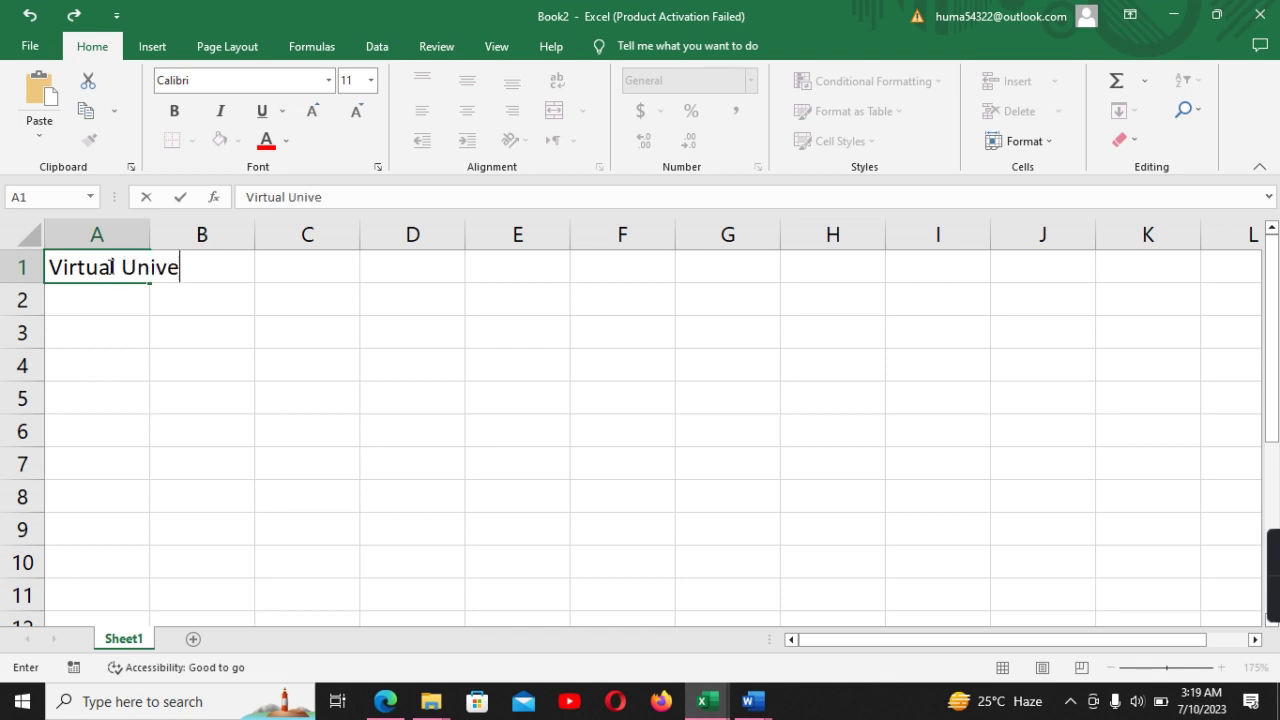
{"action": "type", "text": "r"}
{"action": "type", "text": "sity"}
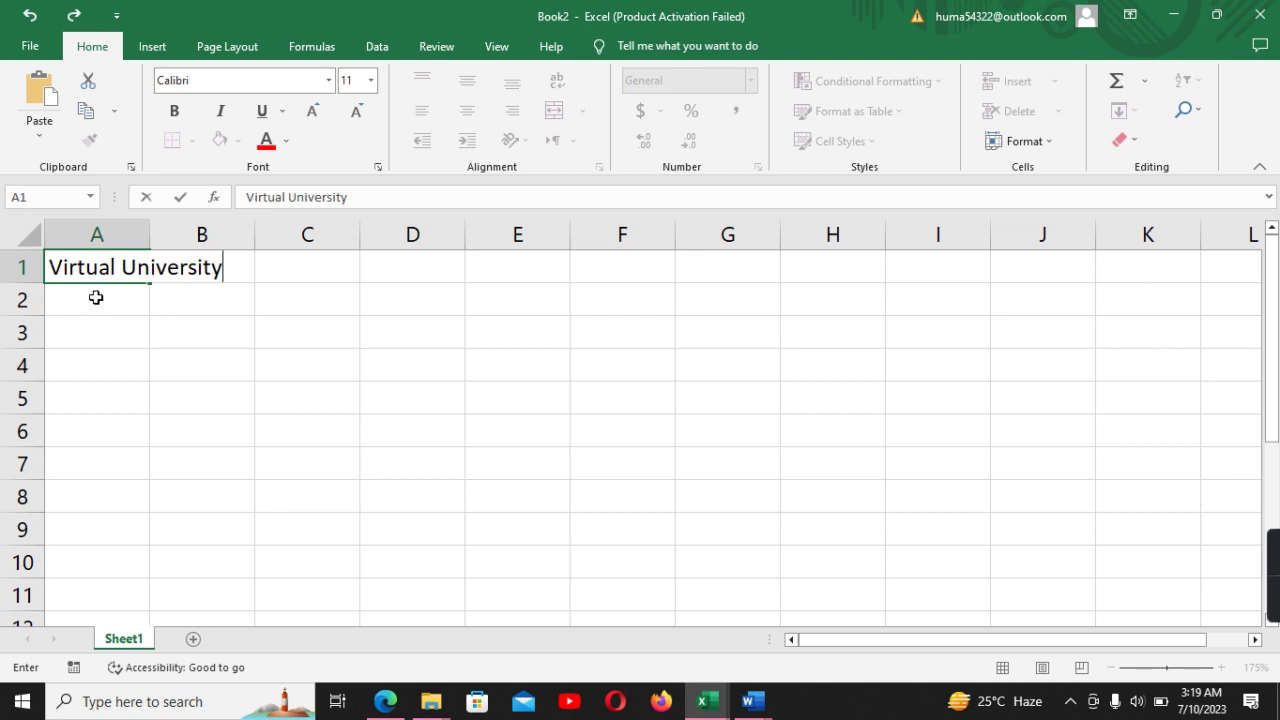
Add the headings 'Student name' in A2 and 'Maths' in C2
{"action": "left_click", "coordinate": [97, 297]}
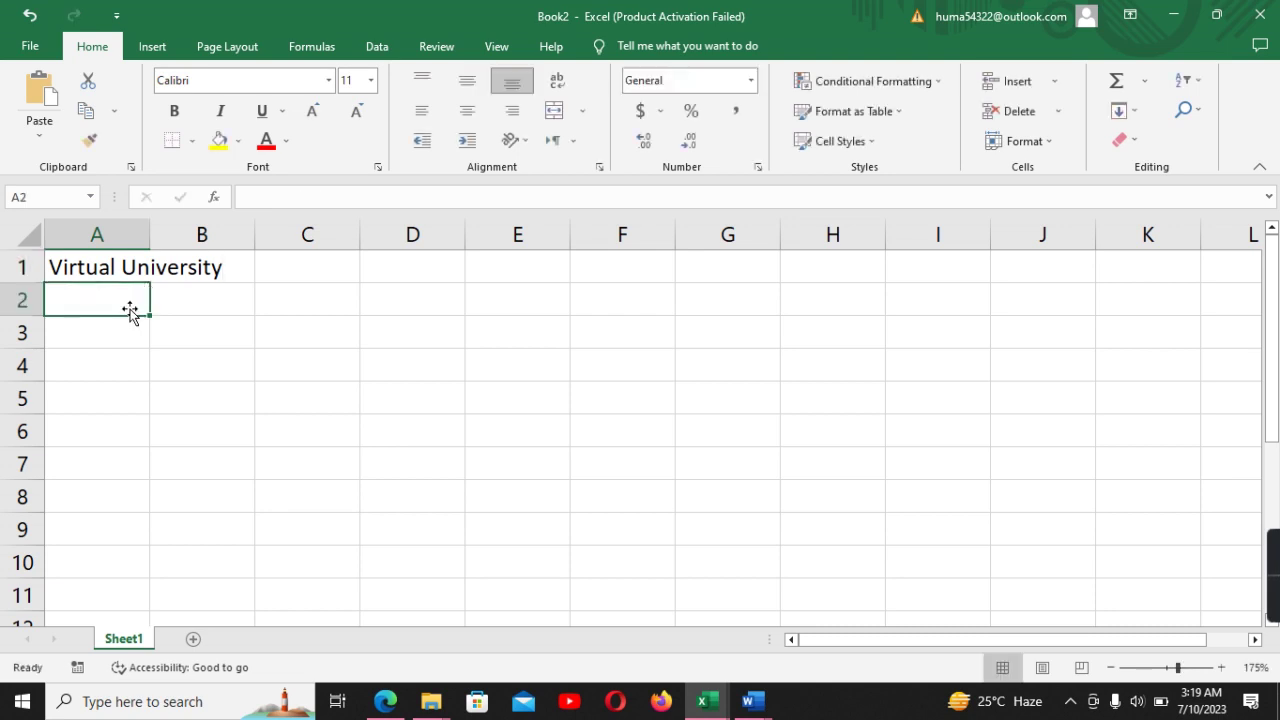
{"action": "type", "text": "Student"}
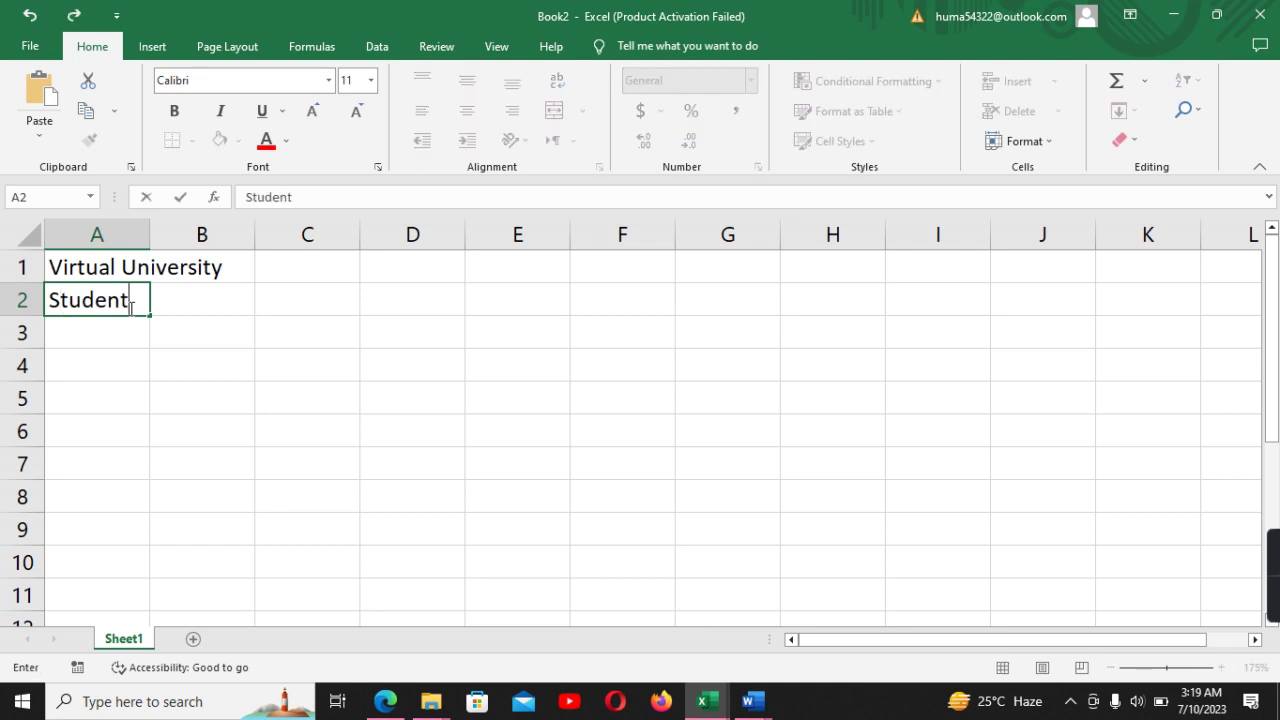
{"action": "type", "text": " na"}
{"action": "type", "text": "me"}
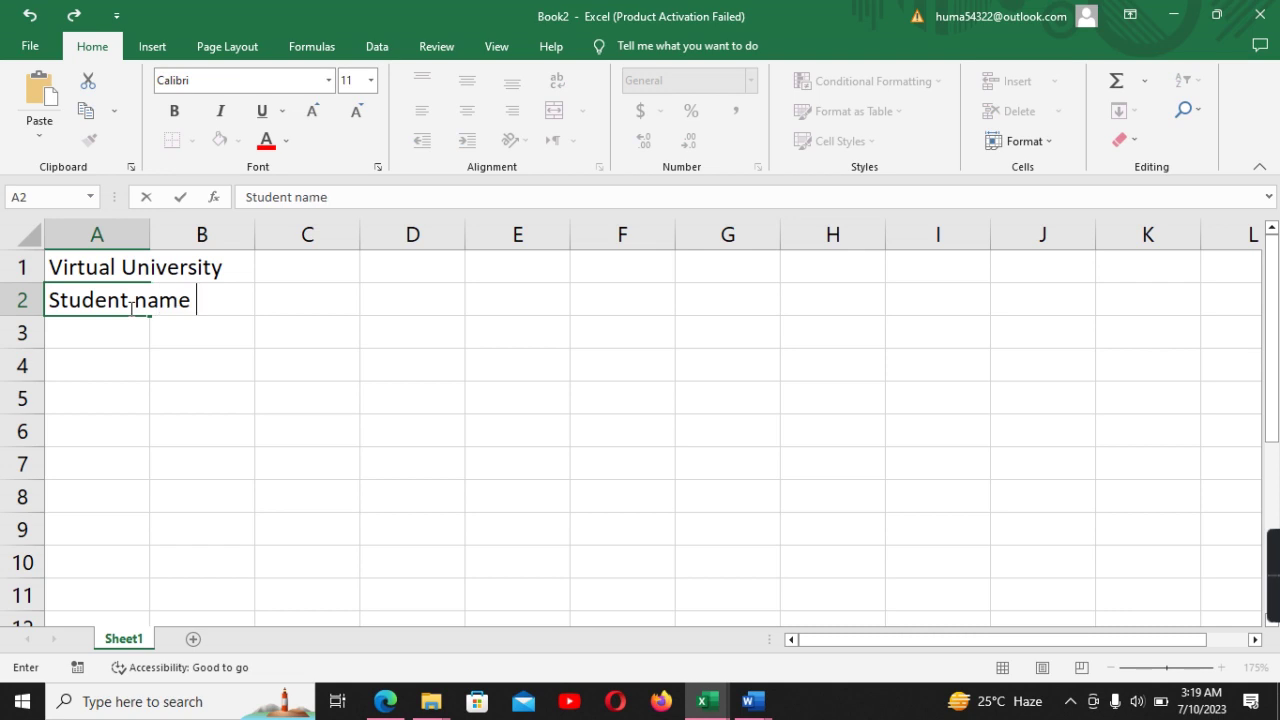
{"action": "left_click", "coordinate": [280, 310]}
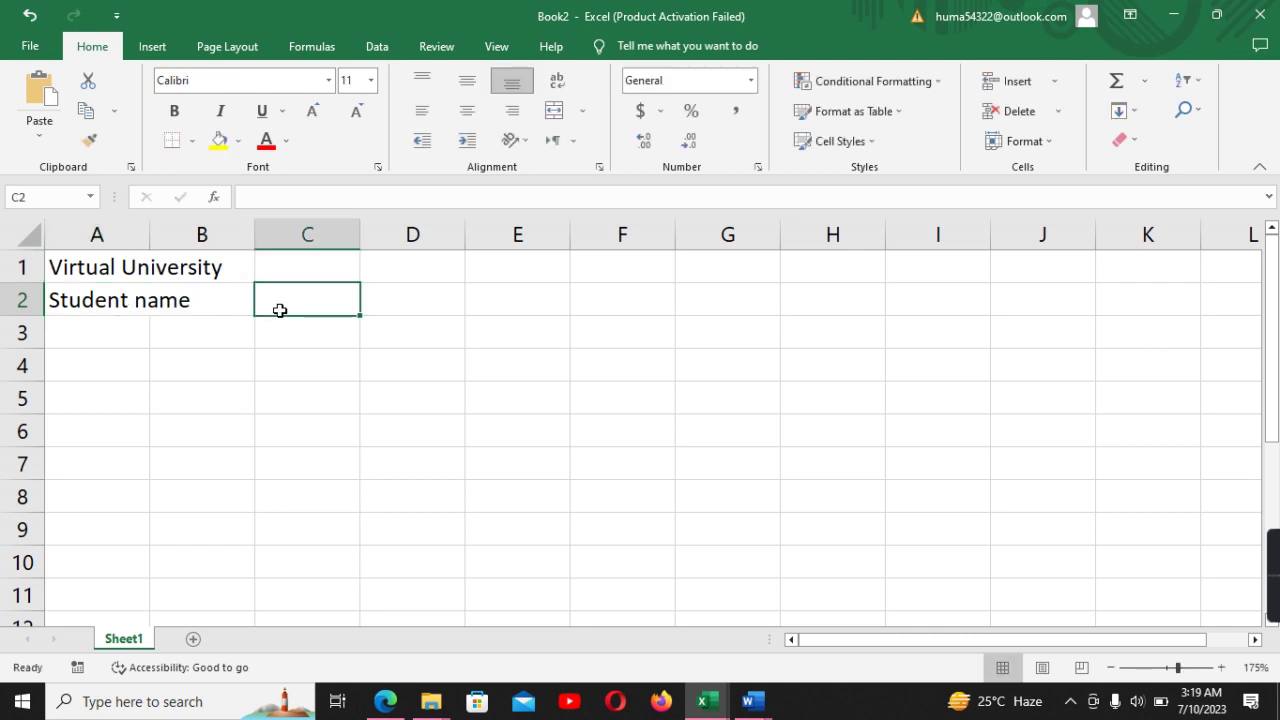
{"action": "type", "text": "N"}
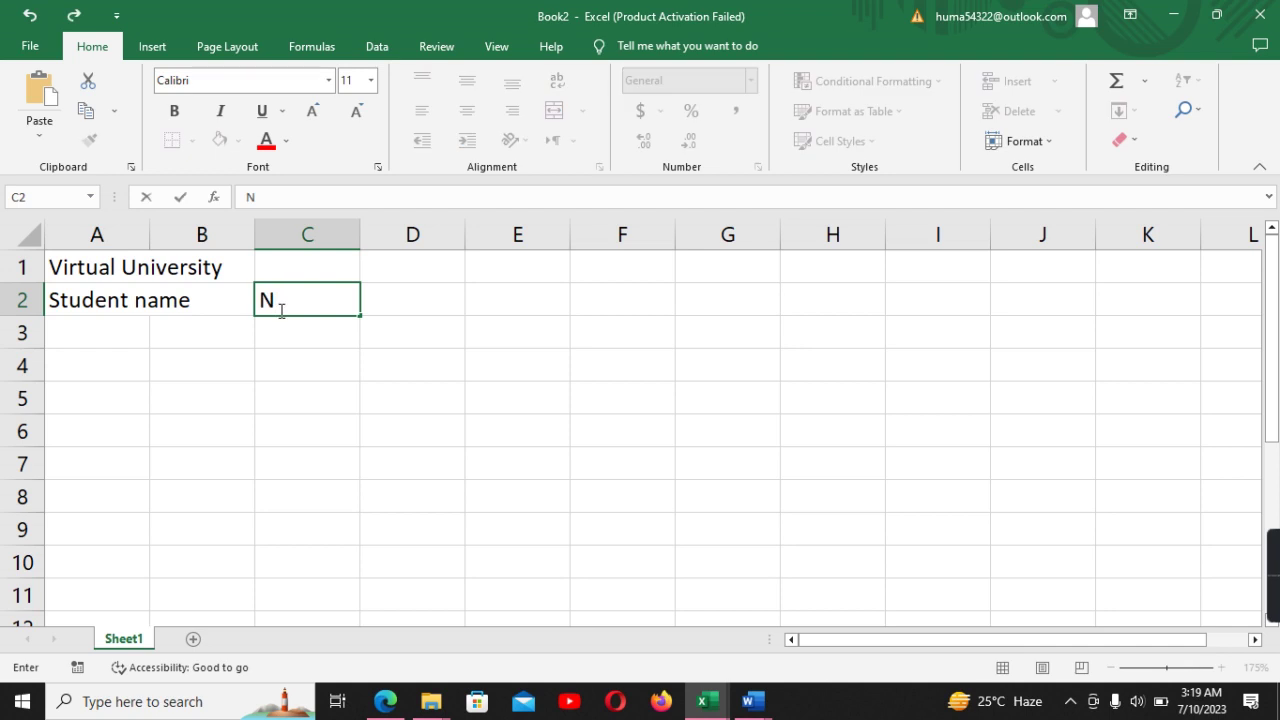
{"action": "type", "text": "a"}
{"action": "key", "text": "BackSpace"}
{"action": "key", "text": "BackSpace"}
{"action": "type", "text": "Ma"}
{"action": "type", "text": "ths"}
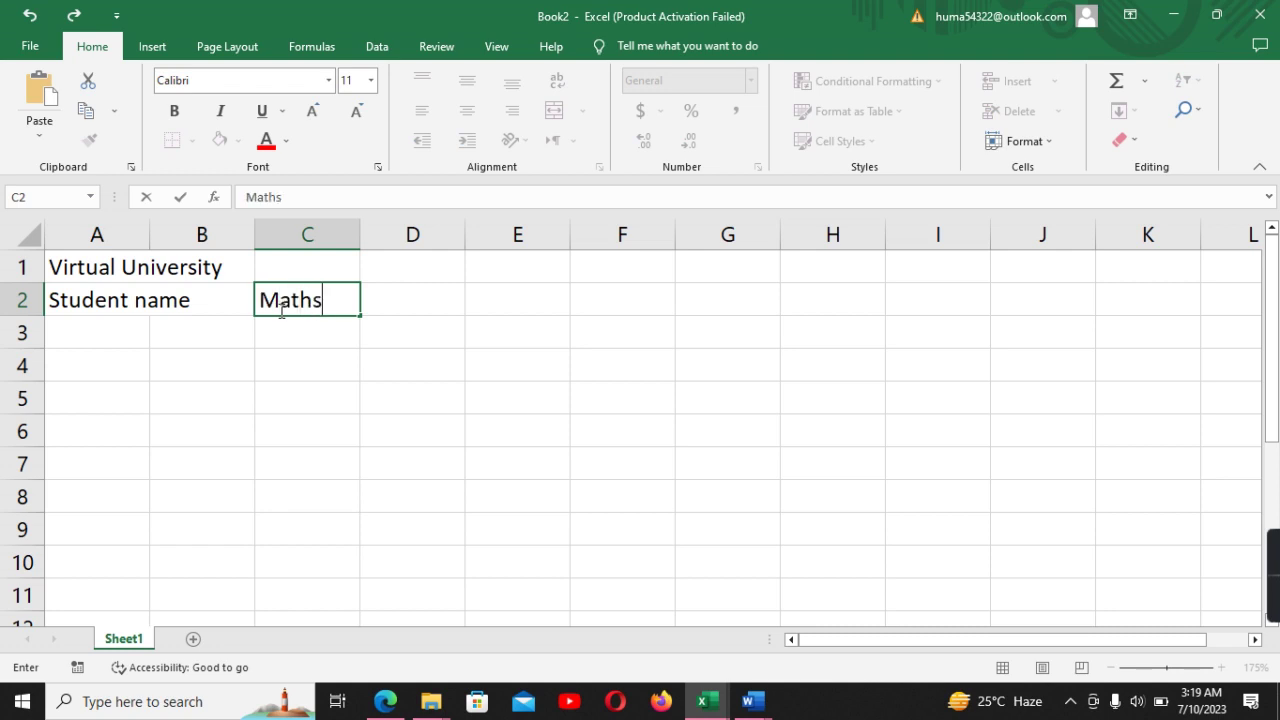
Add the headings English, Science, Total and Percentage in D2 through G2
{"action": "left_click", "coordinate": [397, 291]}
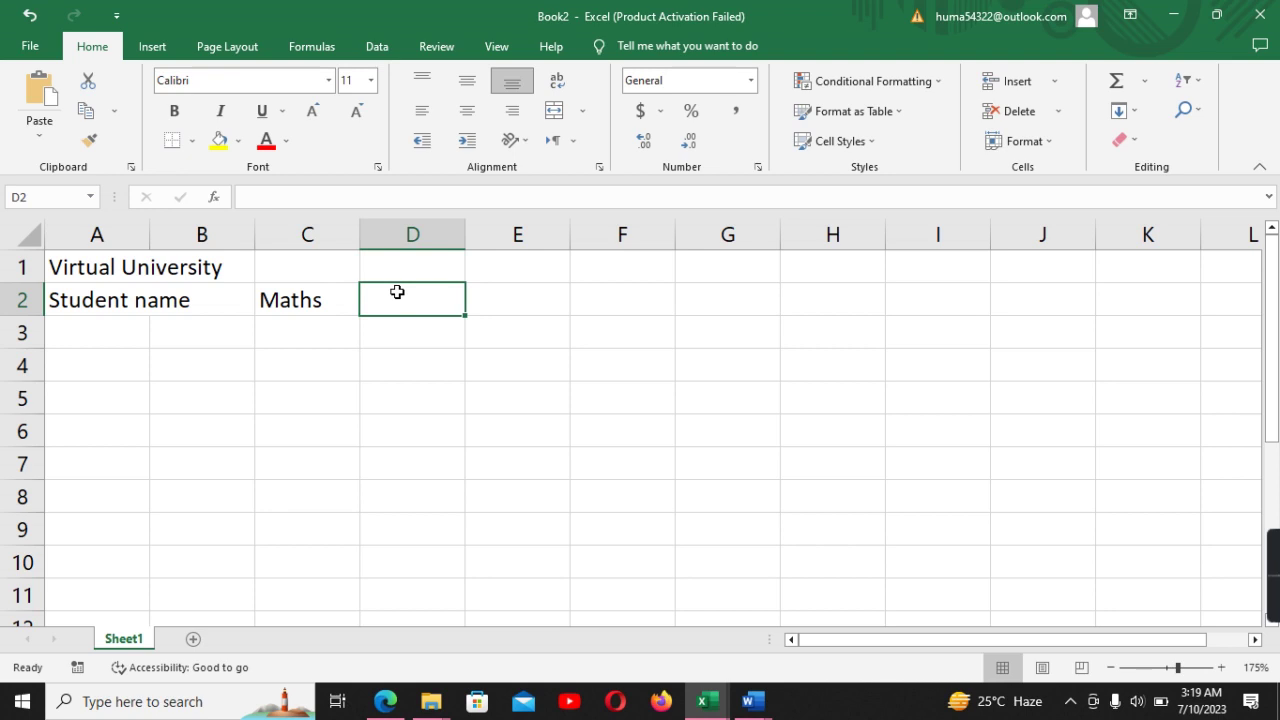
{"action": "type", "text": "Eng"}
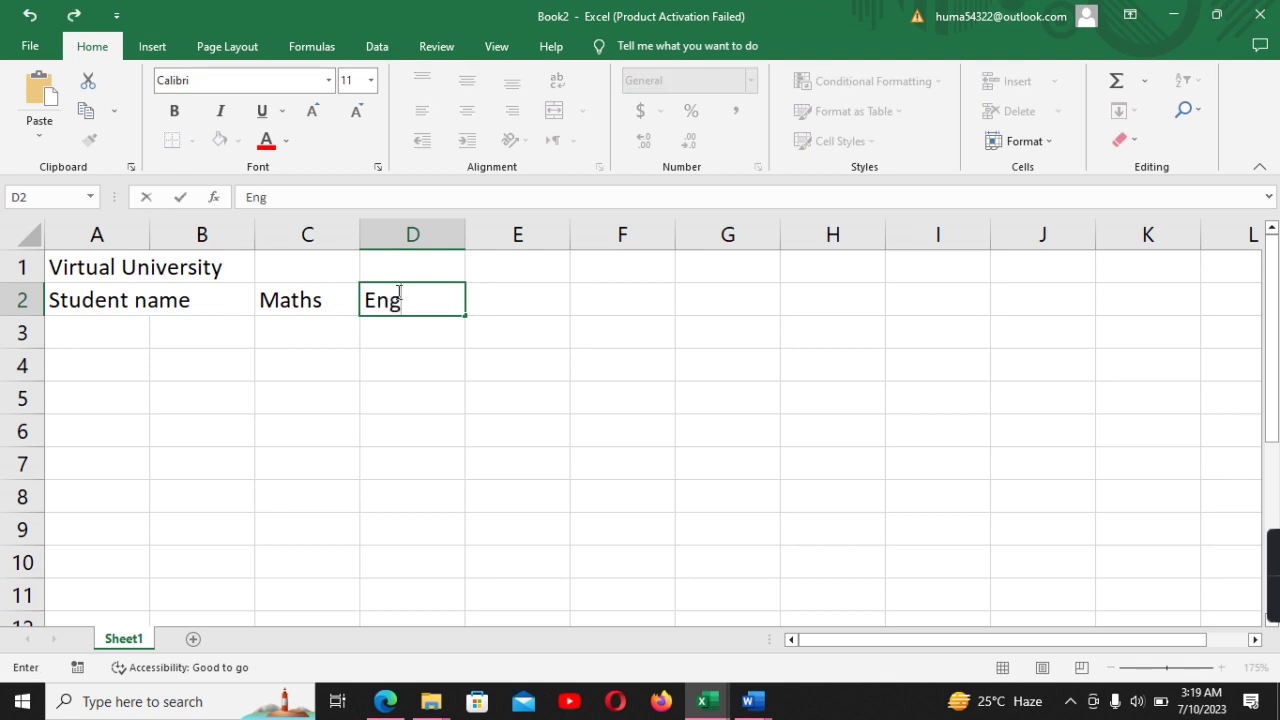
{"action": "type", "text": "lish"}
{"action": "left_click", "coordinate": [543, 300]}
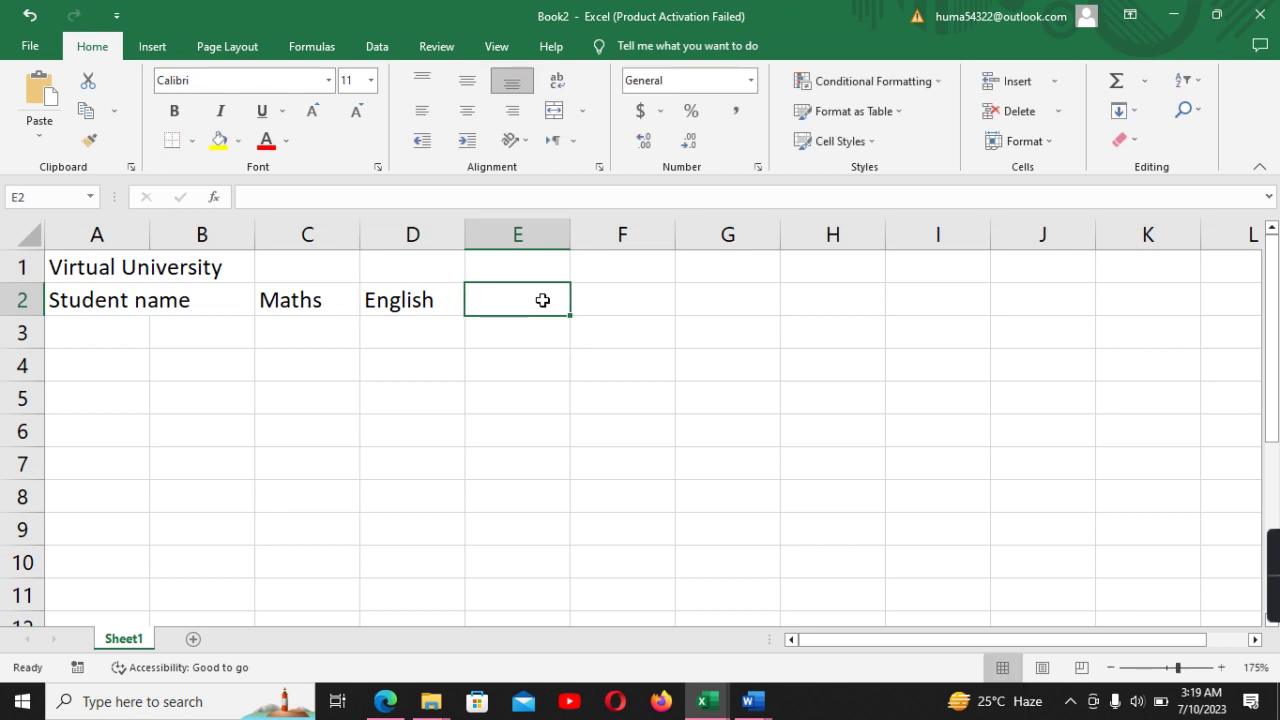
{"action": "type", "text": "Scie"}
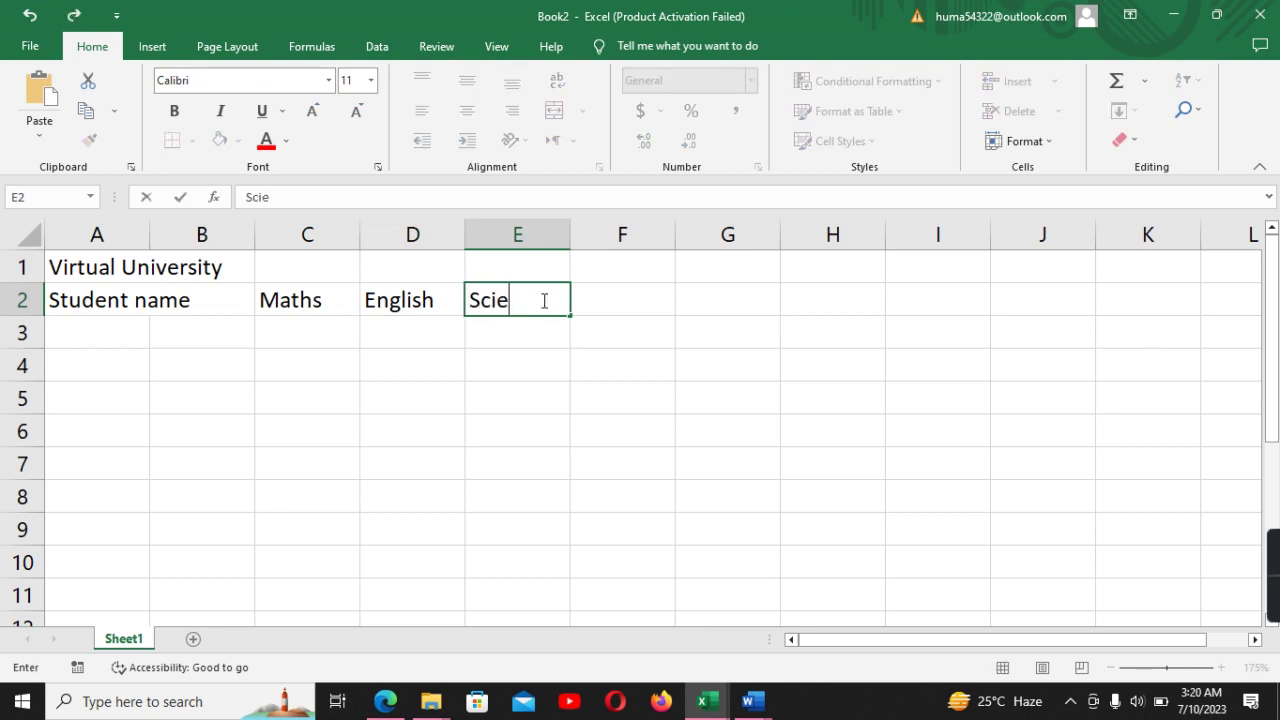
{"action": "type", "text": "nce"}
{"action": "left_click", "coordinate": [623, 312]}
{"action": "type", "text": "T"}
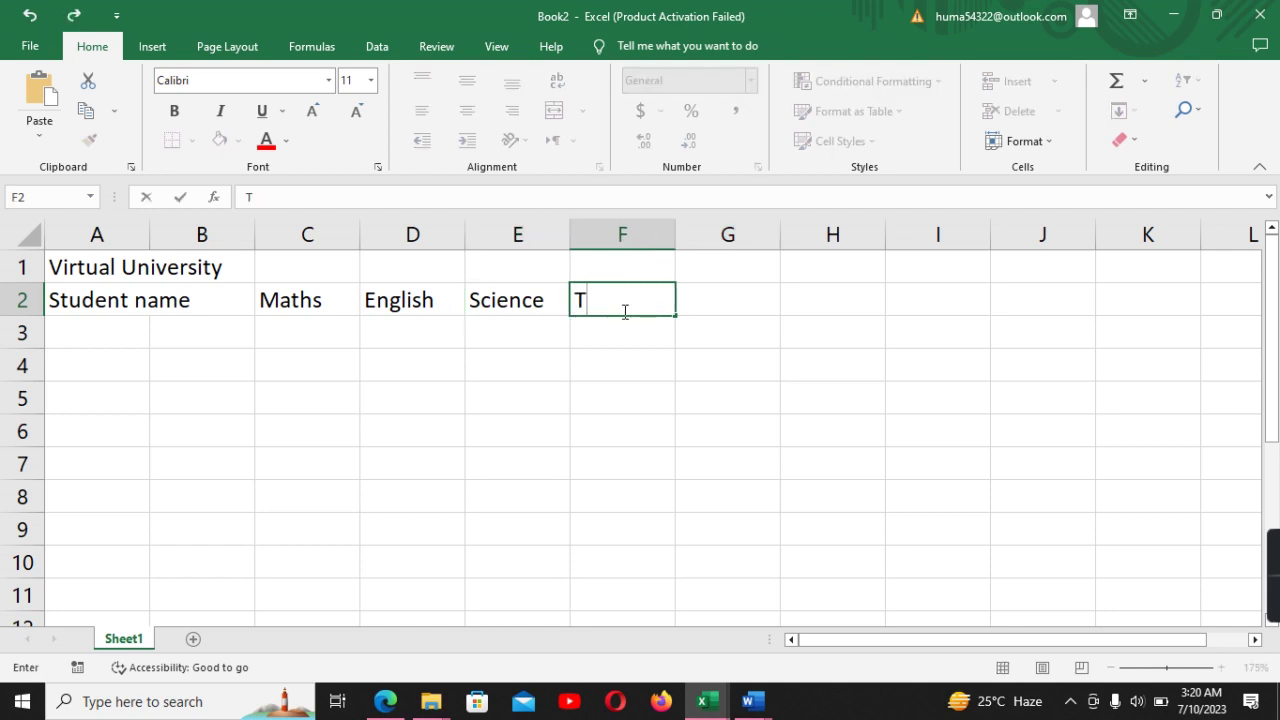
{"action": "type", "text": "ol"}
{"action": "key", "text": "BackSpace"}
{"action": "type", "text": "tal"}
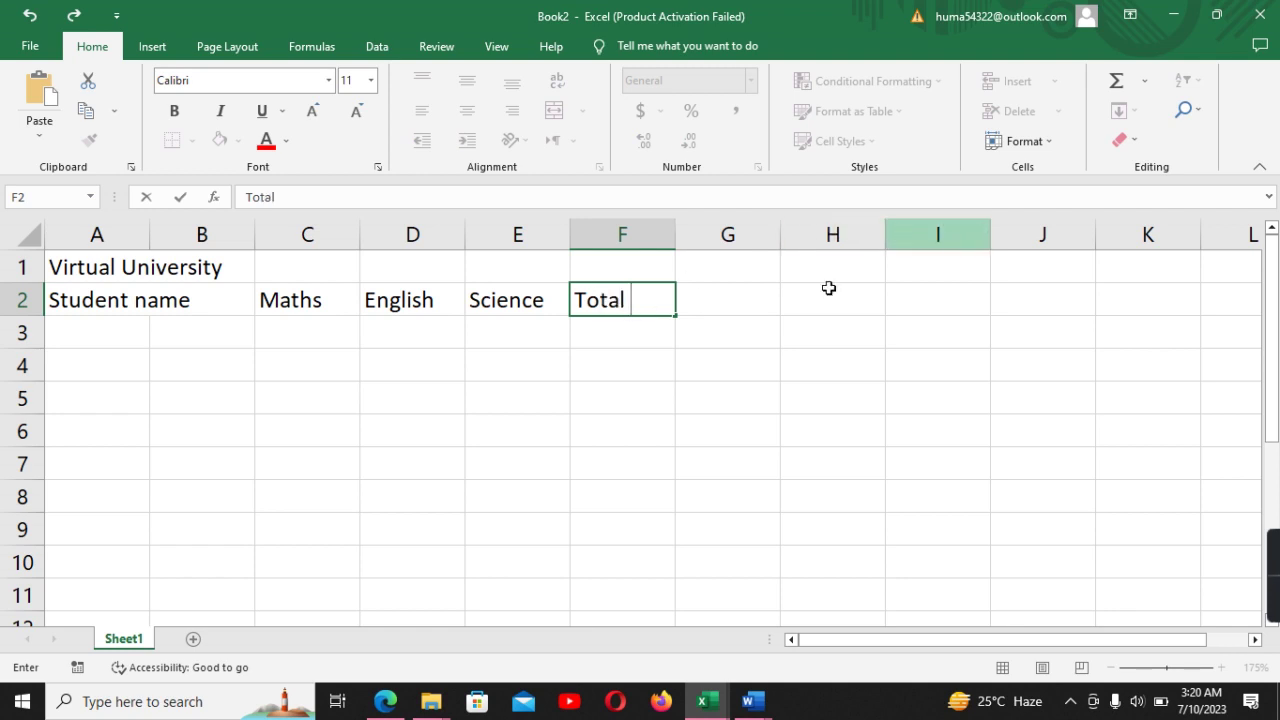
{"action": "left_click", "coordinate": [735, 306]}
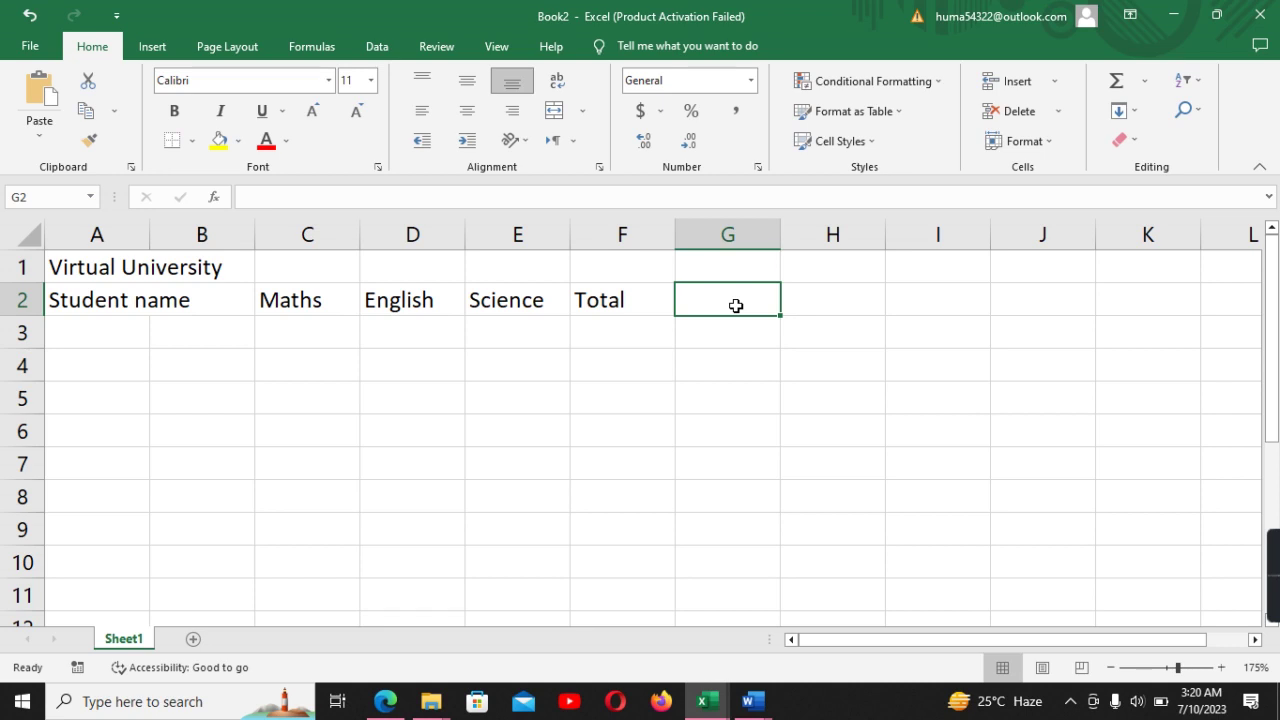
{"action": "type", "text": "M"}
{"action": "key", "text": "BackSpace"}
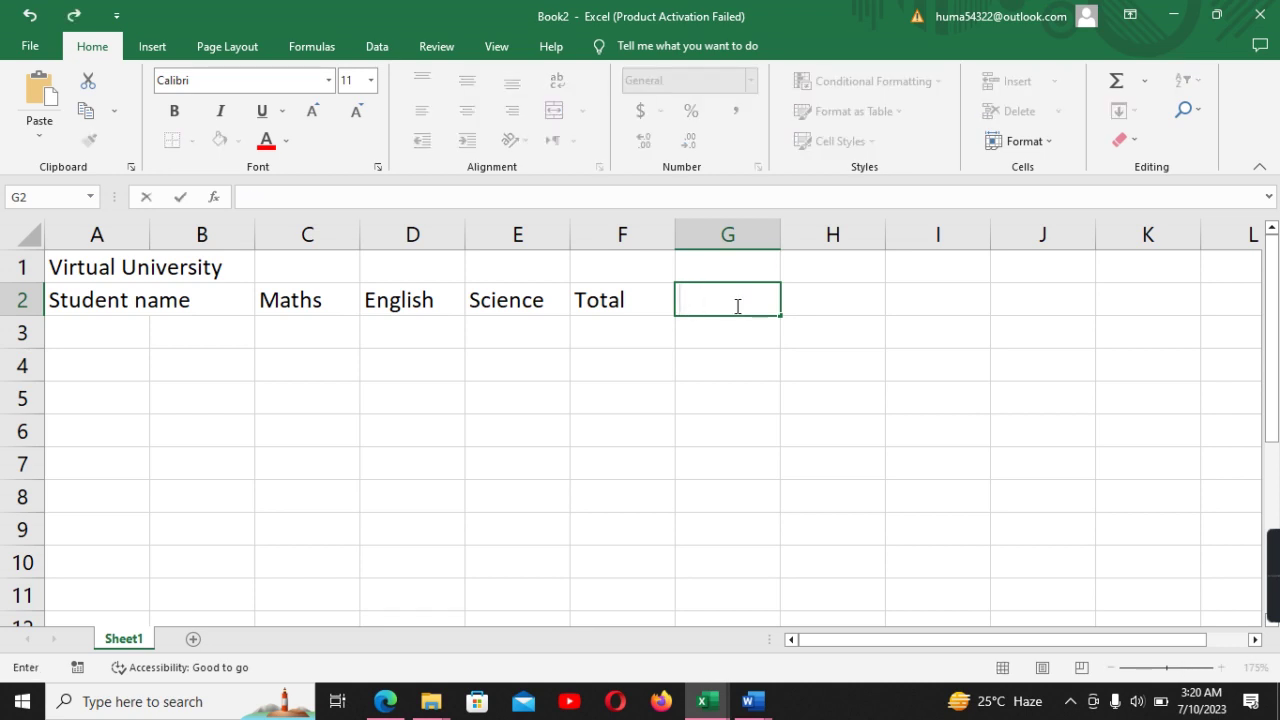
{"action": "type", "text": "P"}
{"action": "type", "text": "erce"}
{"action": "type", "text": "ntage"}
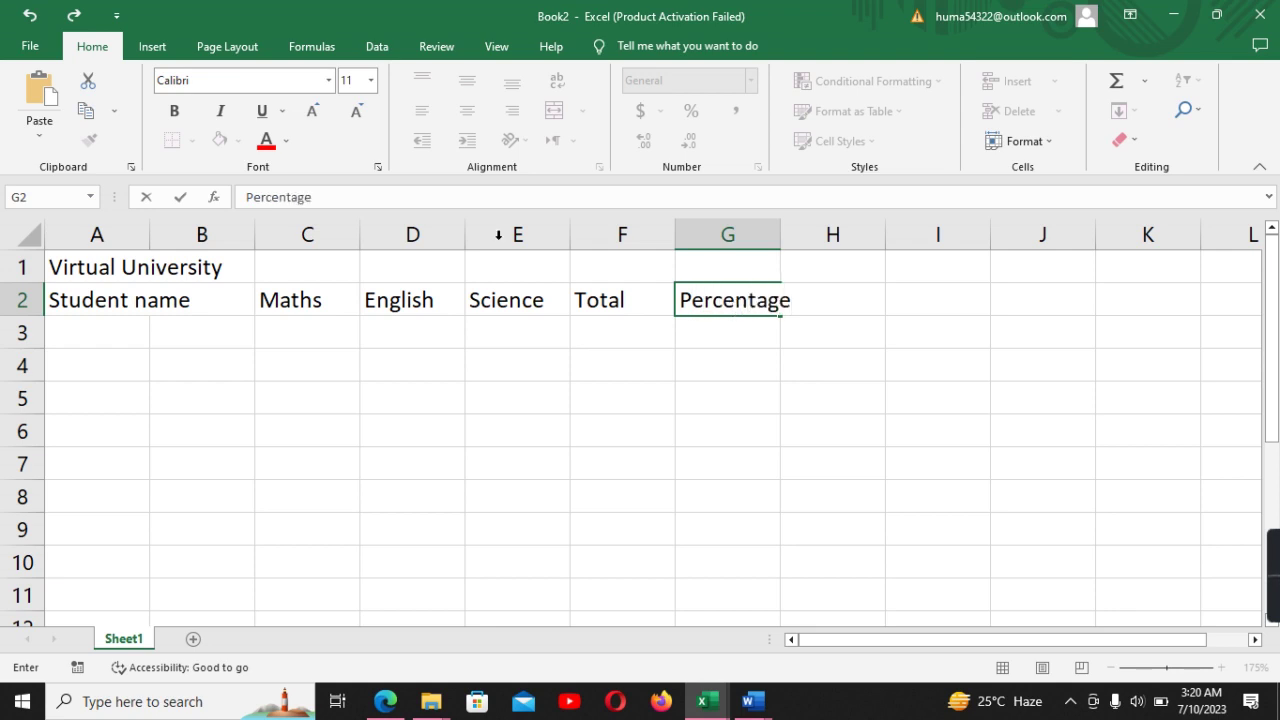
Enter the first two student first names in A3 and A4
{"action": "left_click", "coordinate": [80, 334]}
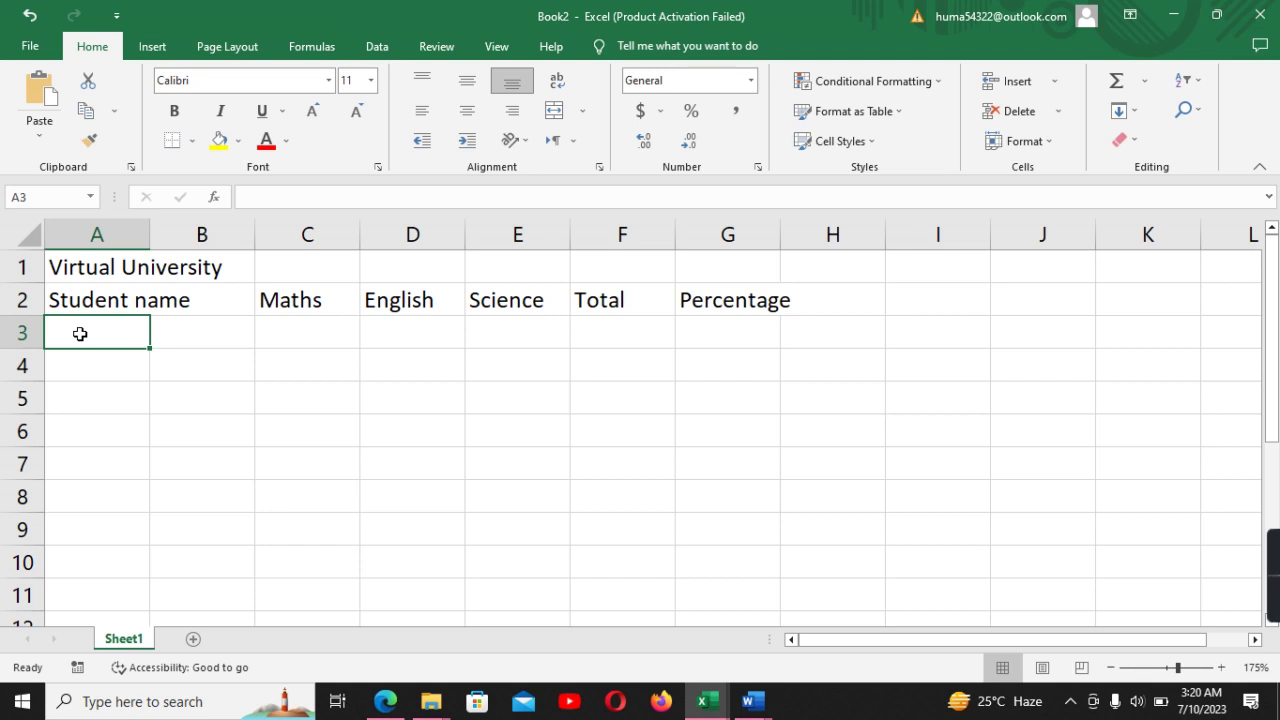
{"action": "type", "text": "Z"}
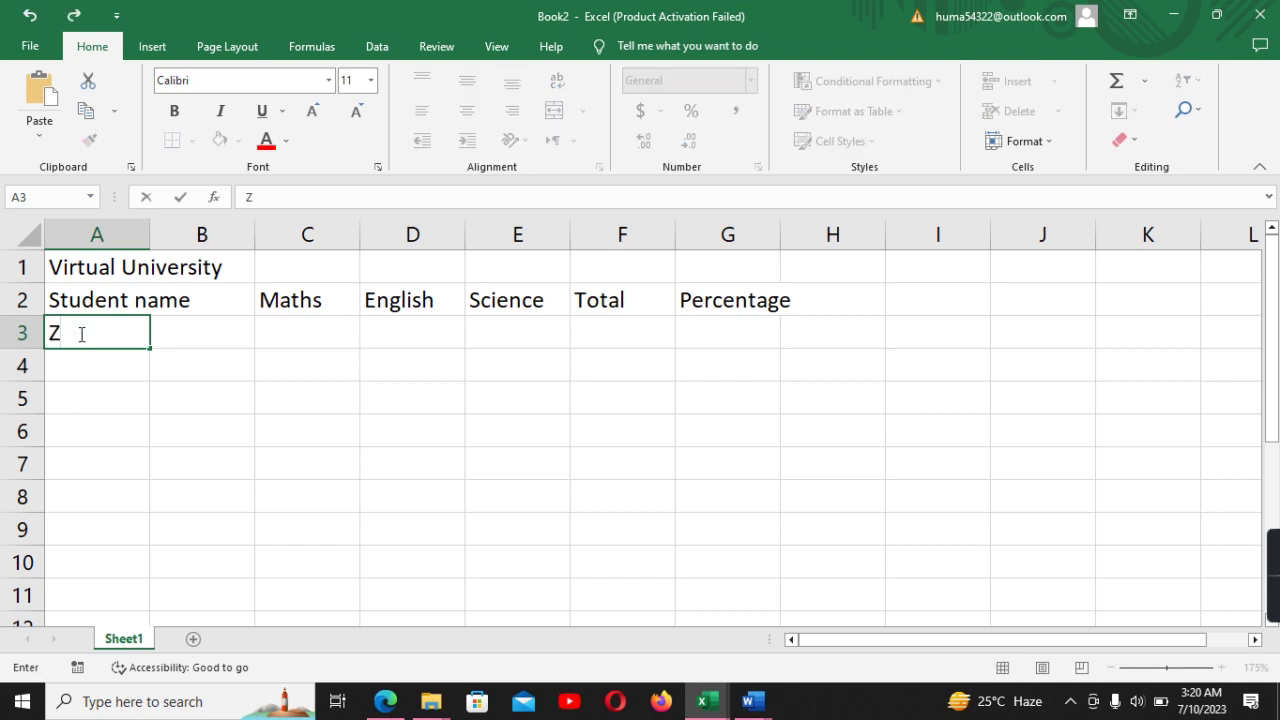
{"action": "type", "text": "ani"}
{"action": "type", "text": "sh"}
{"action": "left_click", "coordinate": [76, 367]}
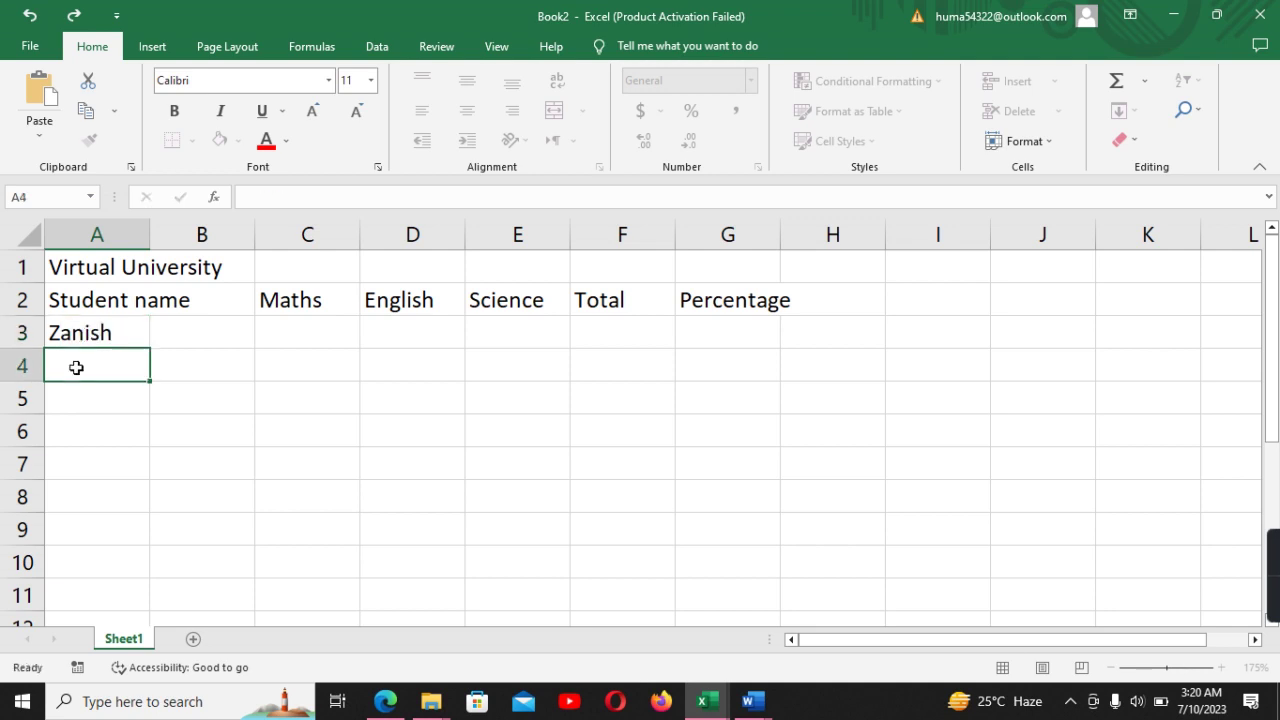
{"action": "type", "text": "q"}
{"action": "type", "text": "a"}
{"action": "key", "text": "BackSpace"}
{"action": "key", "text": "BackSpace"}
{"action": "type", "text": "Qa"}
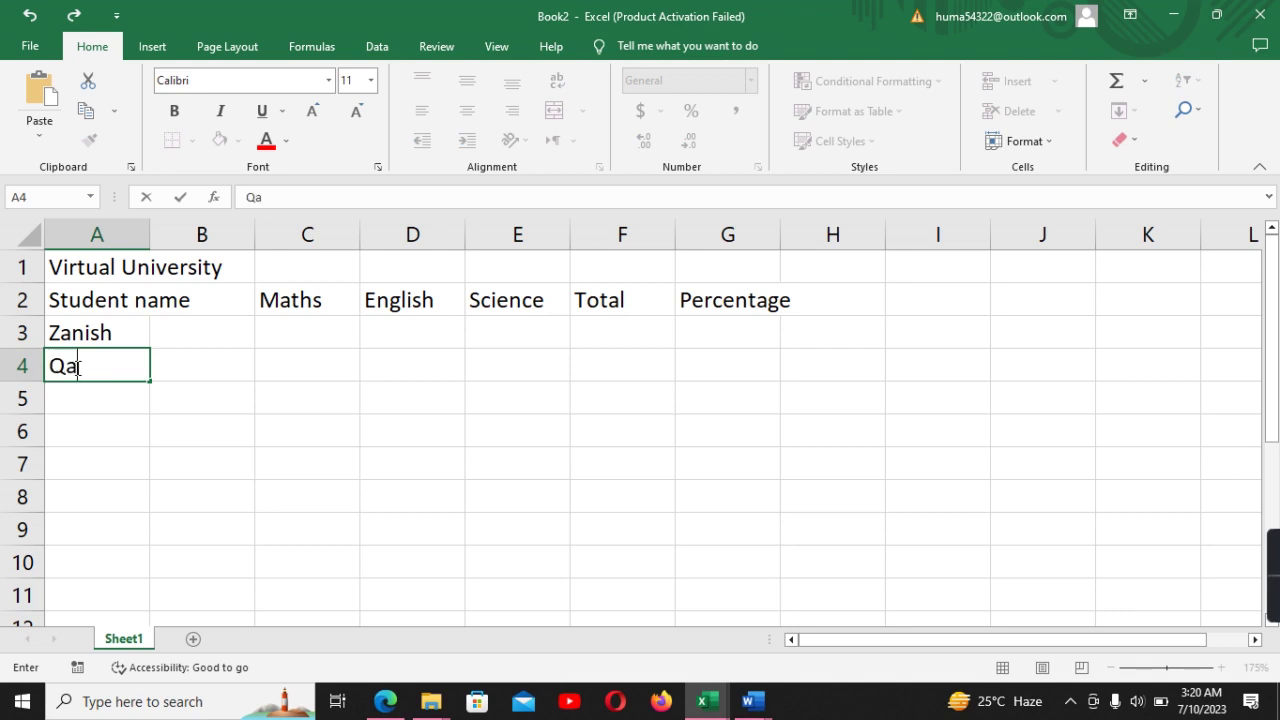
{"action": "type", "text": "sim"}
{"action": "key", "text": "Return"}
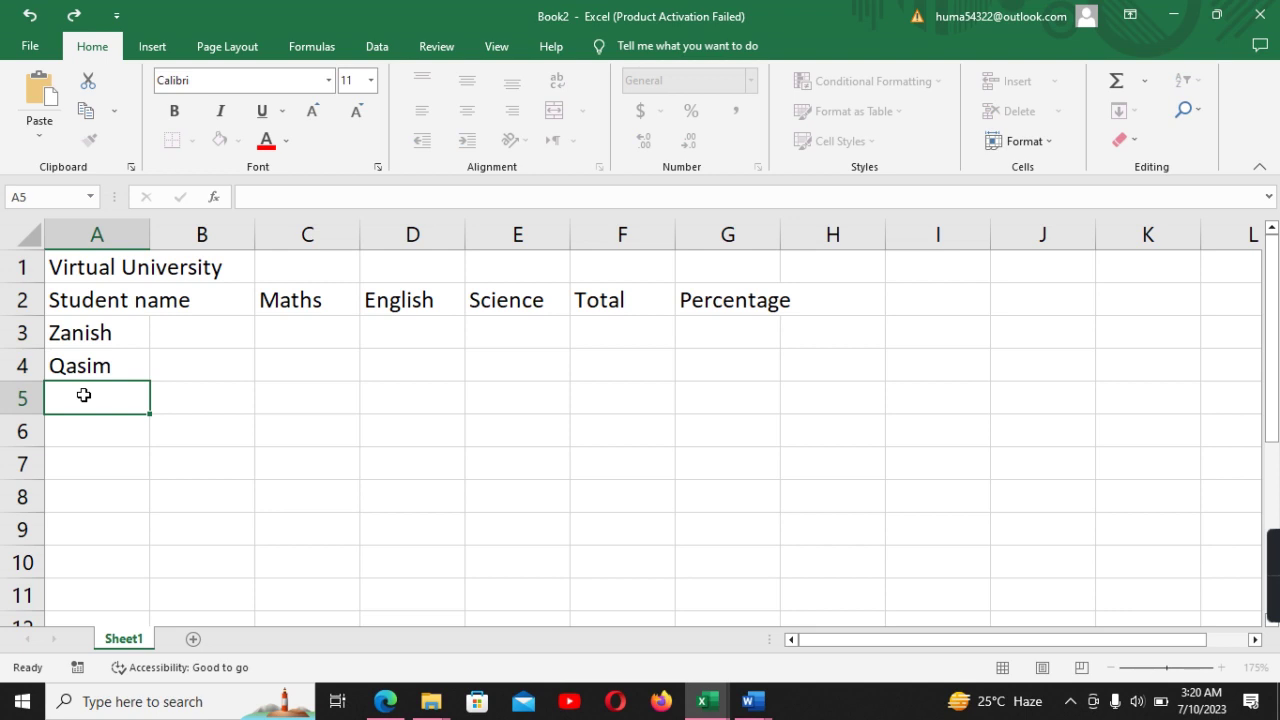
Enter the remaining three student names in A5:A7, rejecting AutoComplete for the last
{"action": "type", "text": "Sa"}
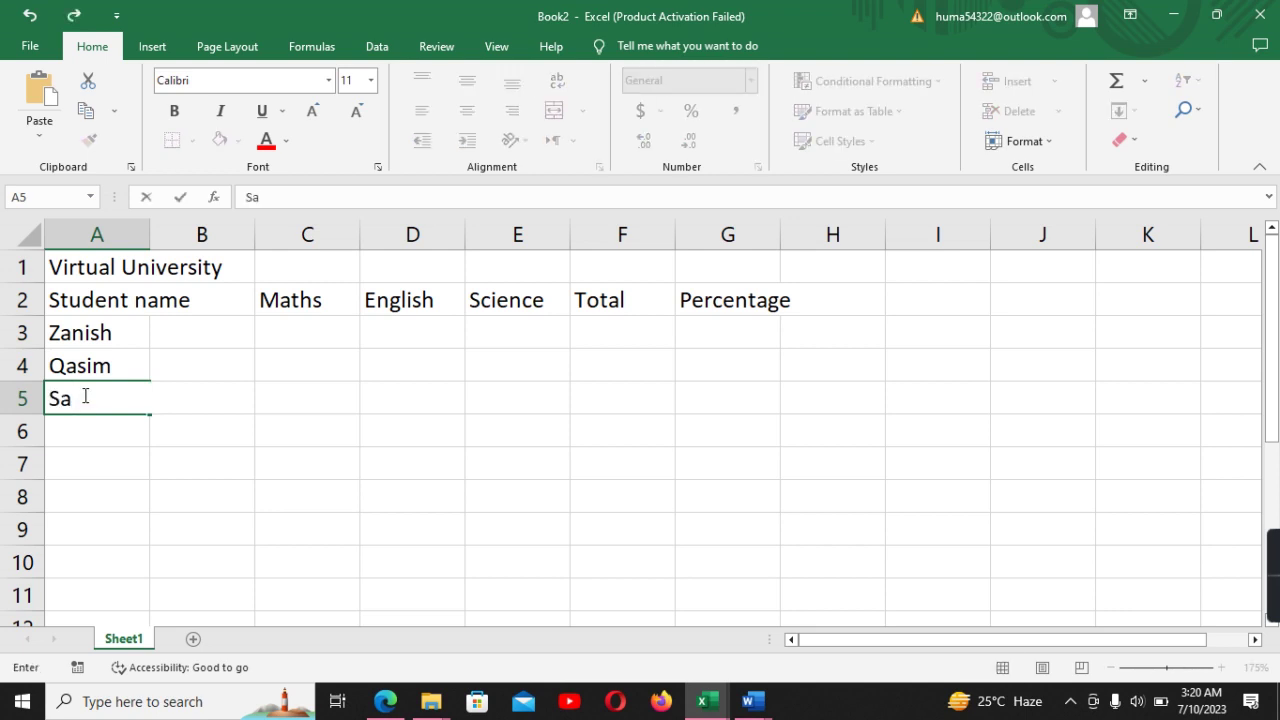
{"action": "type", "text": "ira"}
{"action": "key", "text": "Return"}
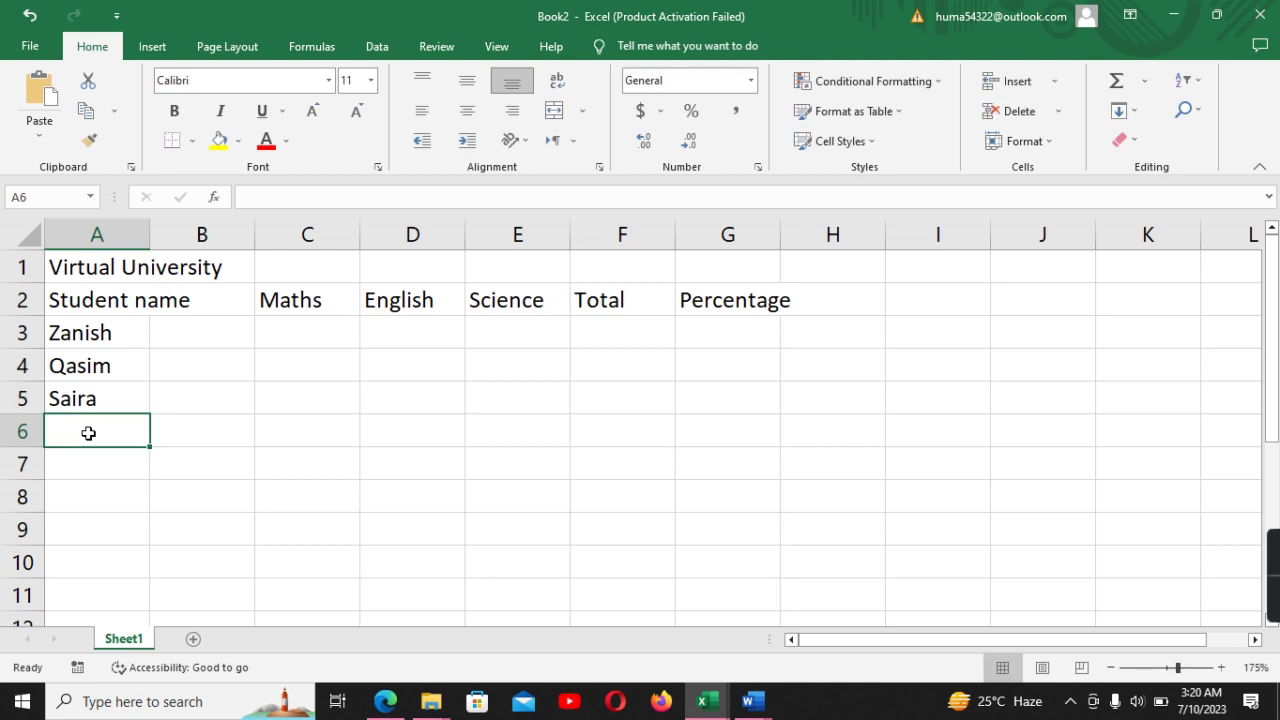
{"action": "type", "text": "T"}
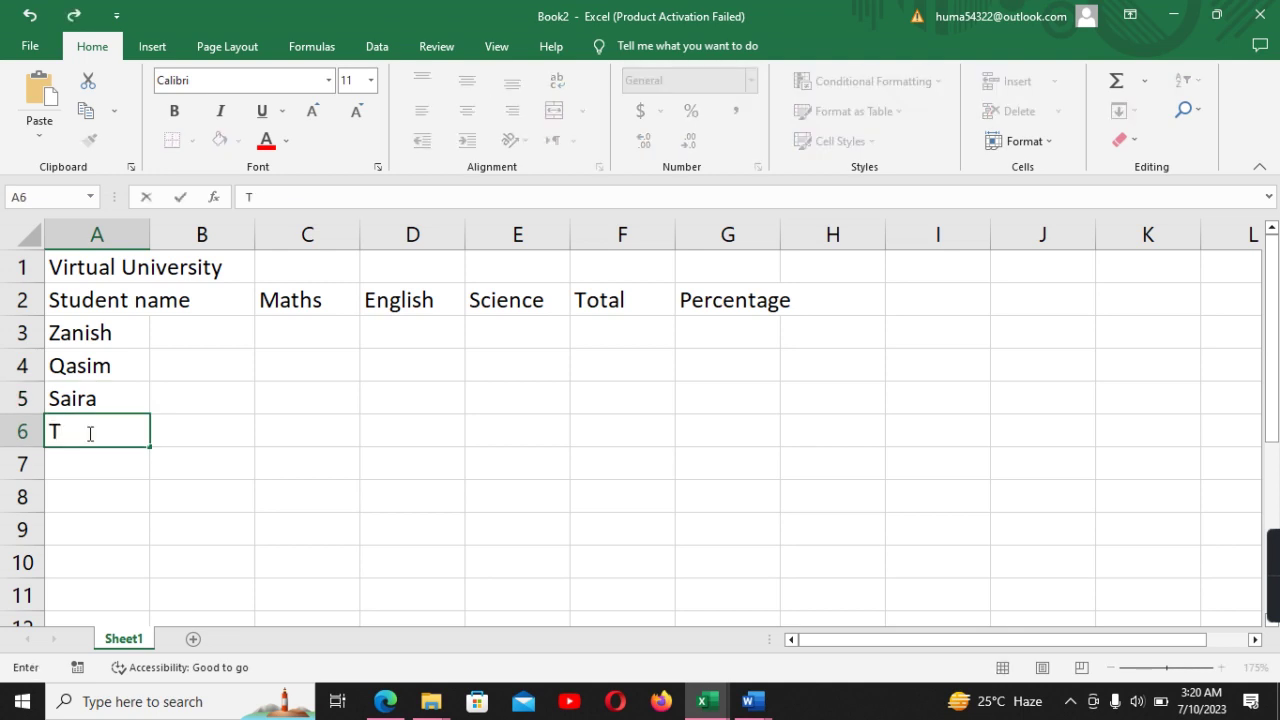
{"action": "type", "text": "ahira"}
{"action": "key", "text": "Return"}
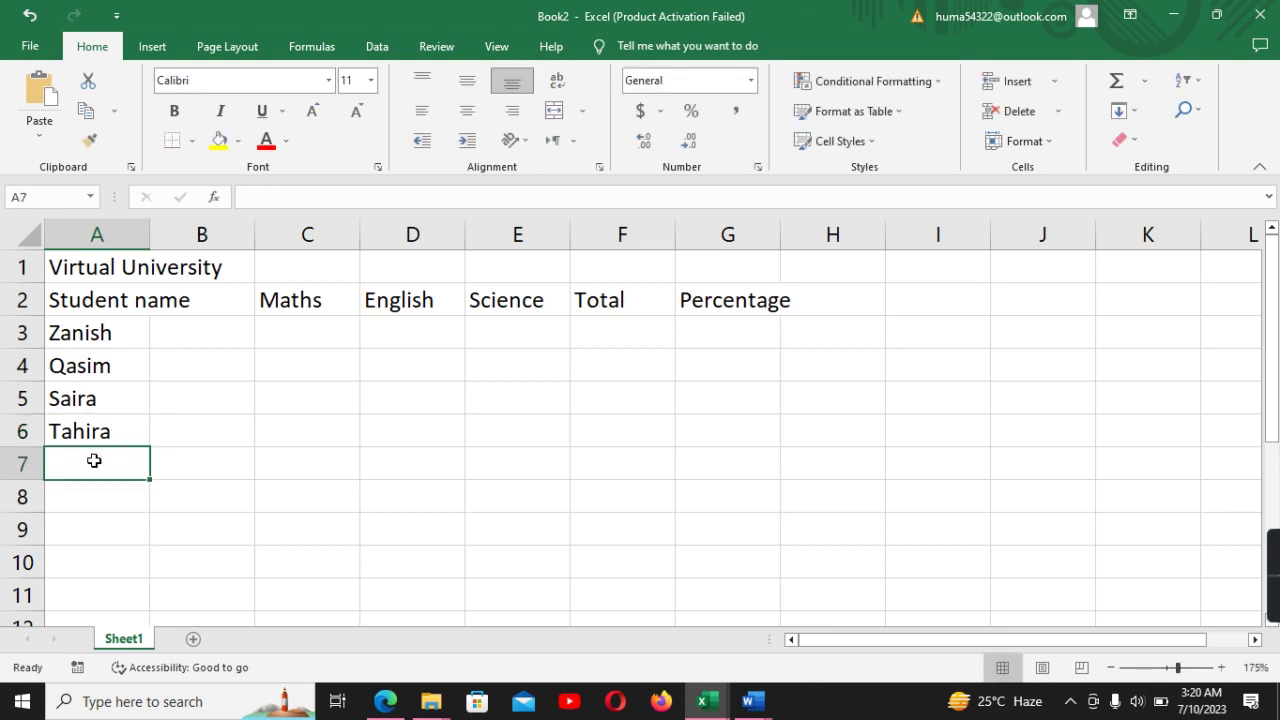
{"action": "type", "text": "Tahira"}
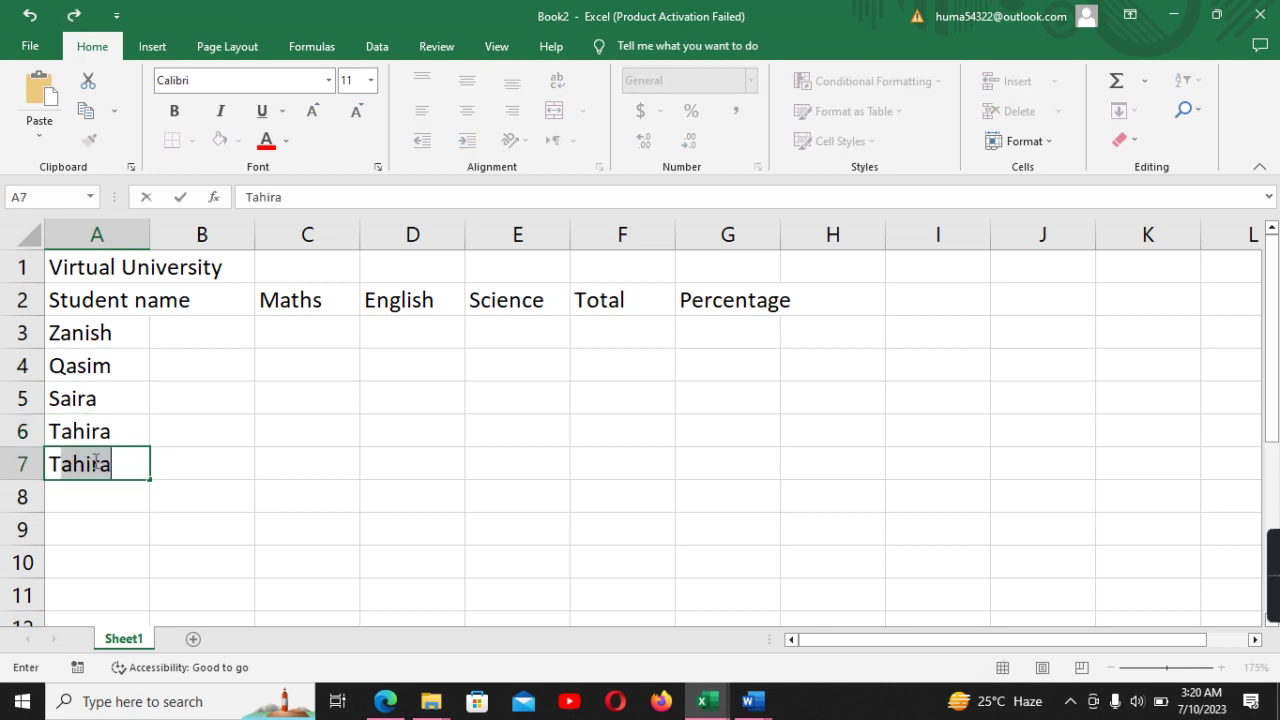
{"action": "key", "text": "BackSpace"}
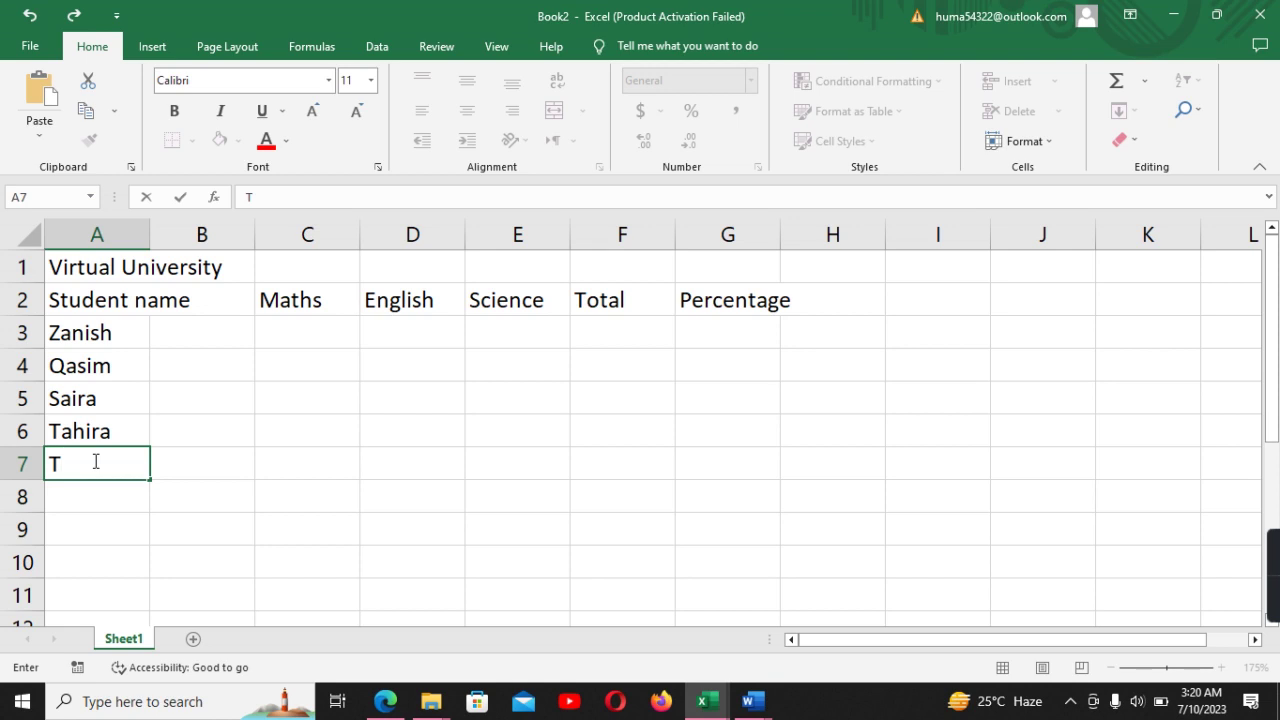
{"action": "type", "text": "ahira"}
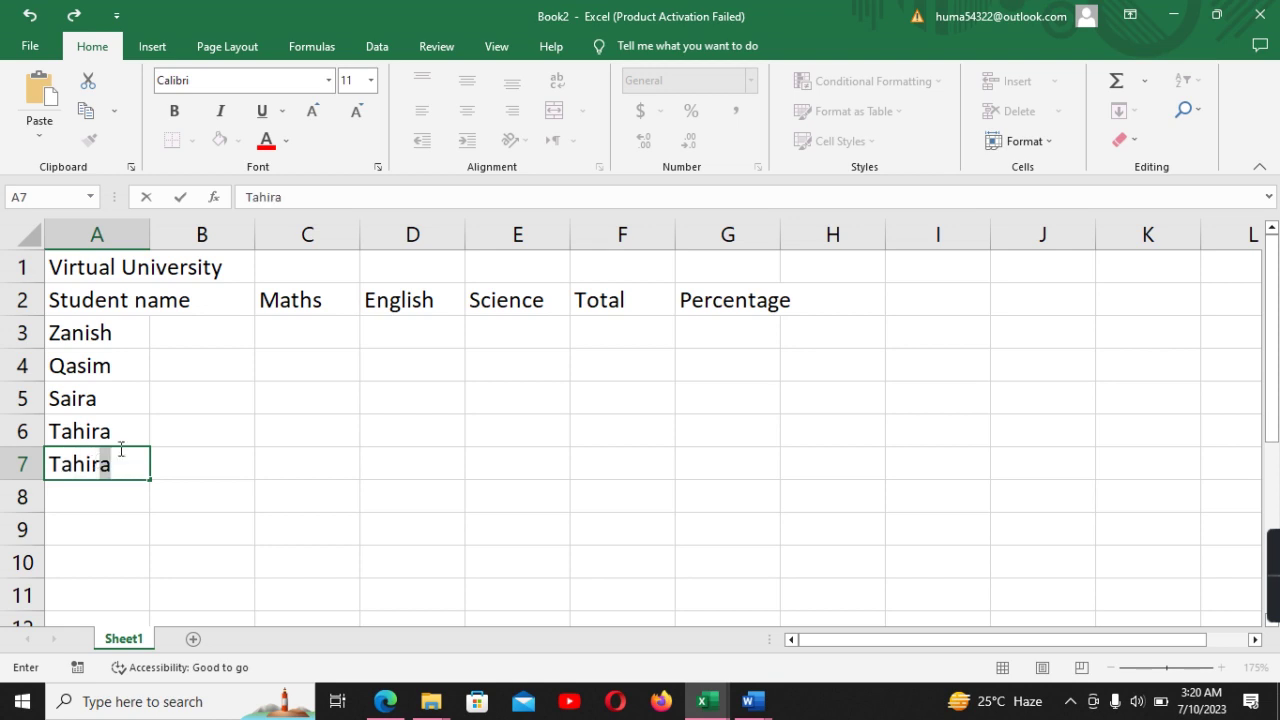
{"action": "key", "text": "BackSpace"}
Retype the first student's name in A3 with a surname
{"action": "left_click", "coordinate": [130, 338]}
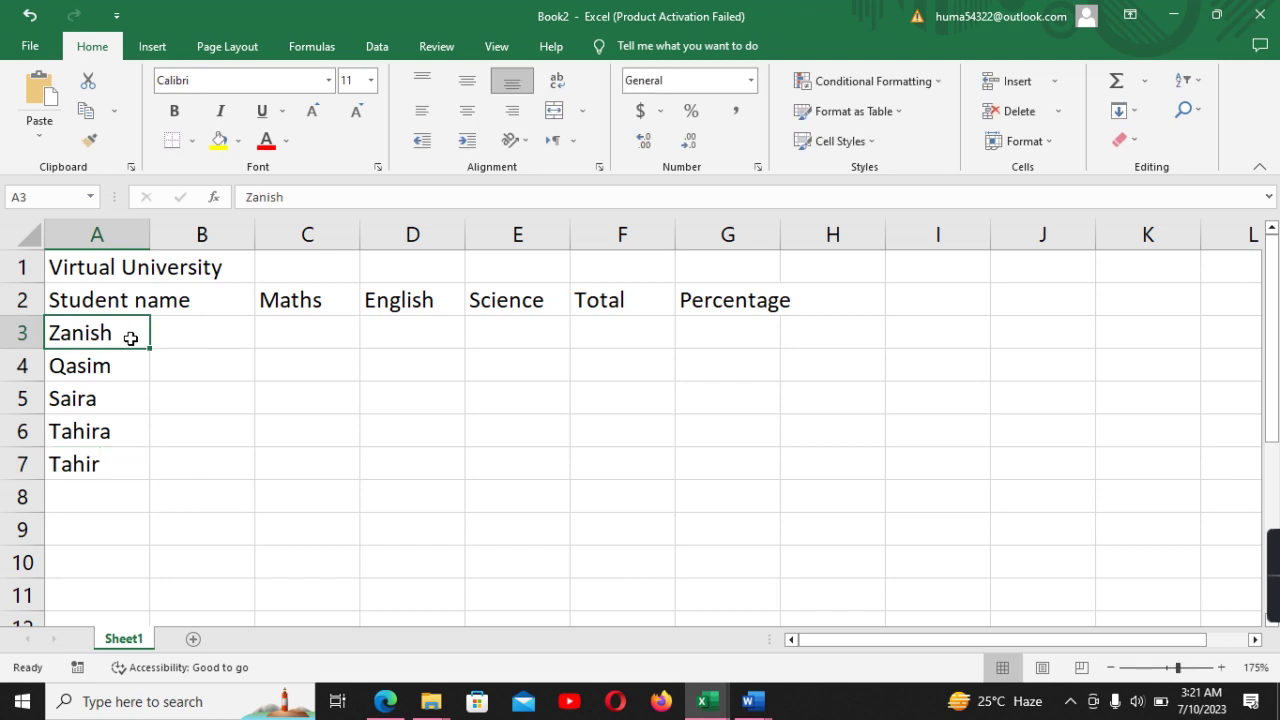
{"action": "type", "text": "r"}
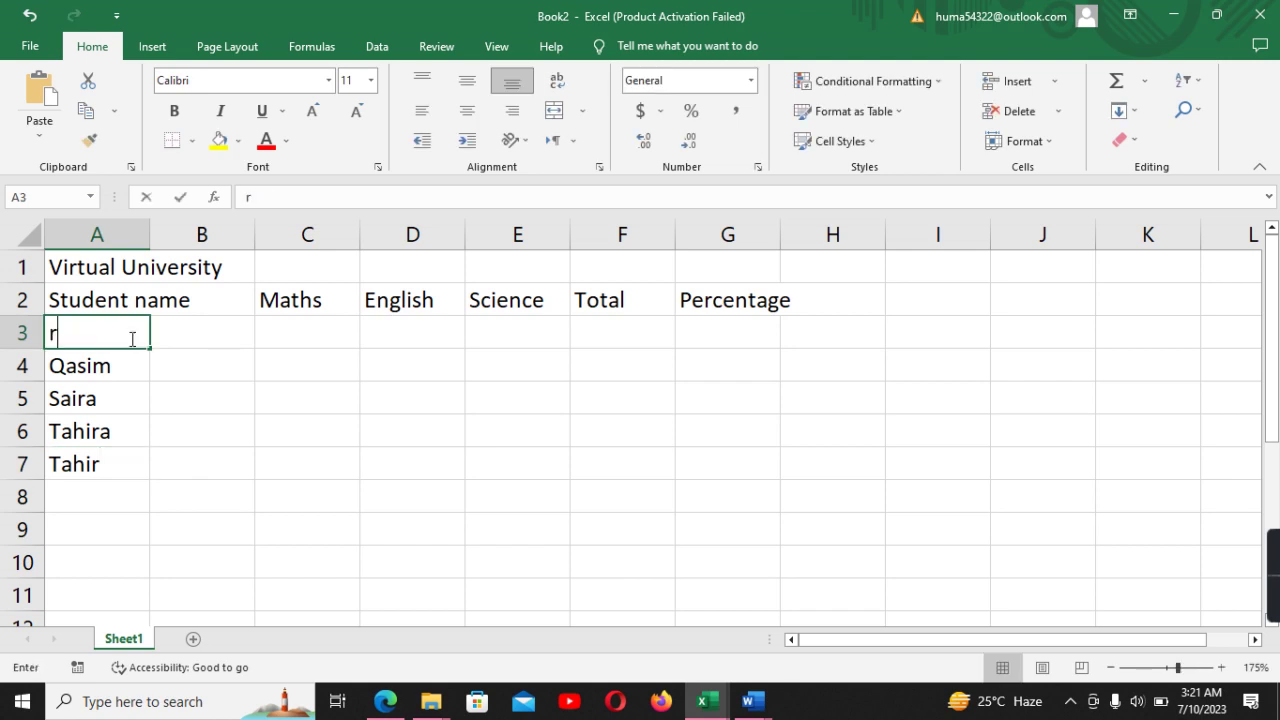
{"action": "key", "text": "BackSpace"}
{"action": "type", "text": "Z"}
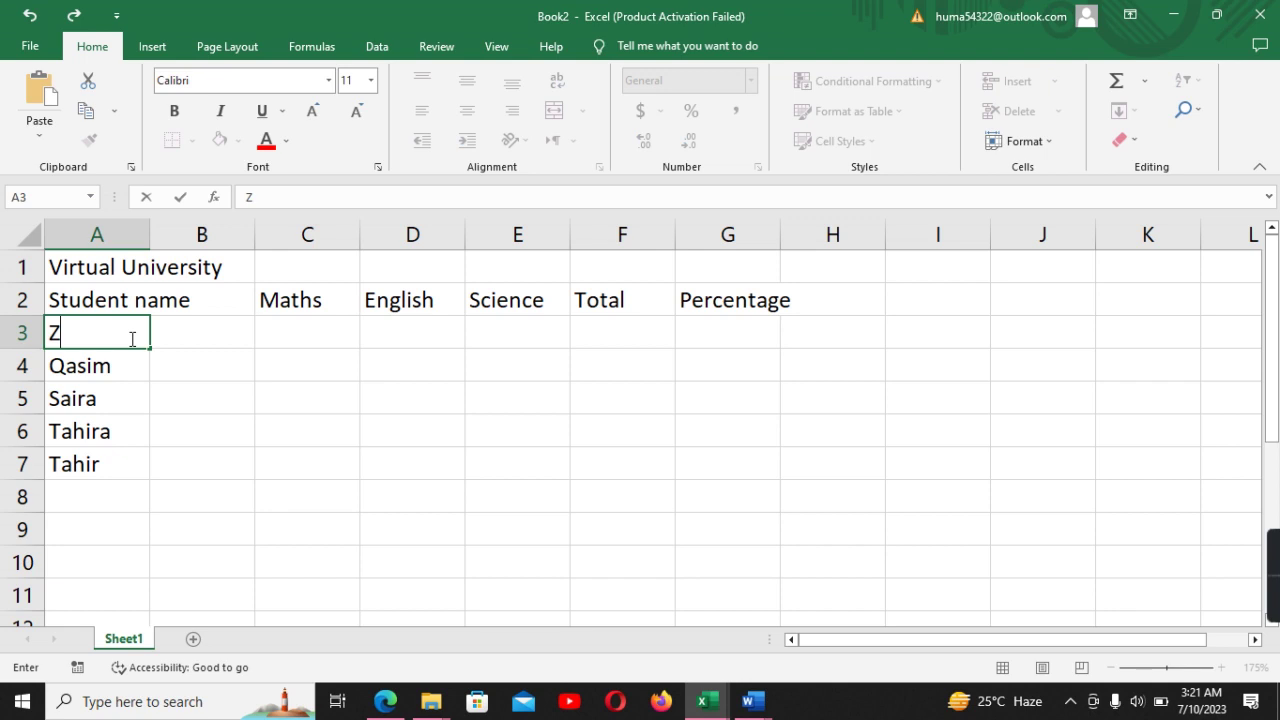
{"action": "type", "text": "an"}
{"action": "type", "text": "e"}
{"action": "key", "text": "BackSpace"}
{"action": "type", "text": "i"}
{"action": "type", "text": "sh R"}
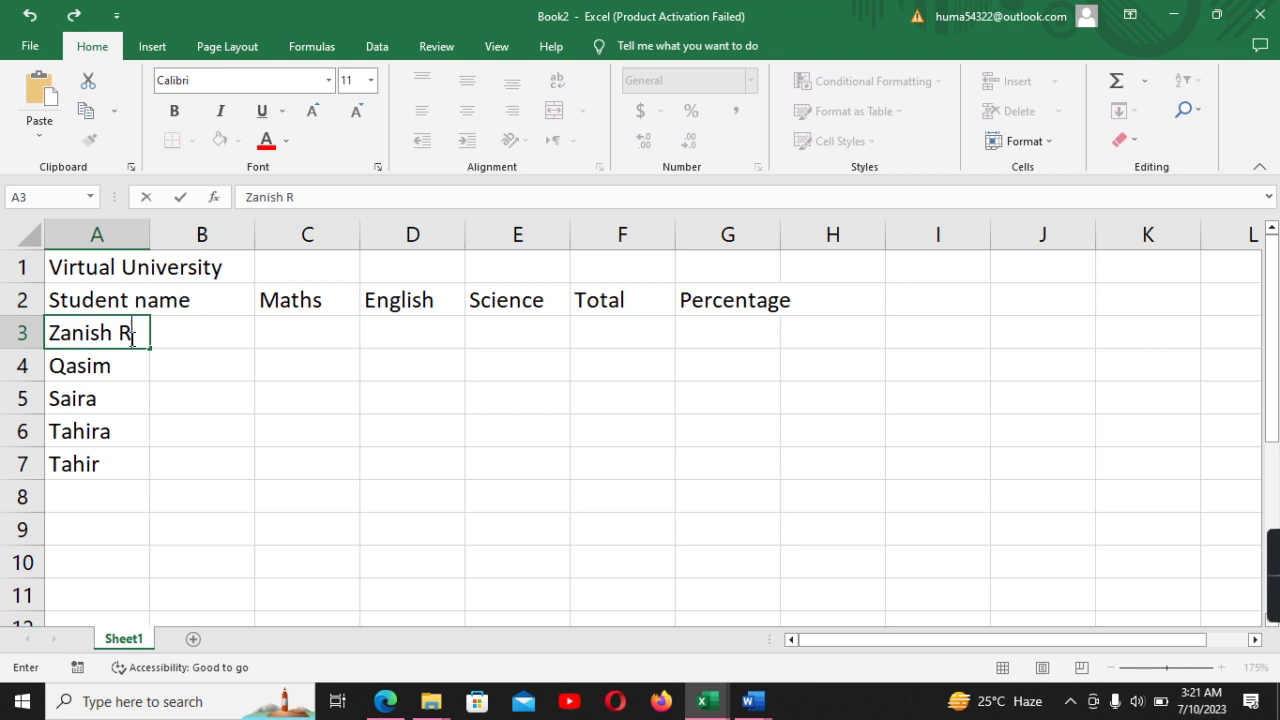
{"action": "type", "text": "ashee"}
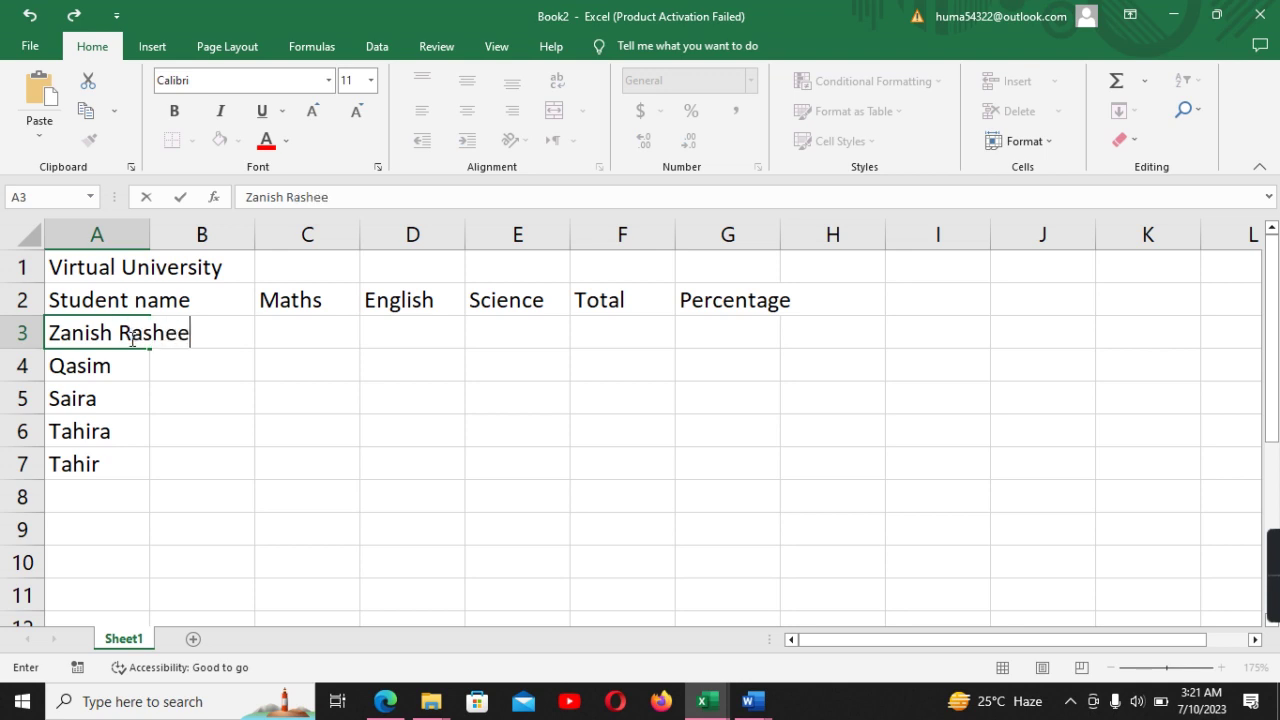
{"action": "type", "text": "d"}
Retype the second and third students' names in A4 and A5 with surnames
{"action": "left_click", "coordinate": [116, 372]}
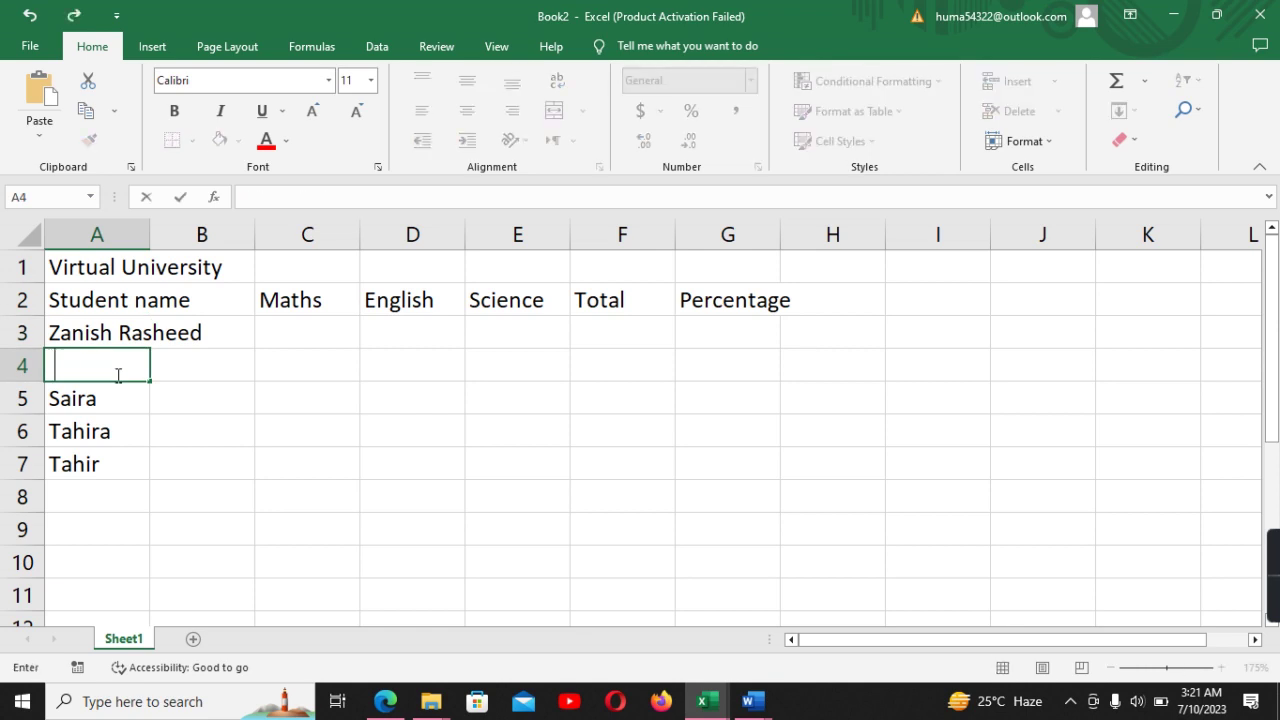
{"action": "type", "text": "Qasim"}
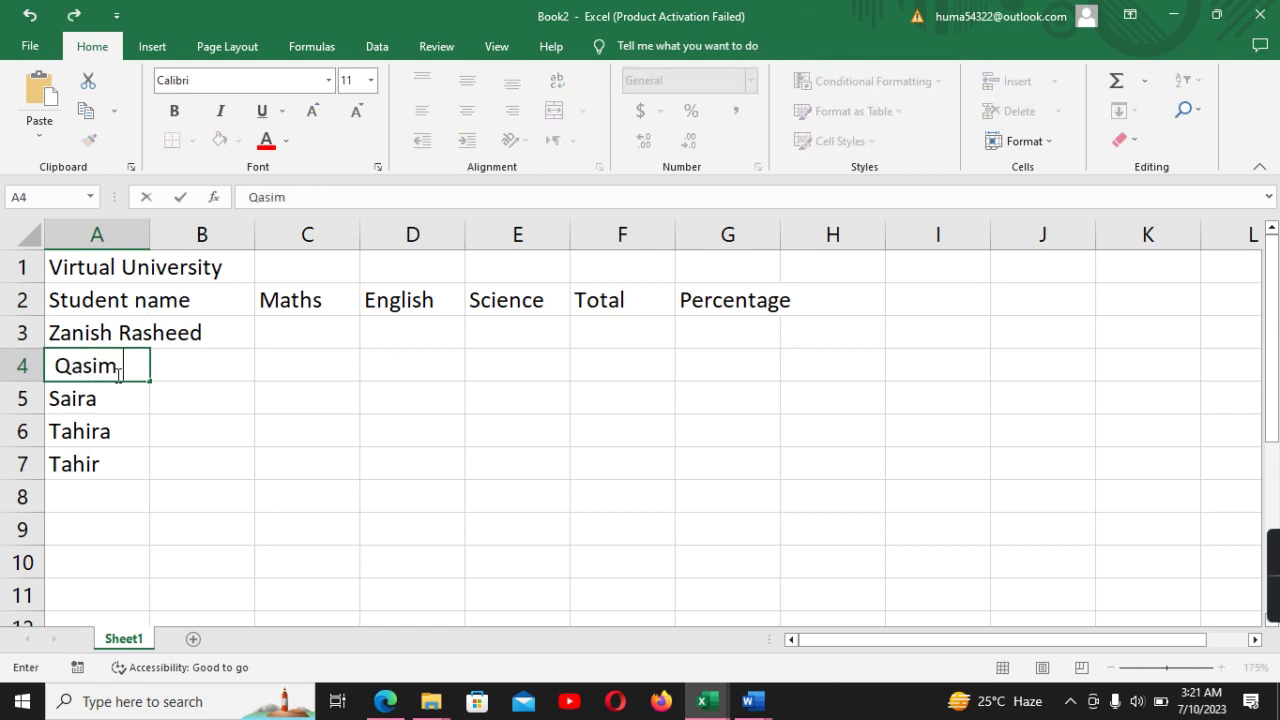
{"action": "type", "text": " Ra"}
{"action": "type", "text": "sheed"}
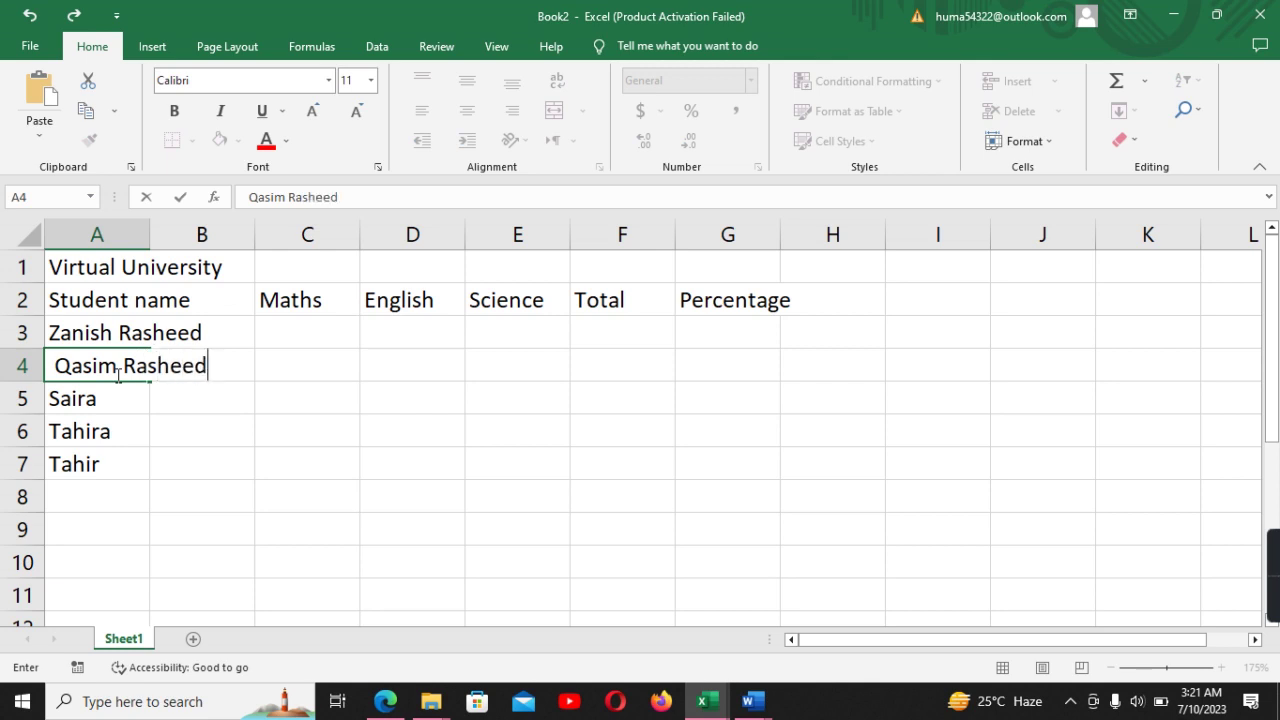
{"action": "left_click", "coordinate": [128, 401]}
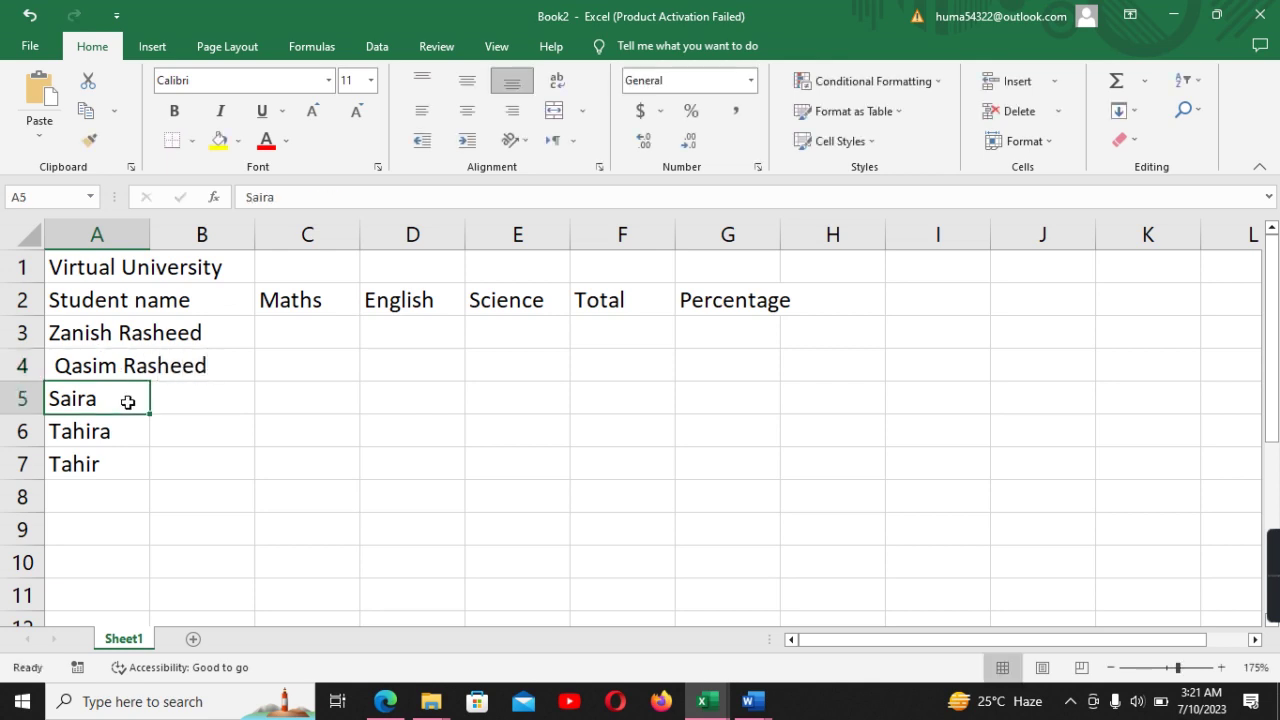
{"action": "type", "text": "r"}
{"action": "key", "text": "BackSpace"}
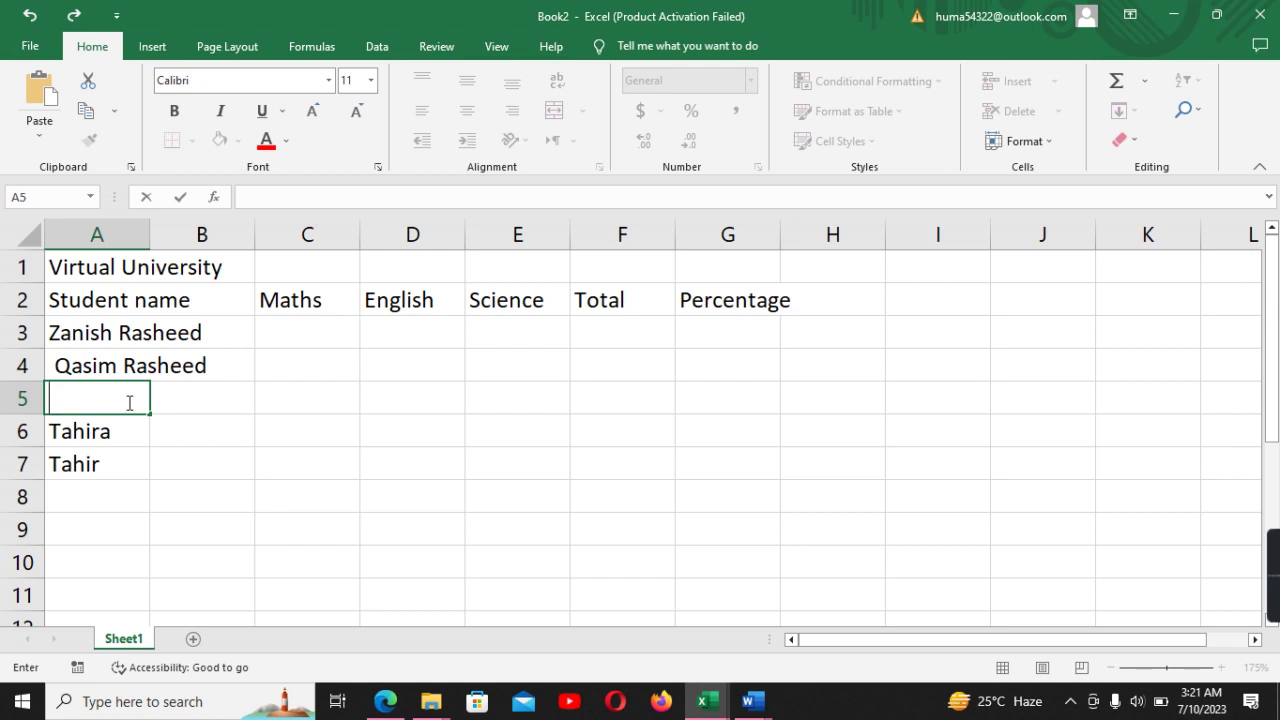
{"action": "type", "text": "Sair"}
{"action": "type", "text": "a R"}
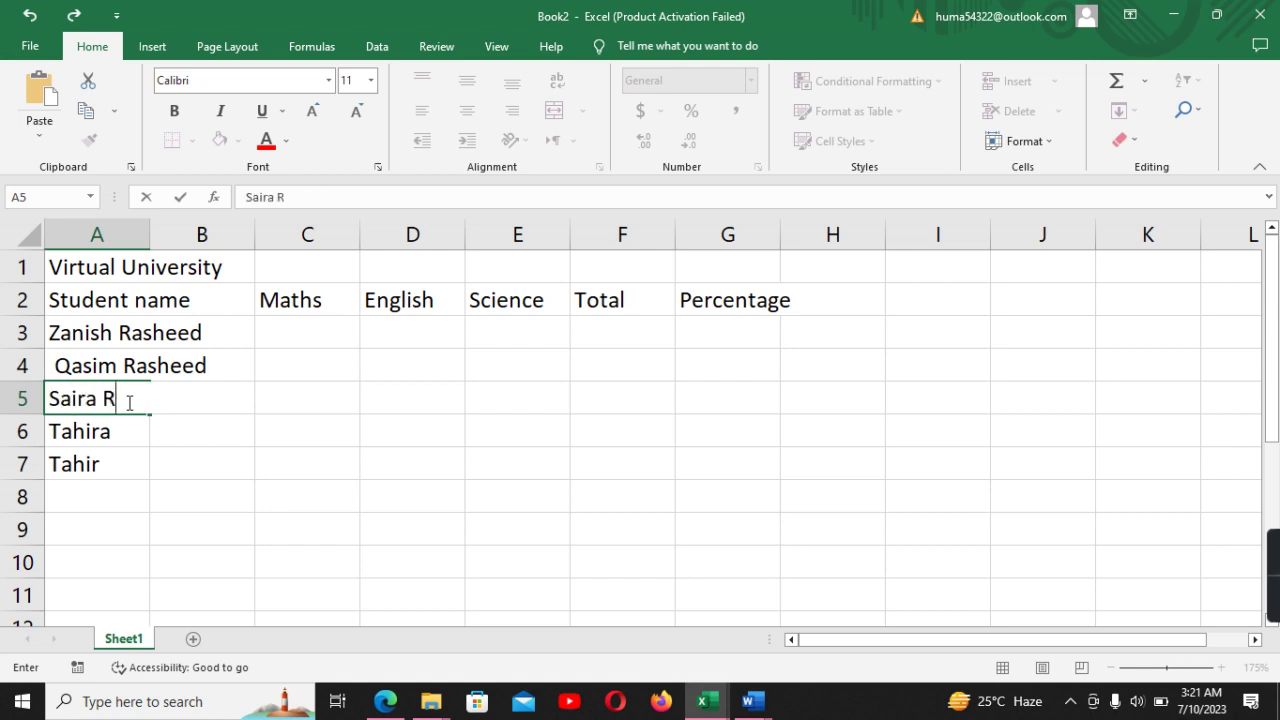
{"action": "type", "text": "aza"}
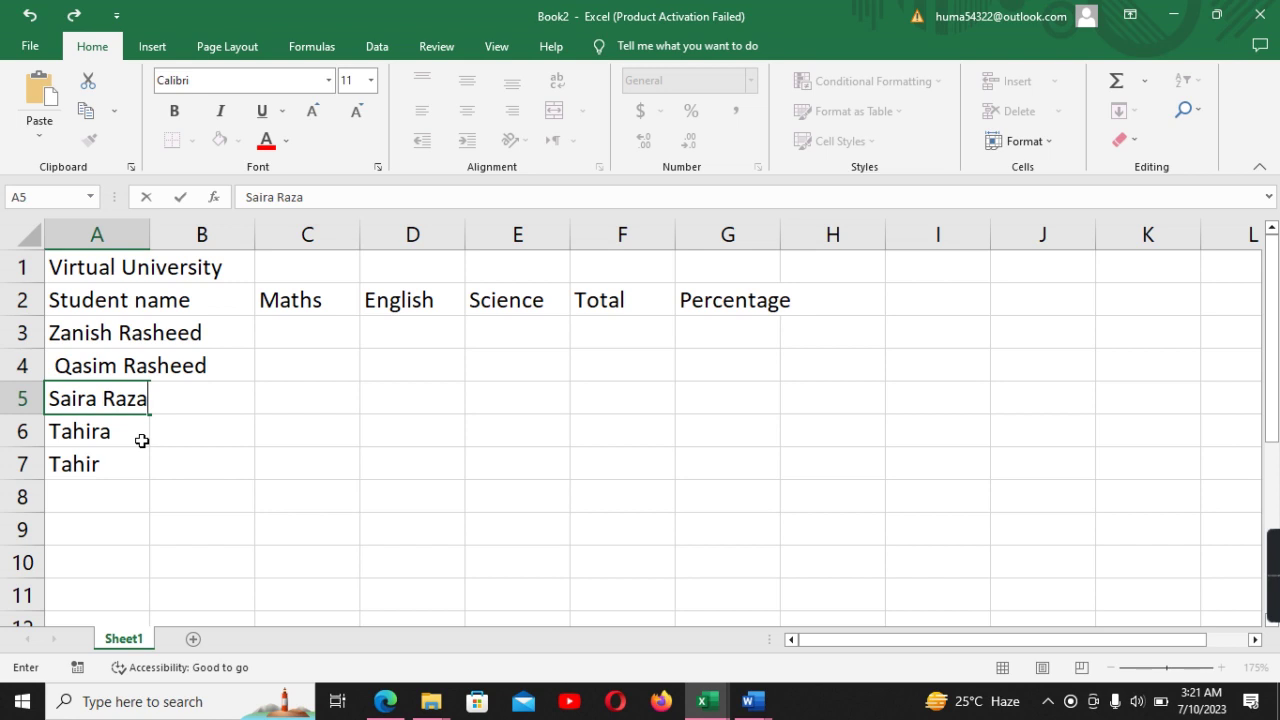
{"action": "left_click", "coordinate": [287, 337]}
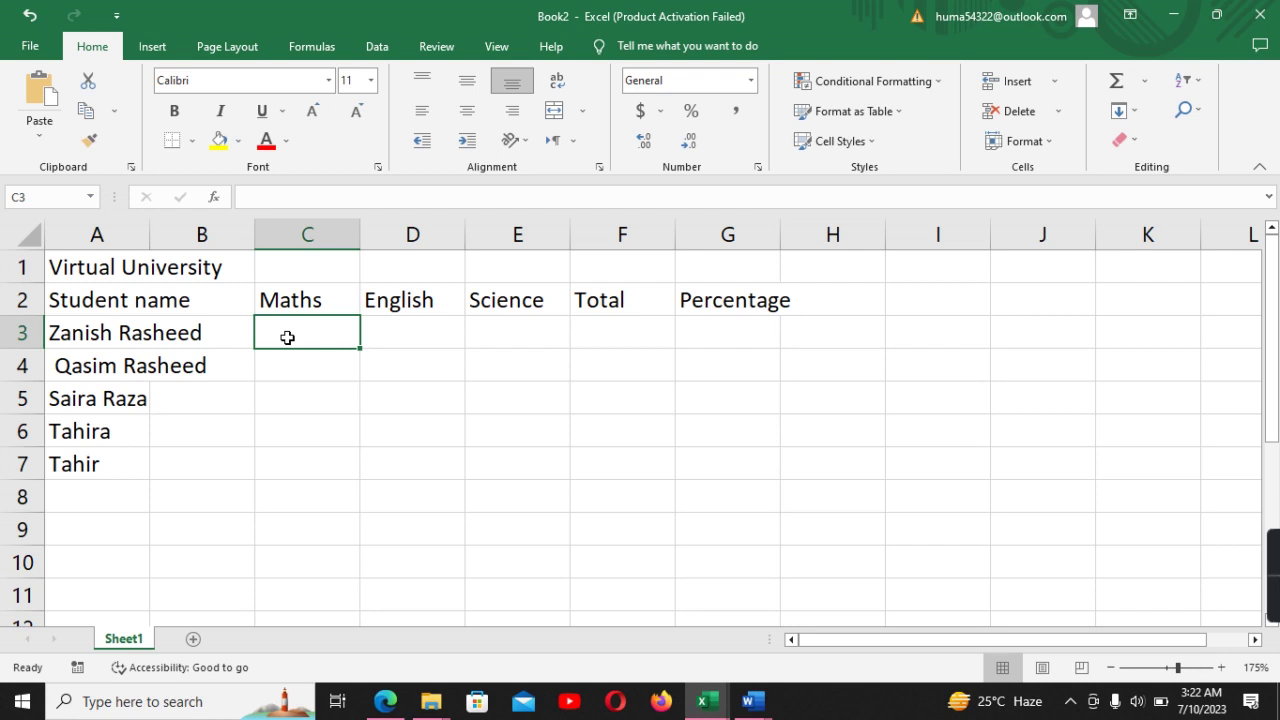
Type Maths marks 93, 89, 34, 67 and 71 into cells C3 through C7
{"action": "type", "text": "93"}
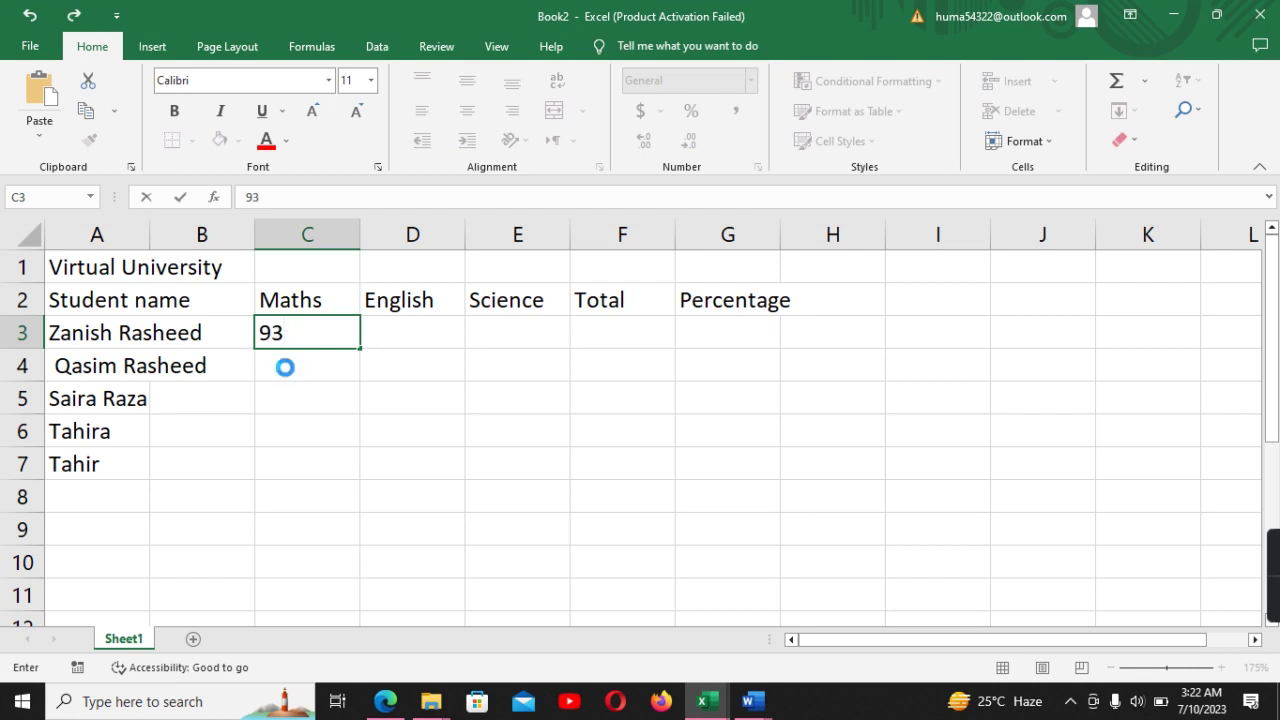
{"action": "left_click", "coordinate": [285, 367]}
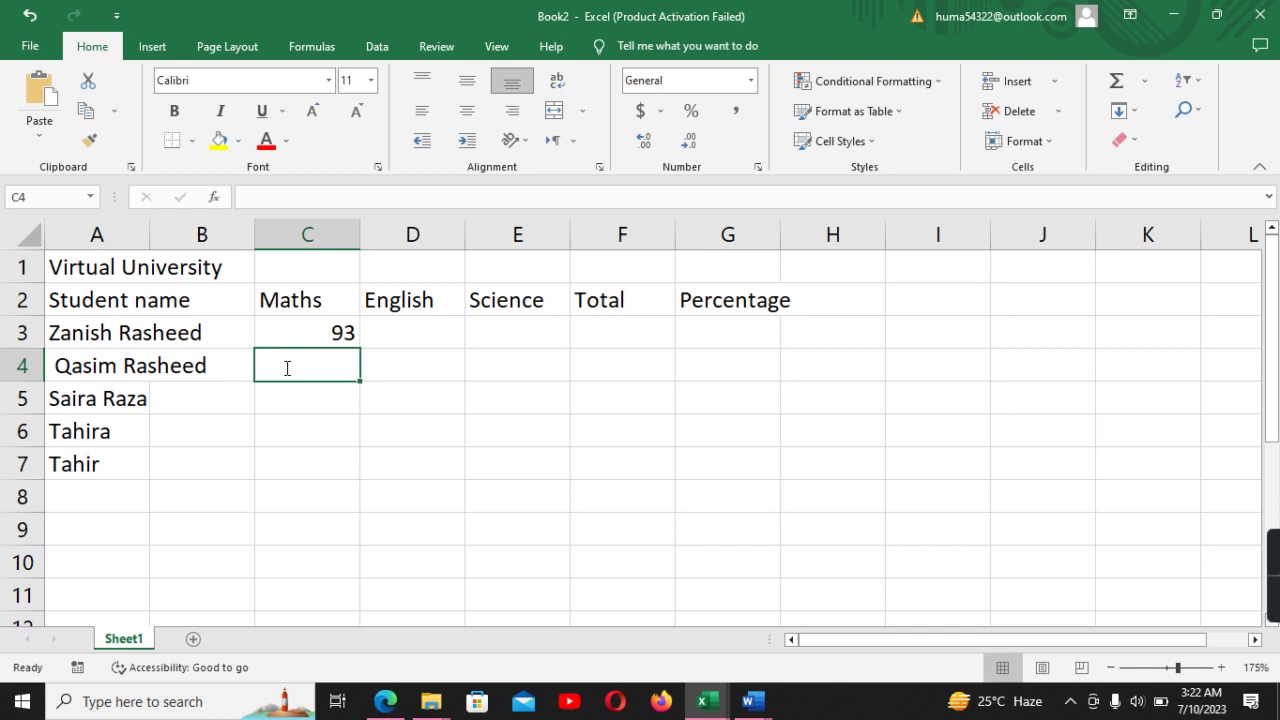
{"action": "type", "text": "89"}
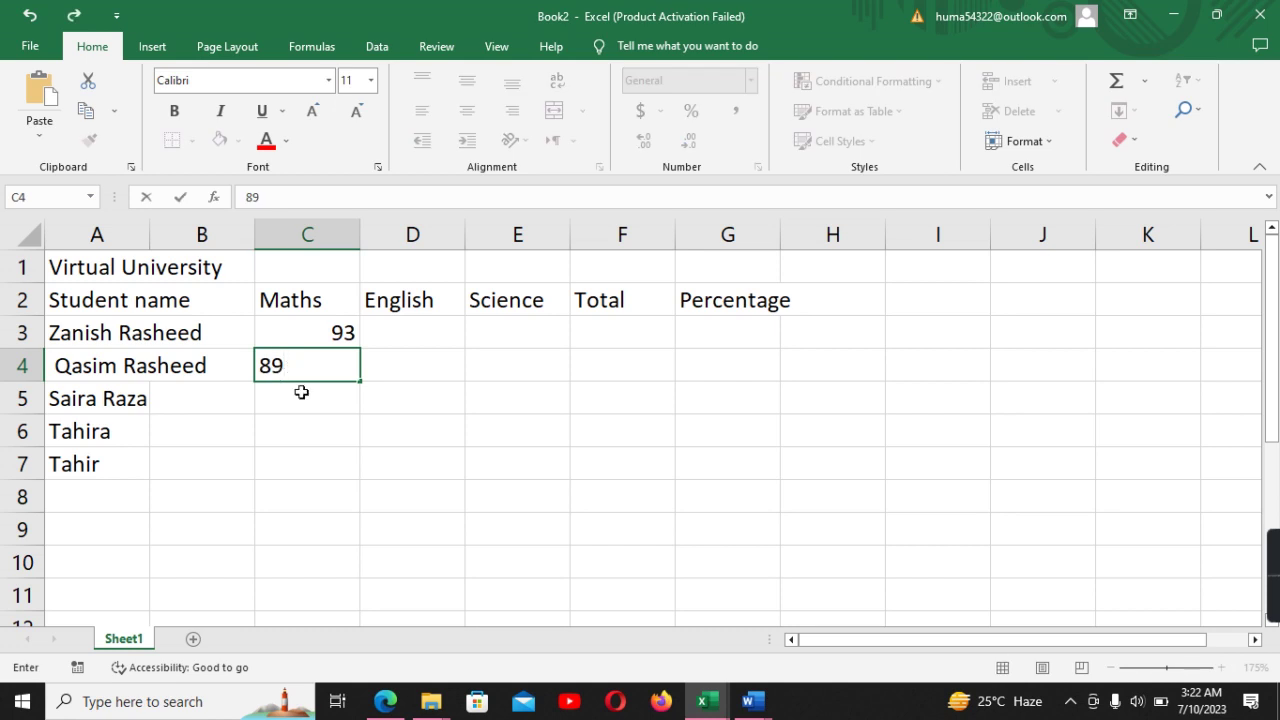
{"action": "left_click", "coordinate": [305, 398]}
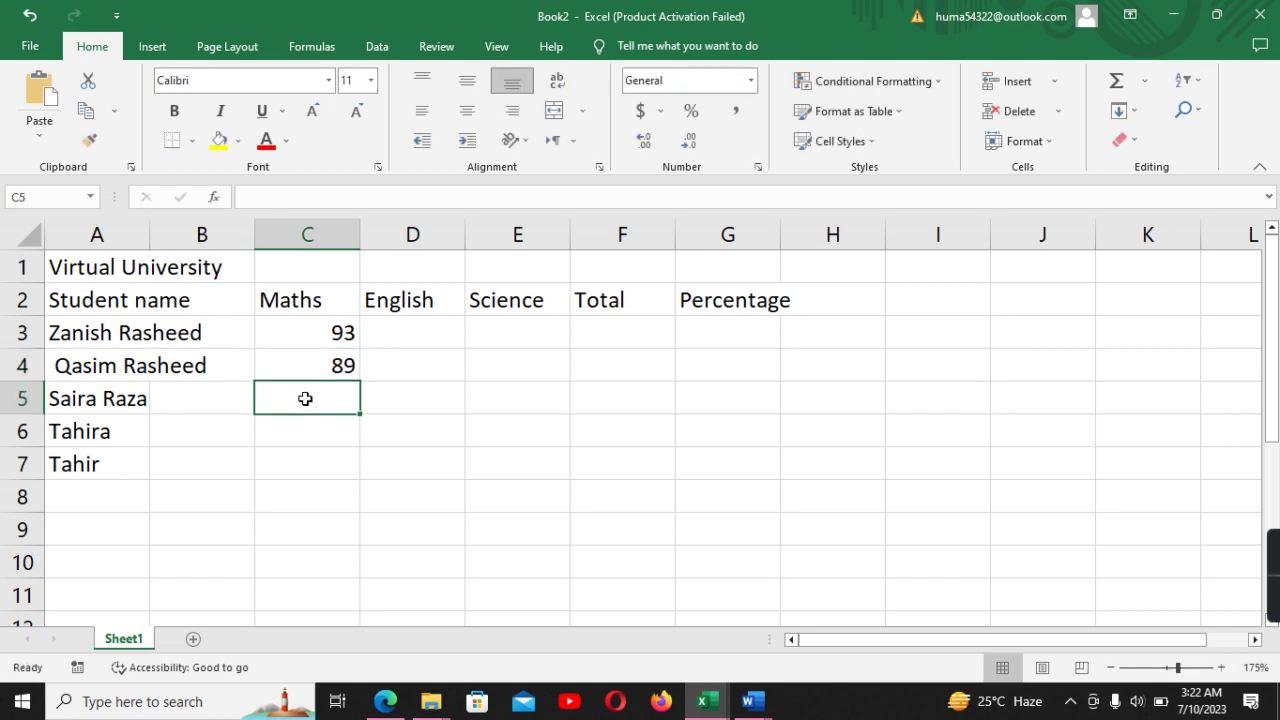
{"action": "type", "text": "34"}
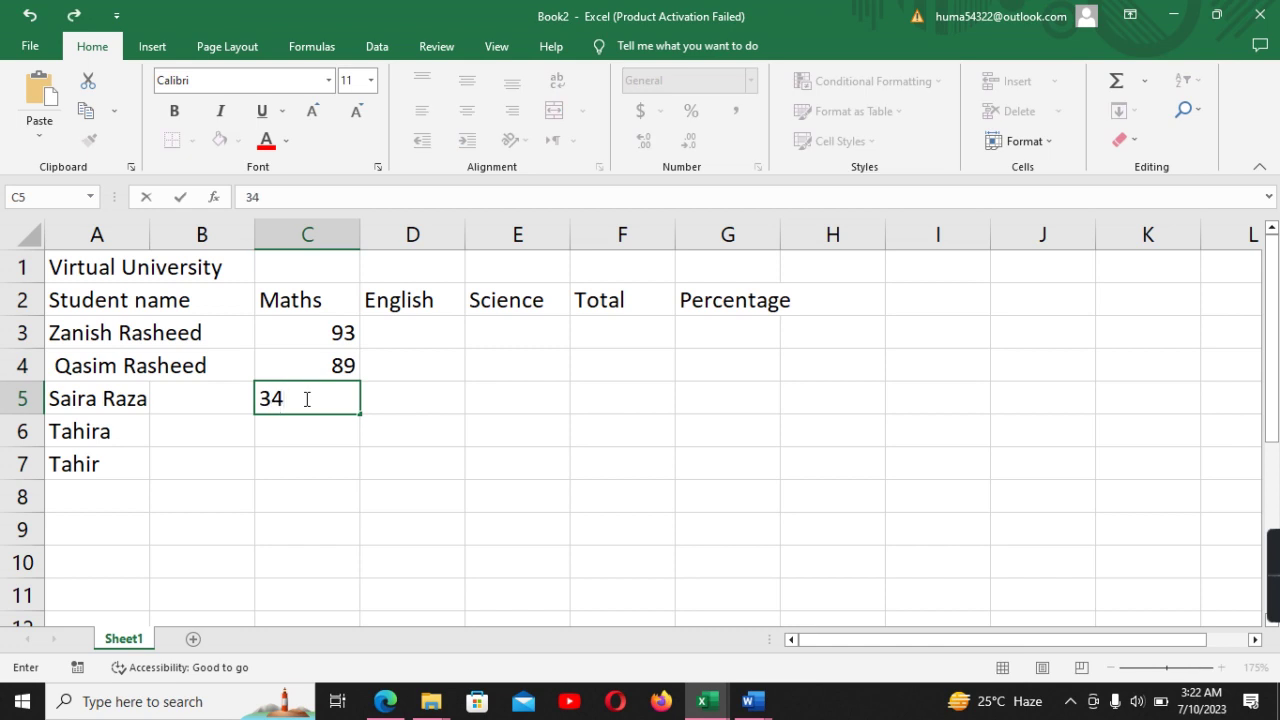
{"action": "left_click", "coordinate": [324, 447]}
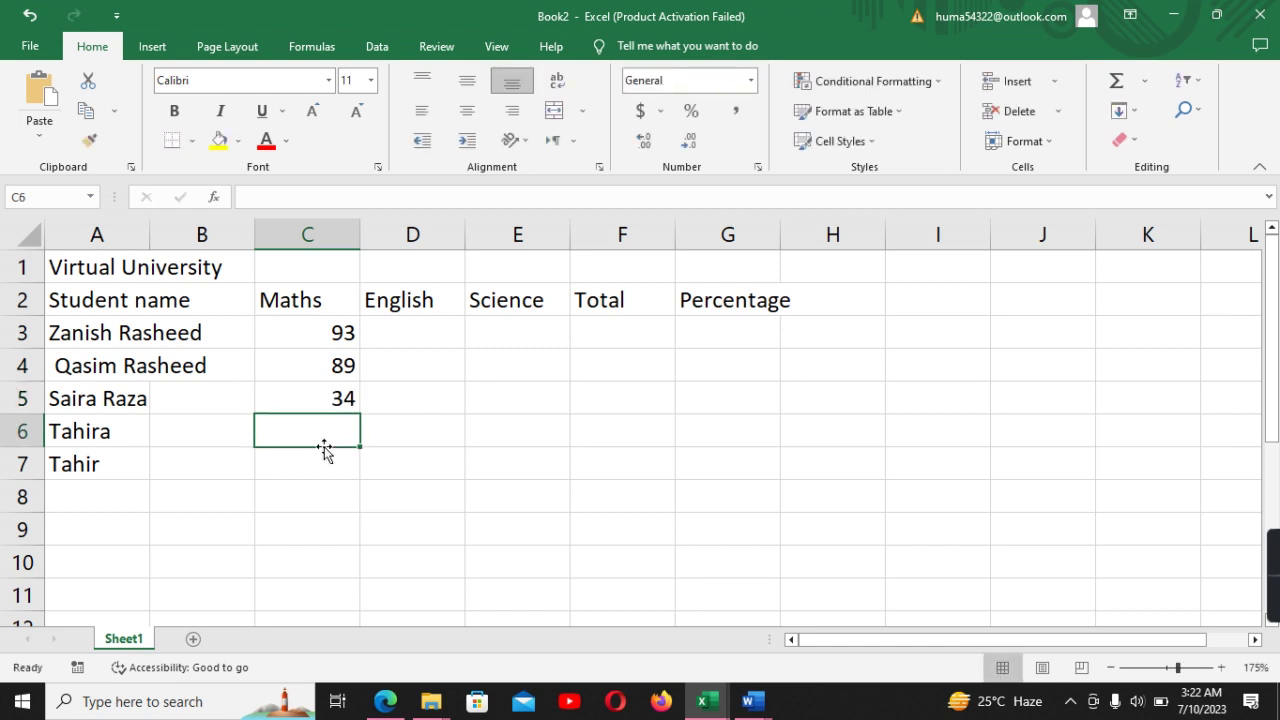
{"action": "type", "text": "yuik"}
{"action": "key", "text": "BackSpace"}
{"action": "key", "text": "BackSpace"}
{"action": "key", "text": "BackSpace"}
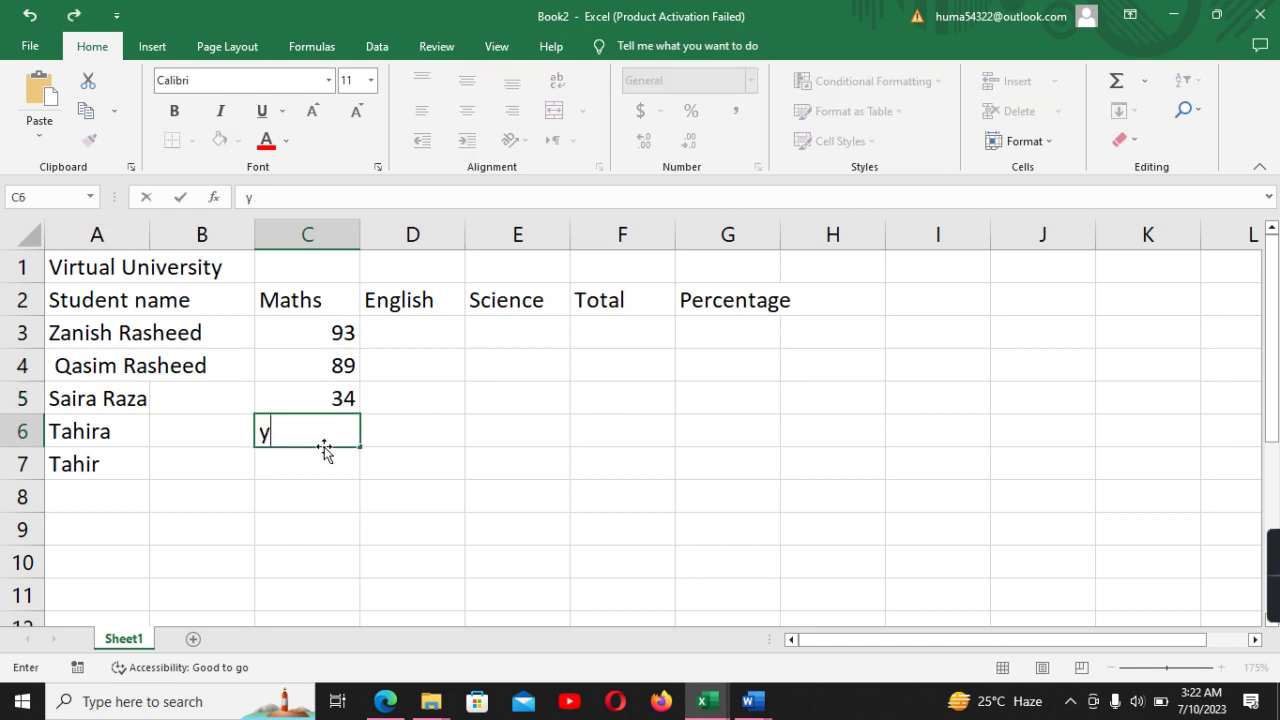
{"action": "key", "text": "BackSpace"}
{"action": "type", "text": "h"}
{"action": "key", "text": "BackSpace"}
{"action": "type", "text": "678"}
{"action": "key", "text": "BackSpace"}
{"action": "key", "text": "Return"}
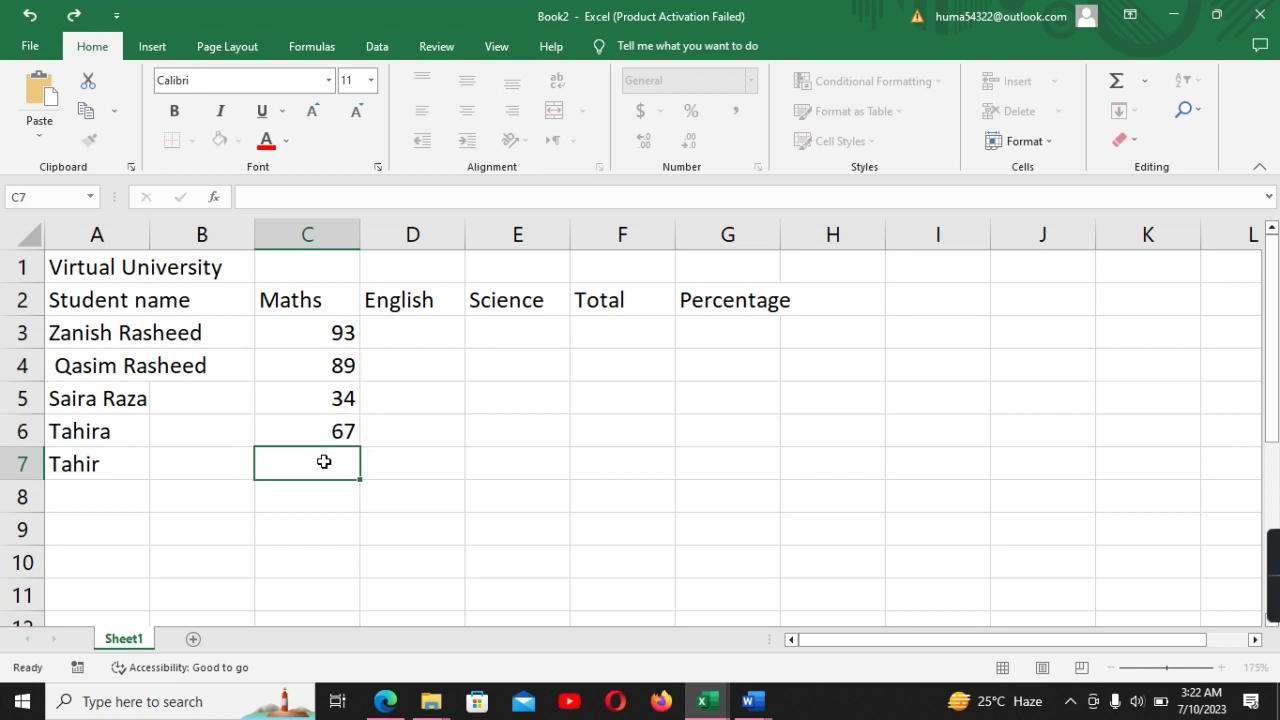
{"action": "type", "text": "71"}
Enter English marks 67, 23, 87, 56 and 90 in D3:D7
{"action": "left_click", "coordinate": [426, 331]}
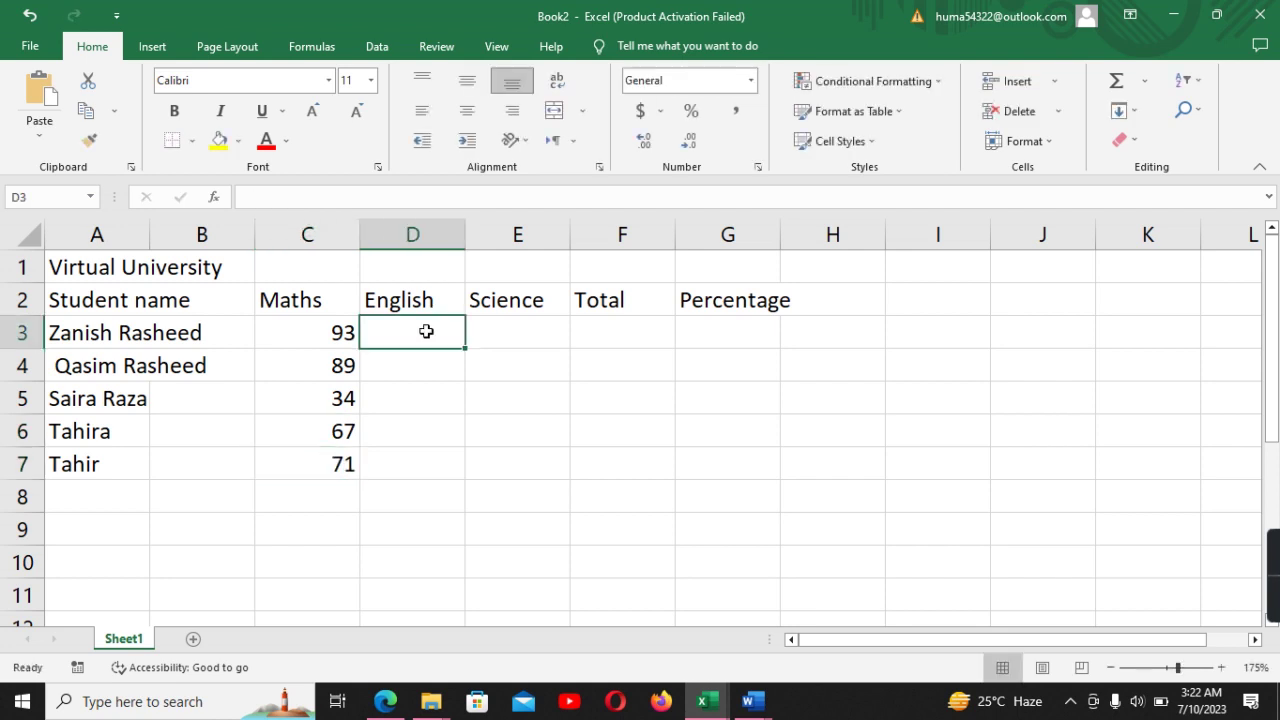
{"action": "type", "text": "6"}
{"action": "type", "text": "7"}
{"action": "left_click", "coordinate": [437, 364]}
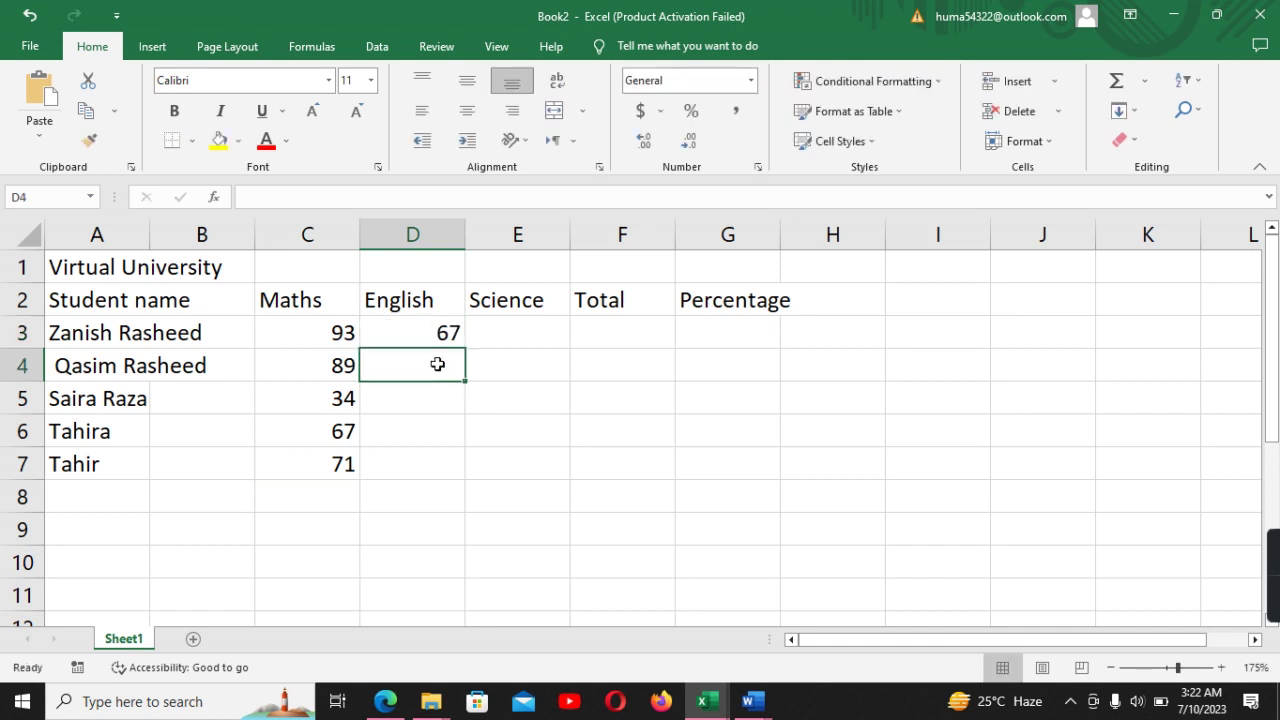
{"action": "type", "text": "23"}
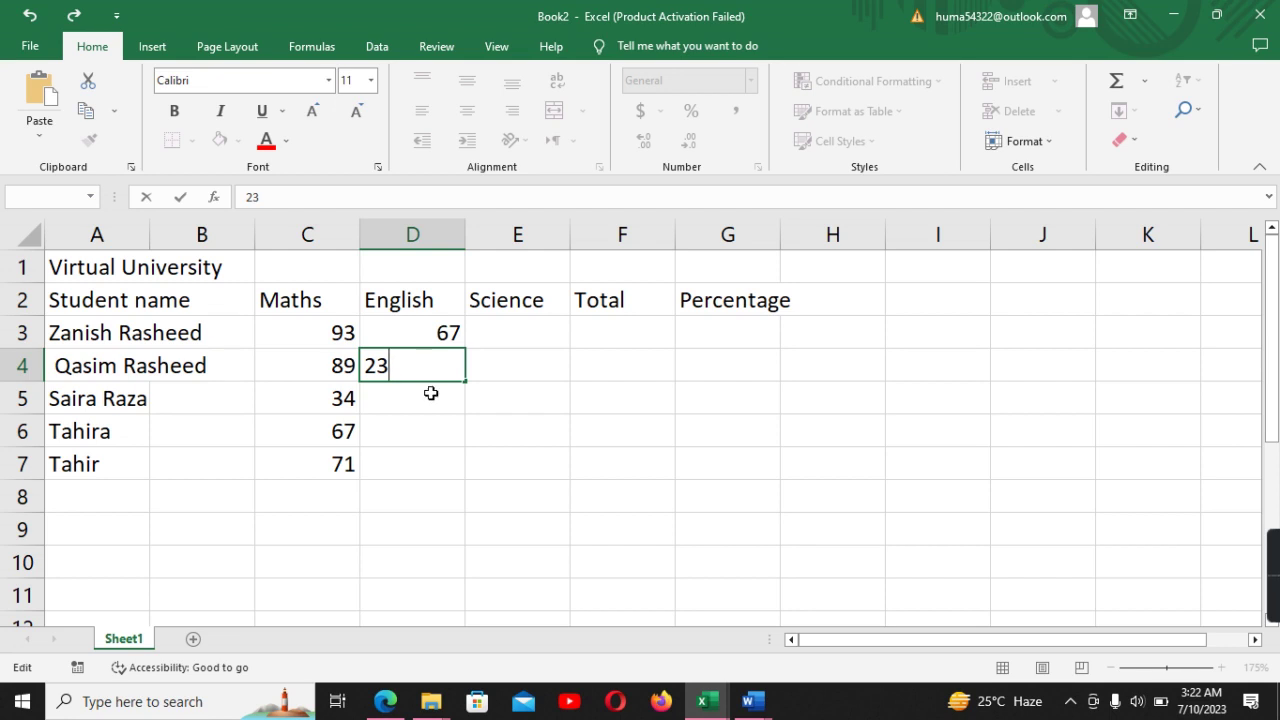
{"action": "left_click", "coordinate": [431, 408]}
{"action": "type", "text": "87"}
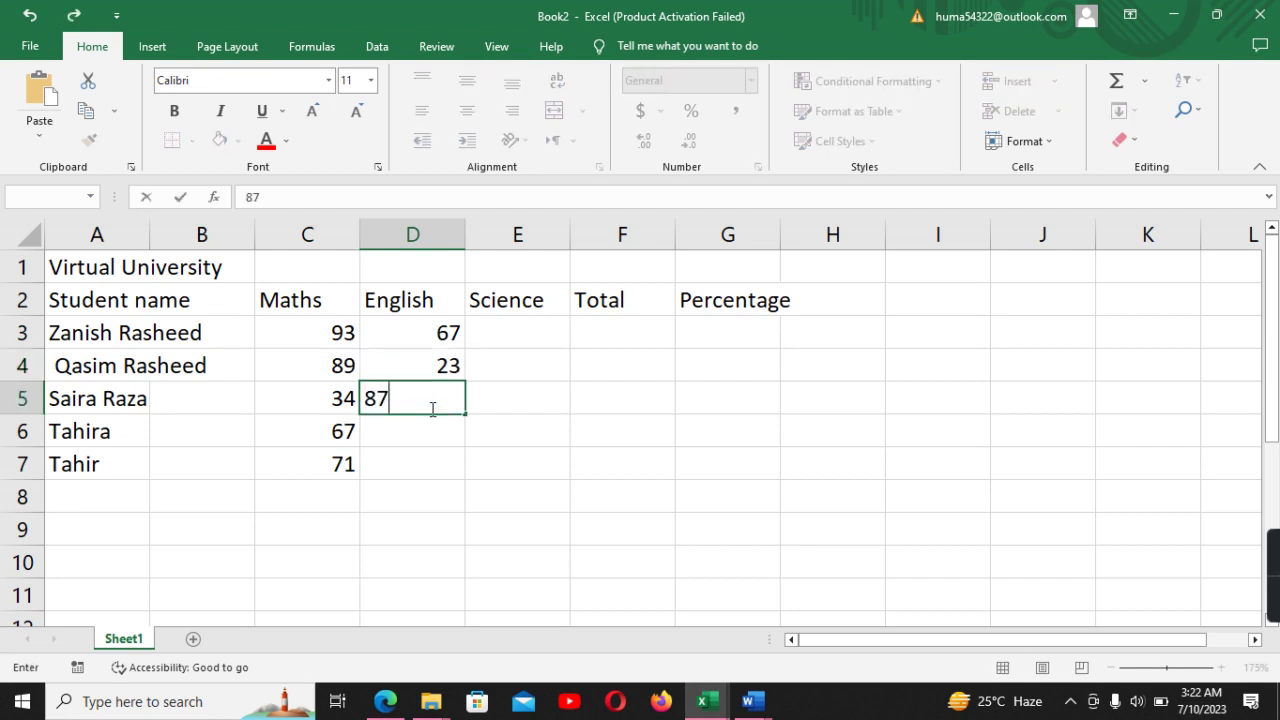
{"action": "left_click", "coordinate": [444, 430]}
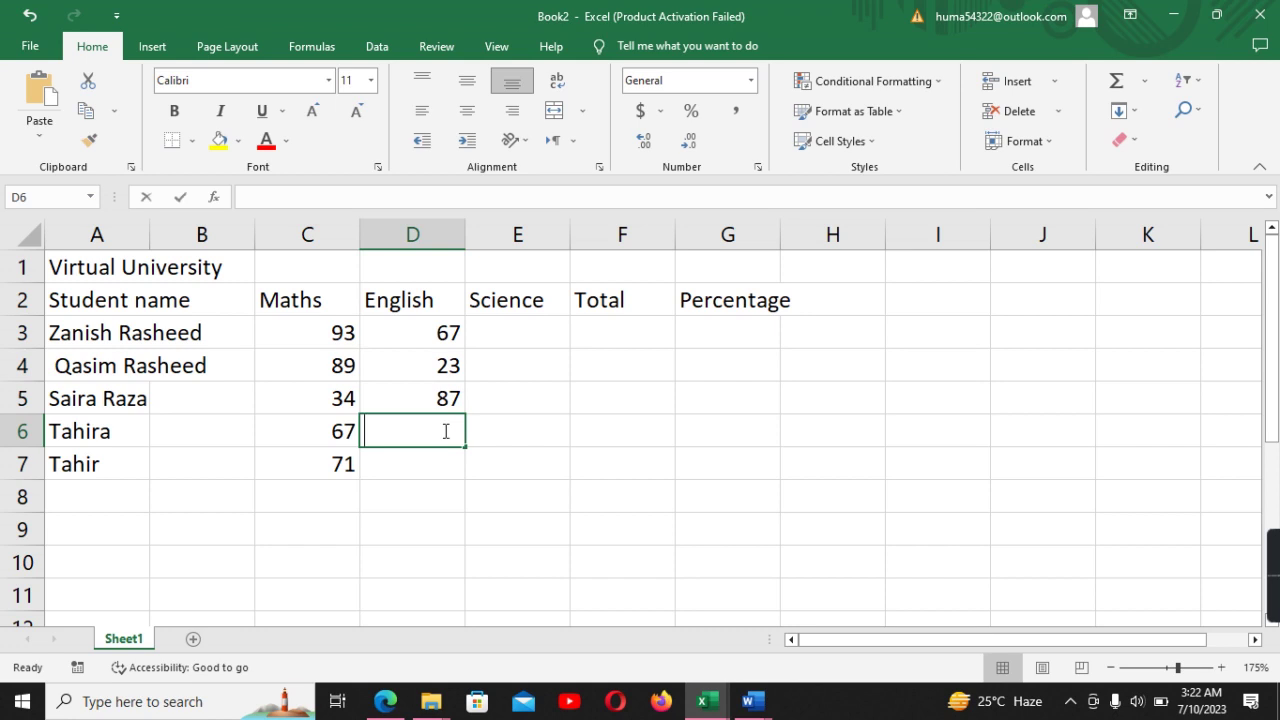
{"action": "type", "text": "56"}
{"action": "left_click", "coordinate": [448, 467]}
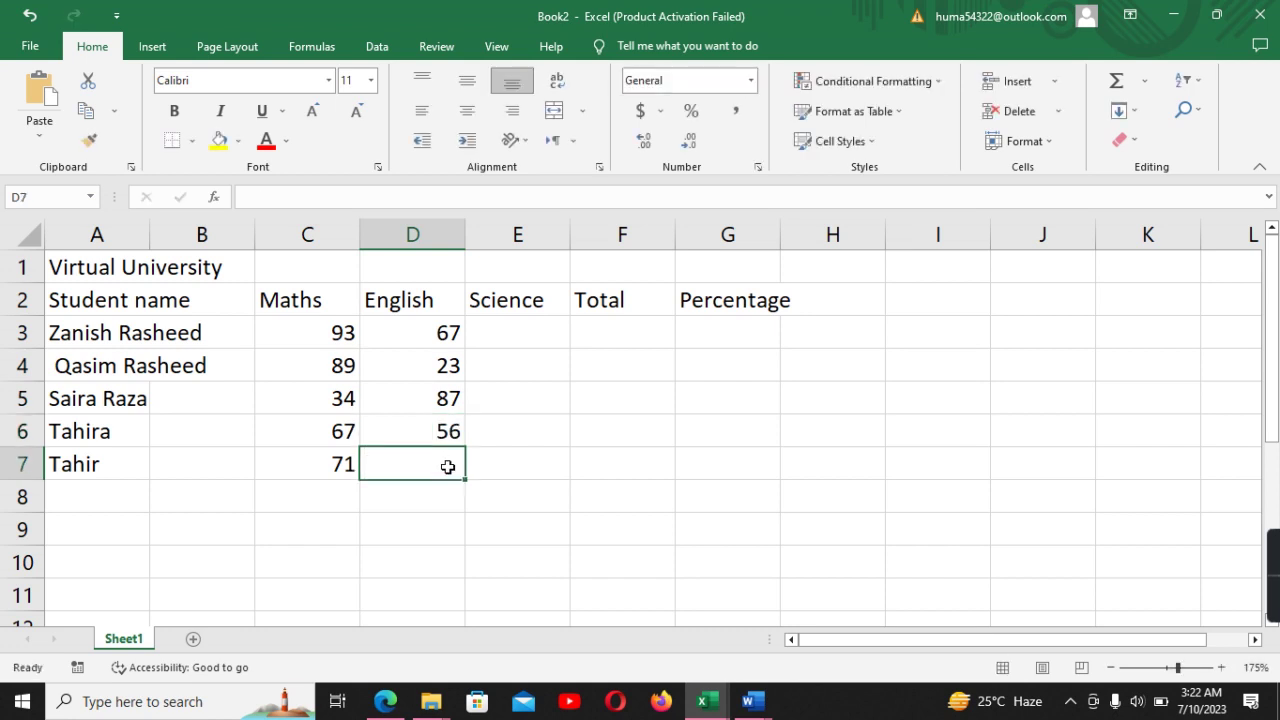
{"action": "type", "text": "90"}
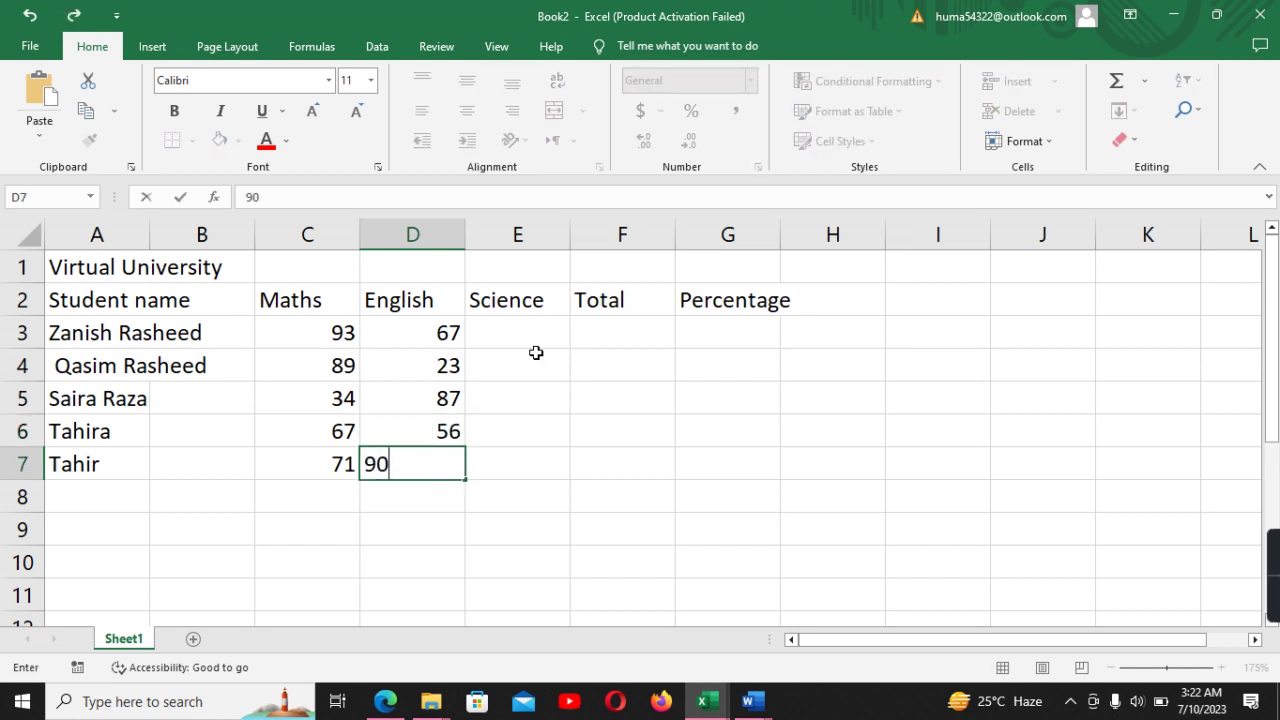
Enter Science marks 56, 56, 87 and 98 in E3:E6
{"action": "left_click", "coordinate": [536, 341]}
{"action": "type", "text": "56"}
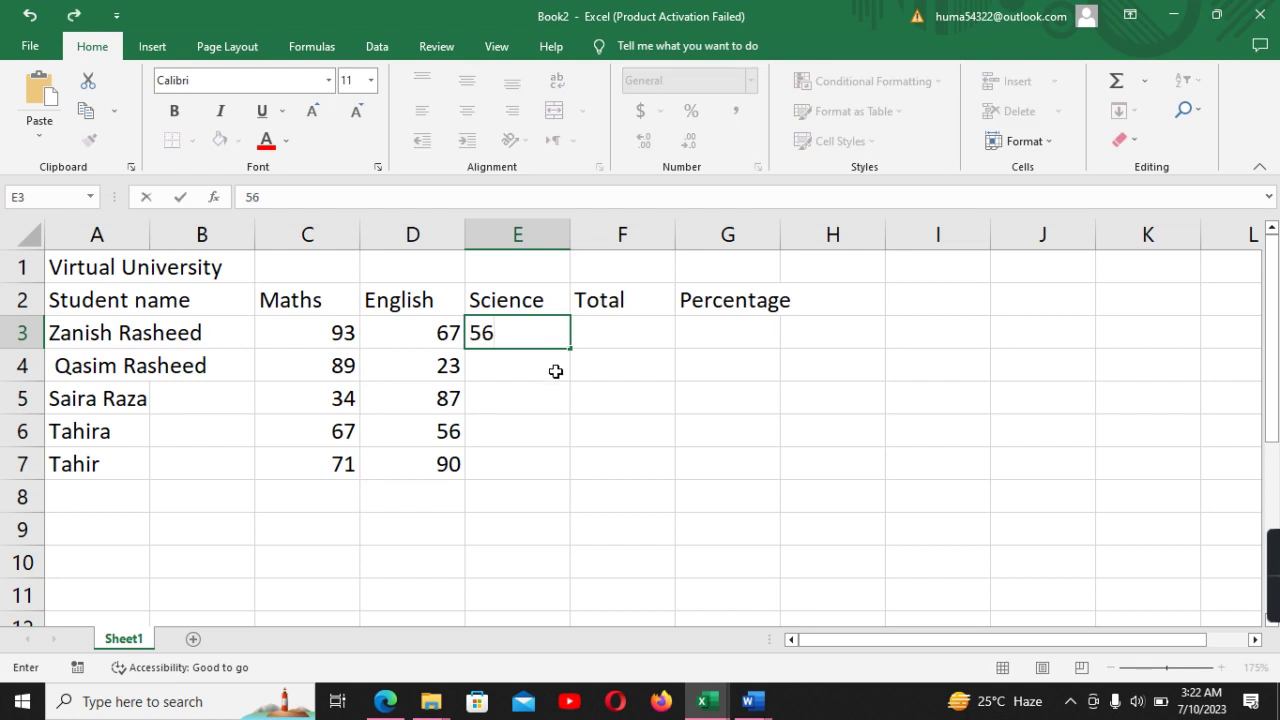
{"action": "left_click", "coordinate": [556, 371]}
{"action": "type", "text": "56"}
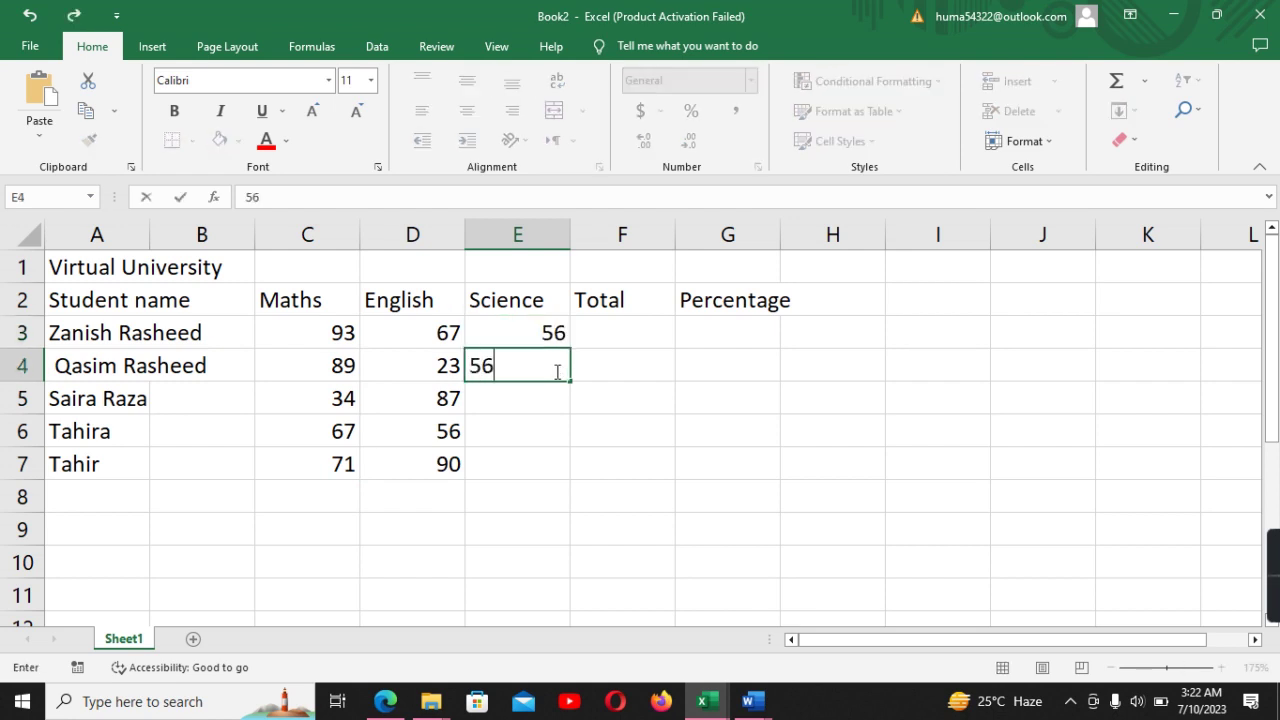
{"action": "left_click", "coordinate": [553, 401]}
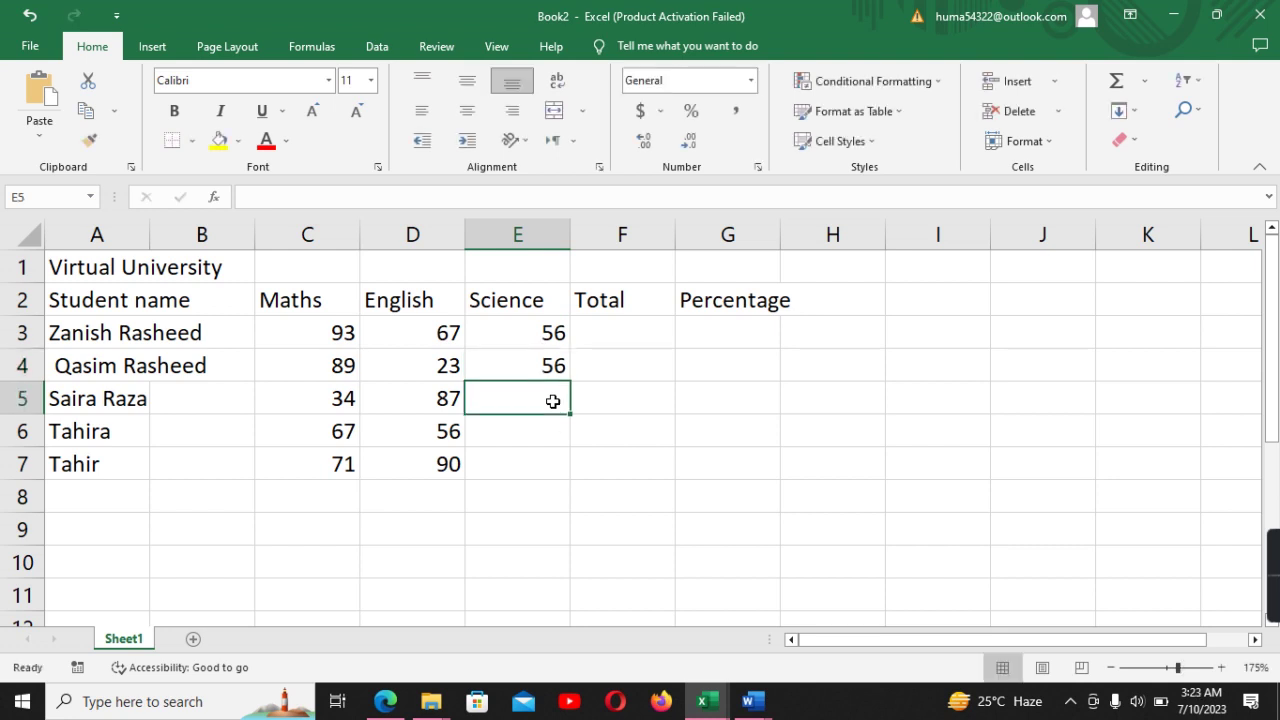
{"action": "type", "text": "87"}
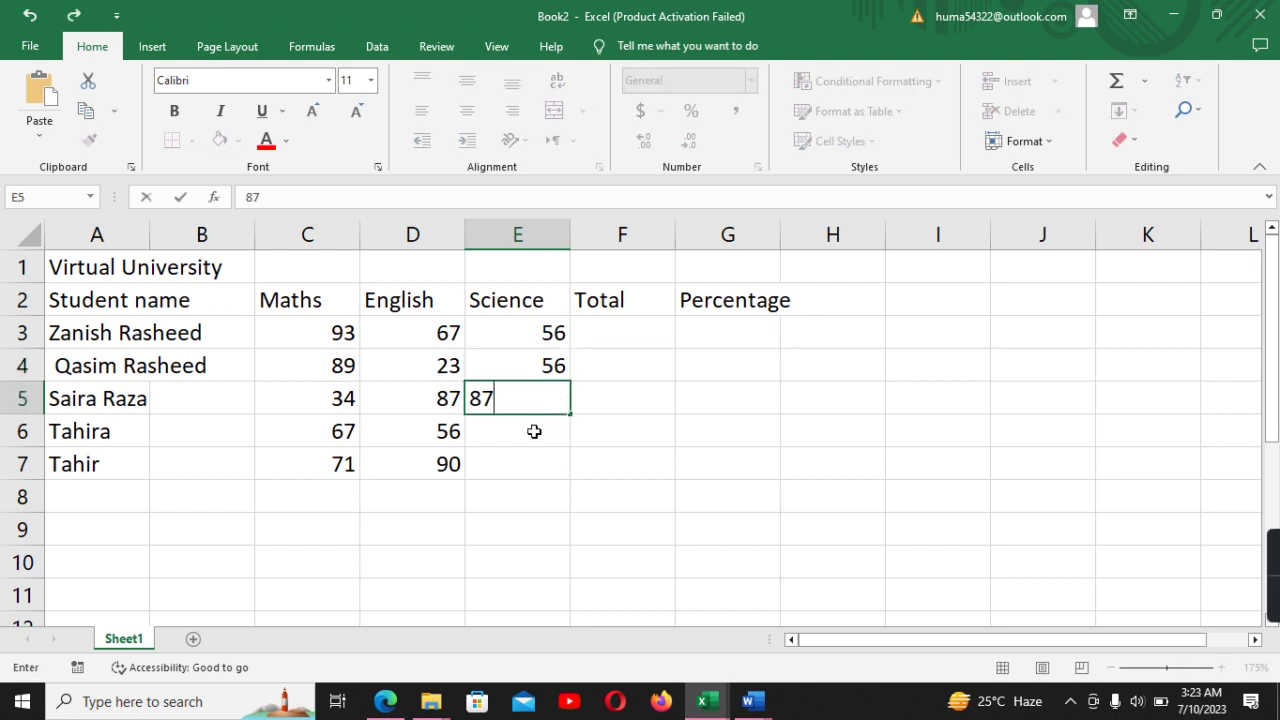
{"action": "left_click", "coordinate": [534, 431]}
{"action": "type", "text": "98"}
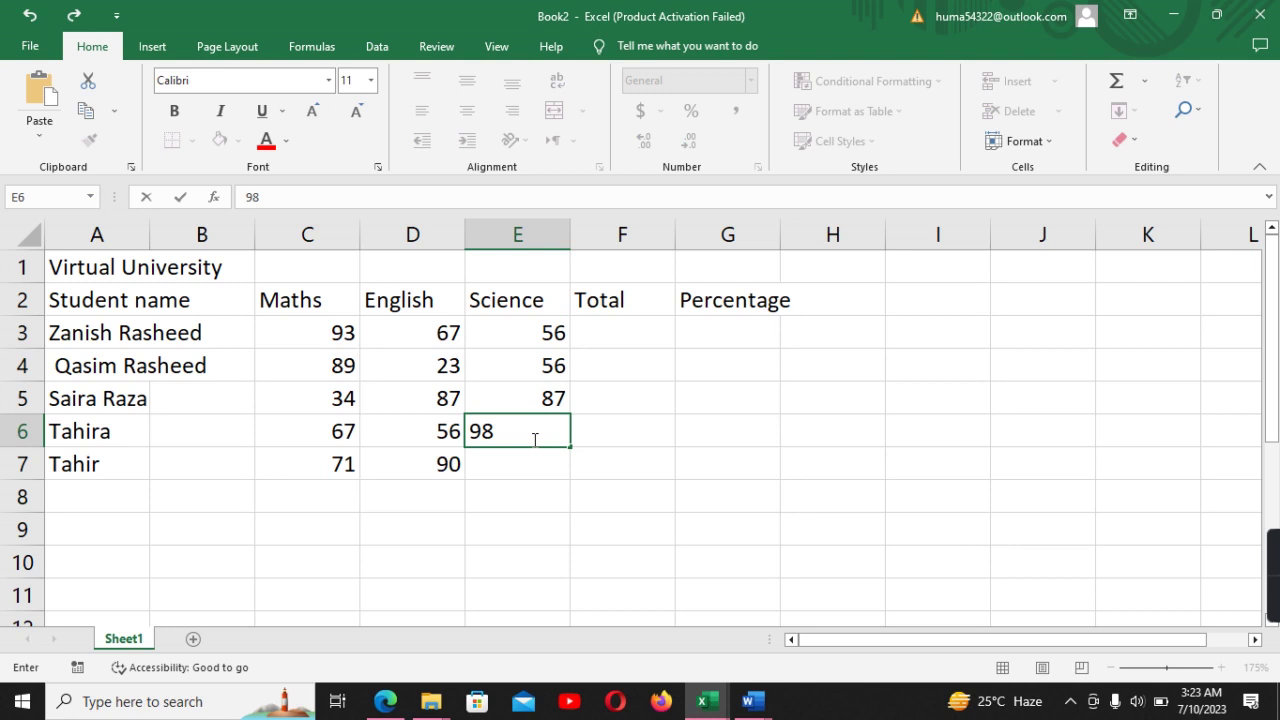
{"action": "left_click", "coordinate": [527, 473]}
Enter the last Science mark 87 in E7
{"action": "type", "text": "87"}
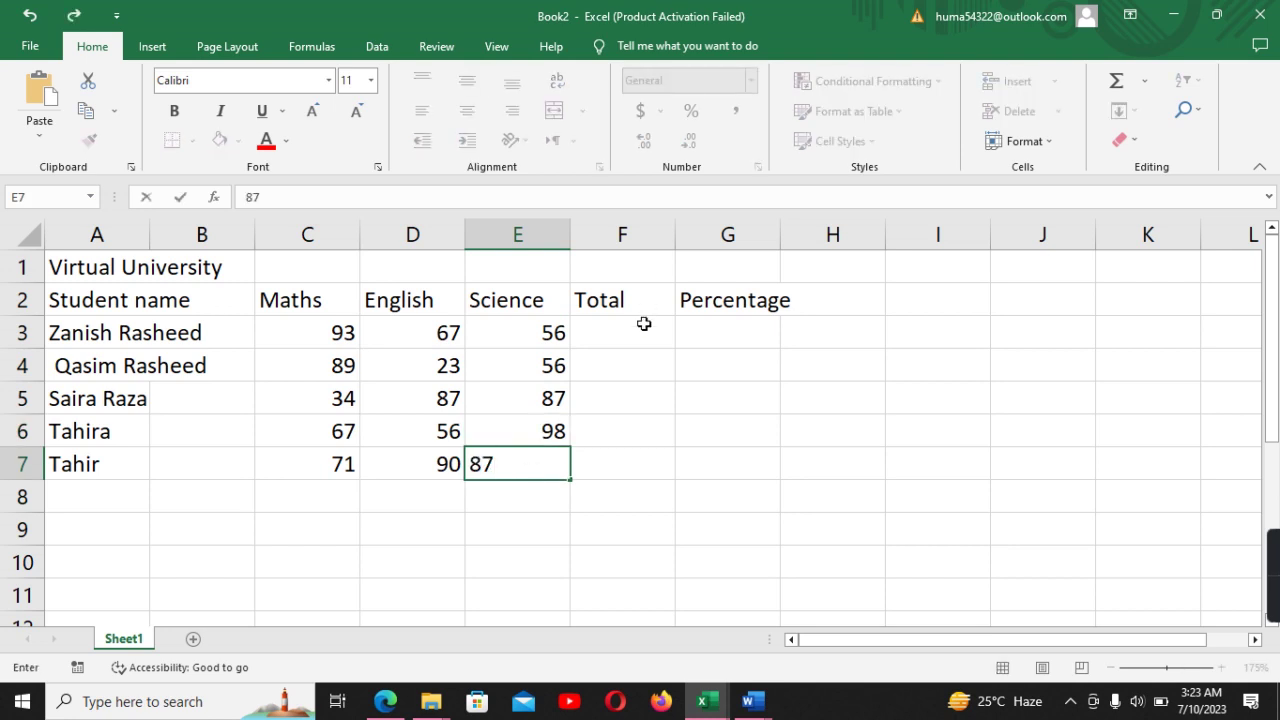
{"action": "left_click", "coordinate": [640, 322]}
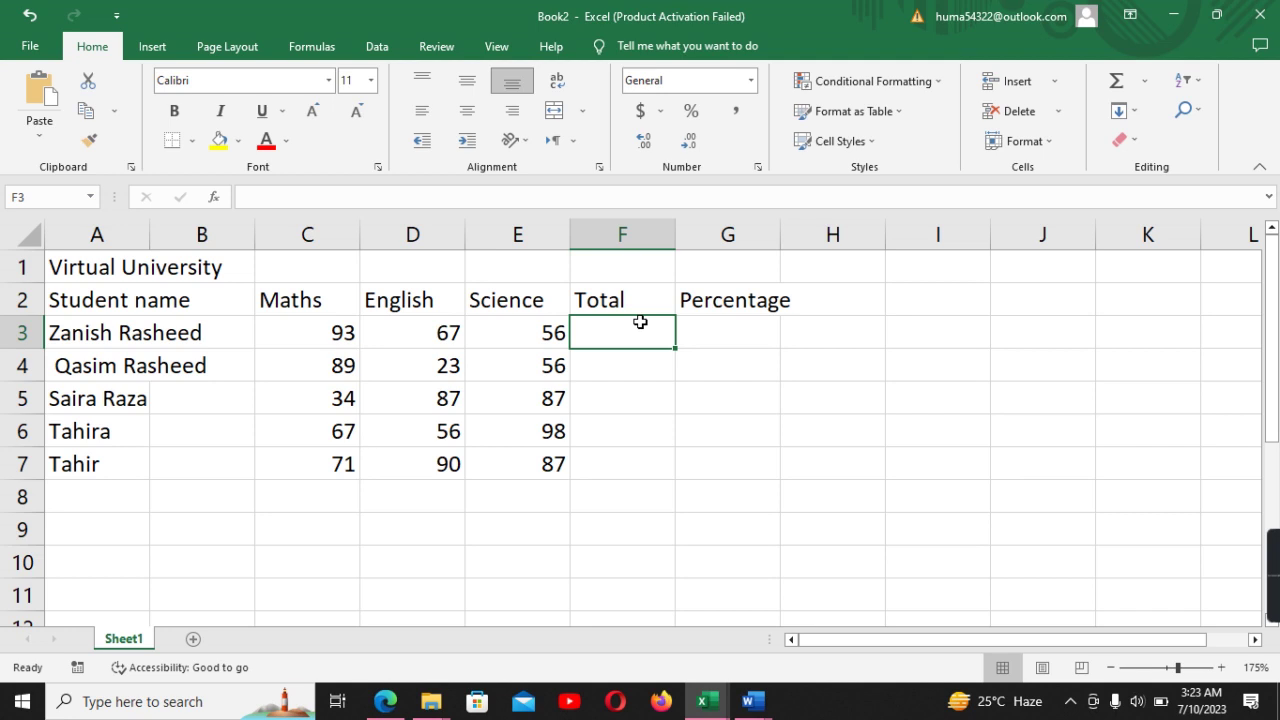
{"action": "left_click", "coordinate": [331, 335]}
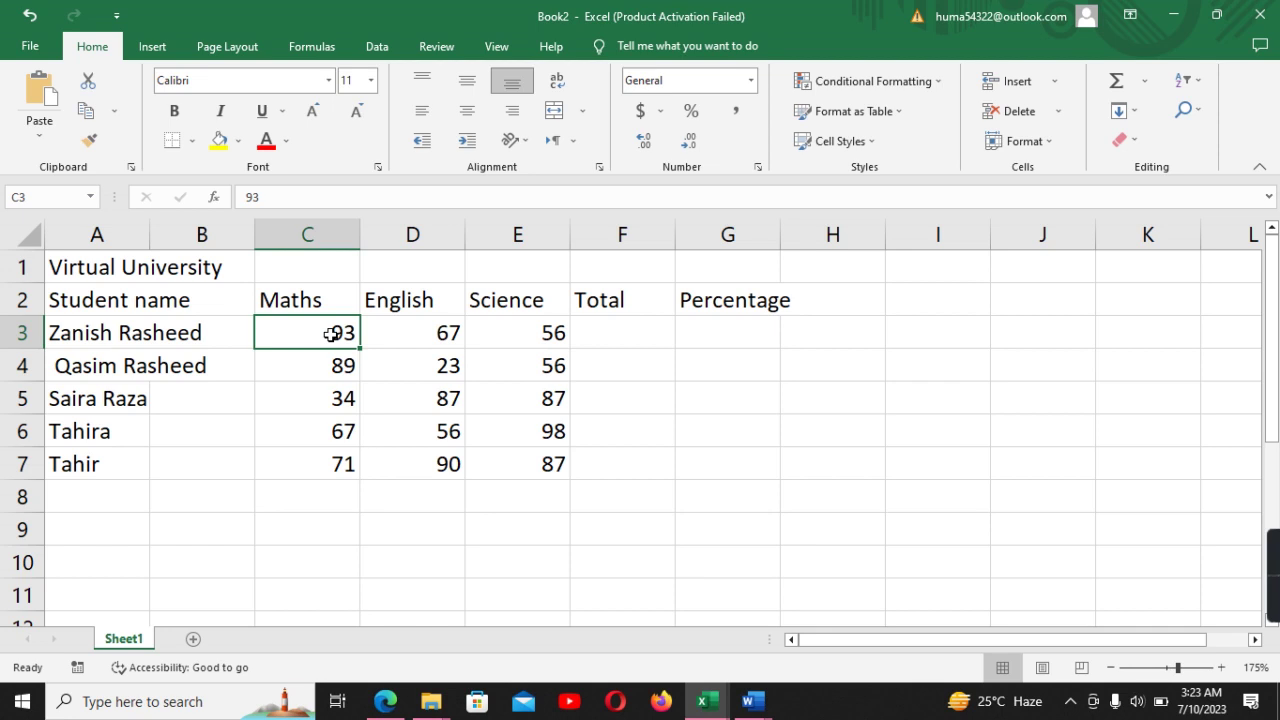
Start a Total formula =C3 in F3, then clear the cell to rewrite it
{"action": "left_click", "coordinate": [610, 328]}
{"action": "type", "text": "="}
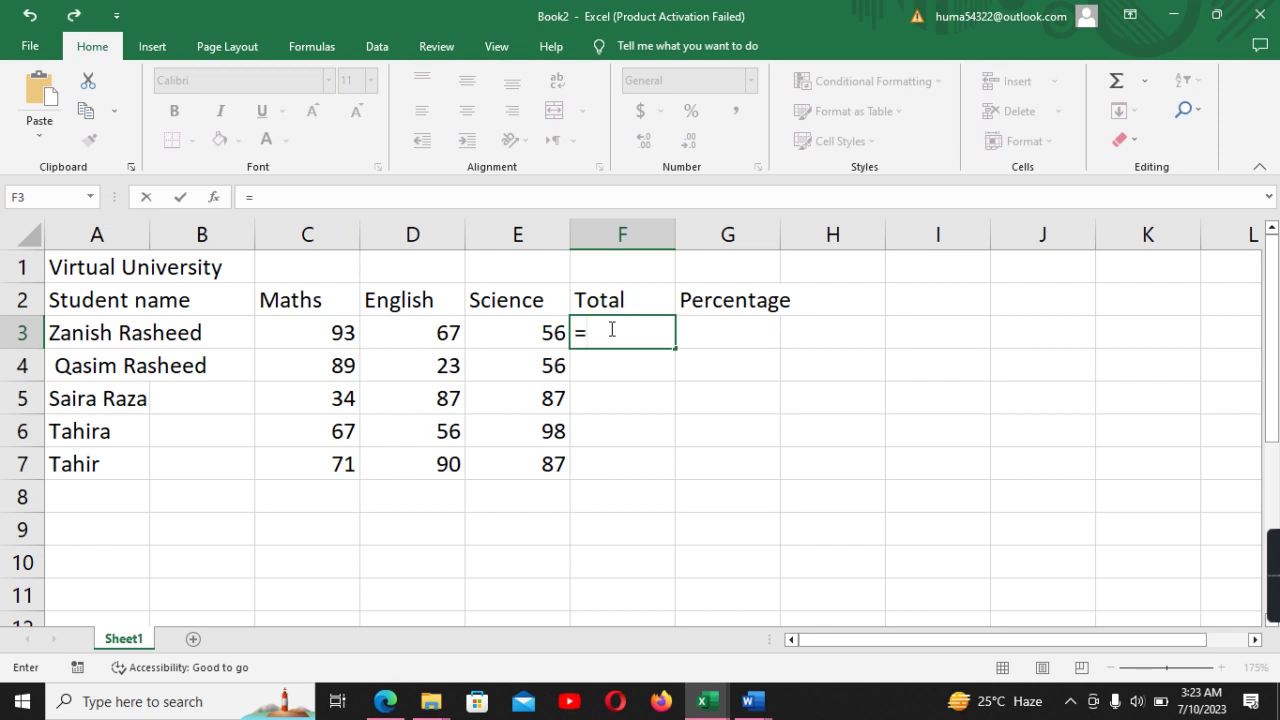
{"action": "type", "text": "C"}
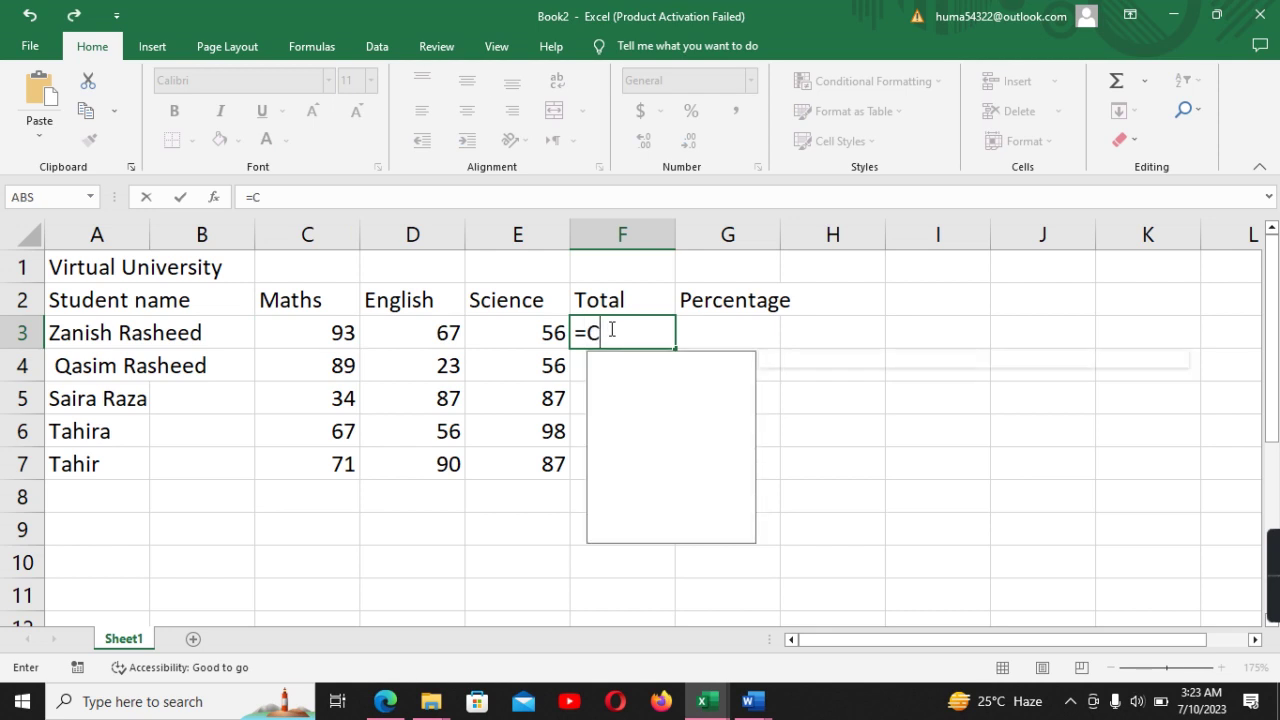
{"action": "type", "text": "3"}
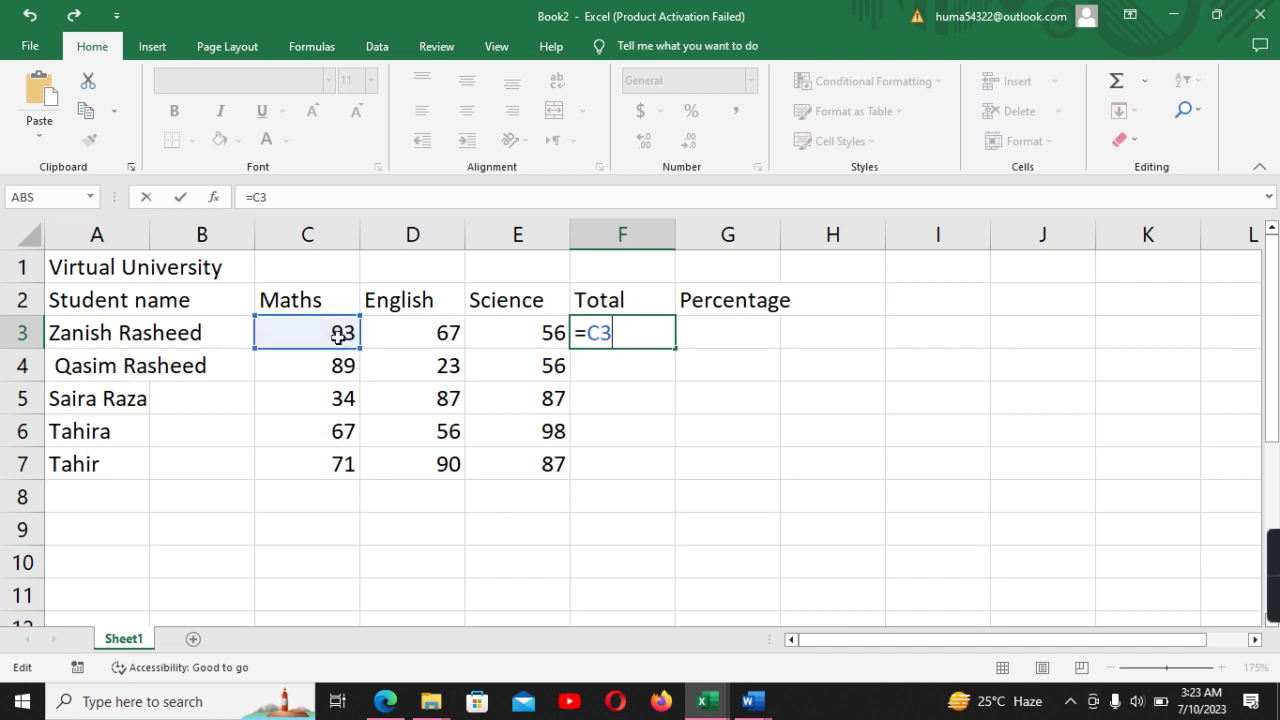
{"action": "left_click", "coordinate": [390, 336]}
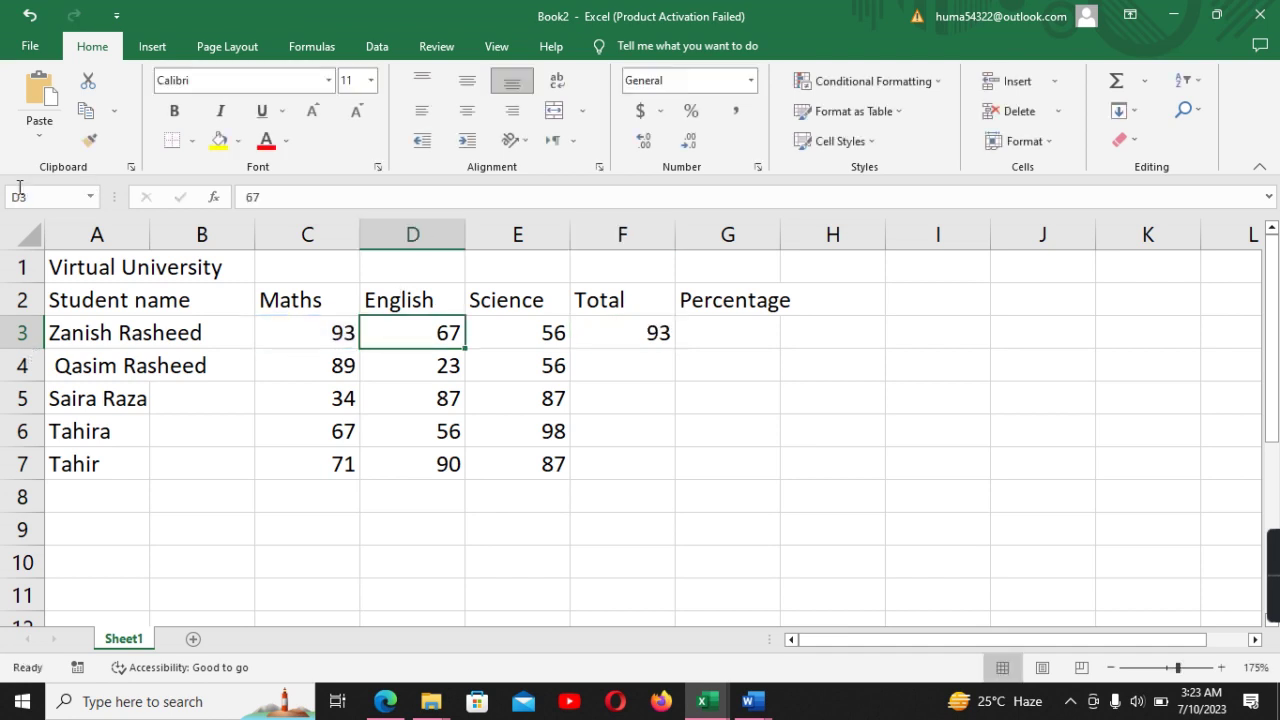
{"action": "left_click", "coordinate": [658, 332]}
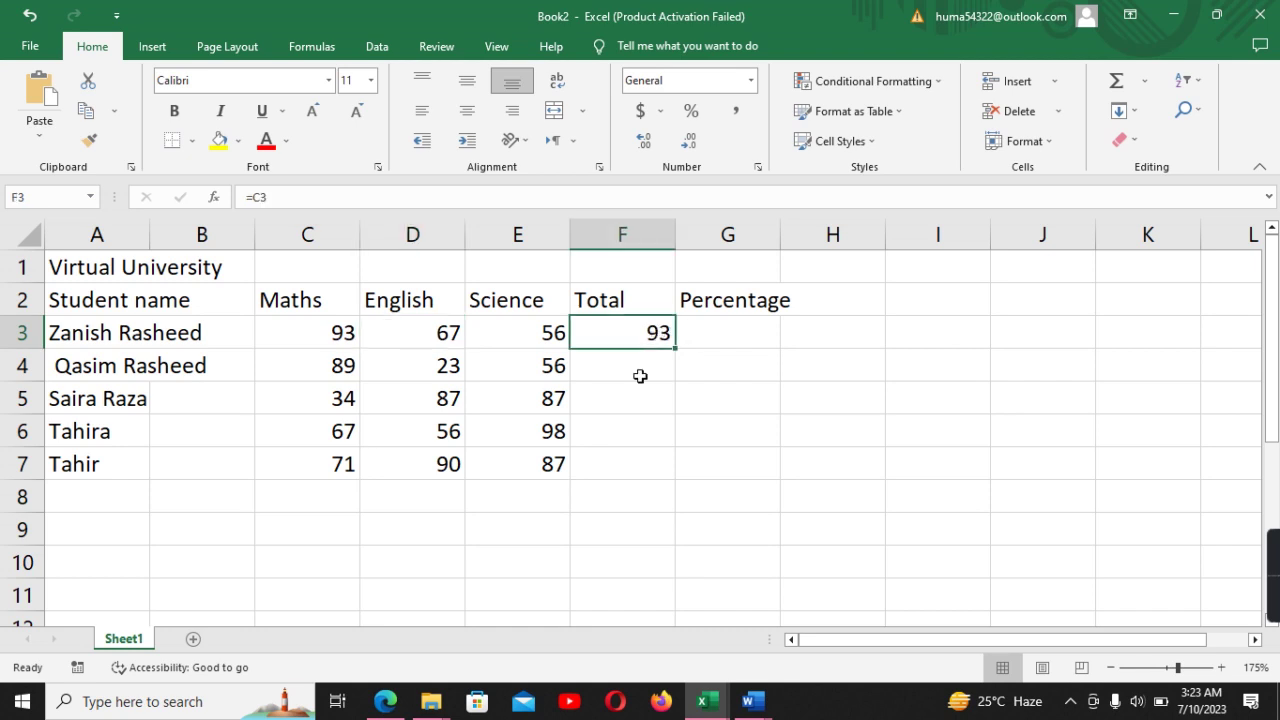
{"action": "key", "text": "BackSpace"}
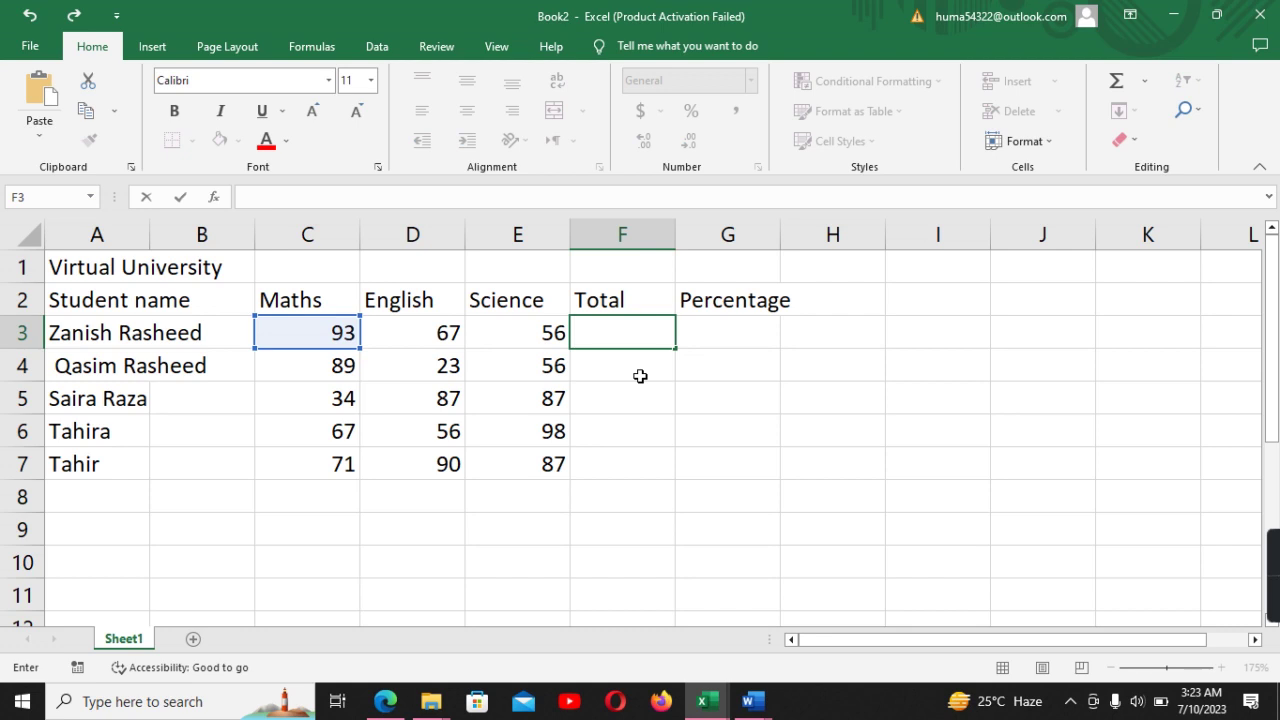
Enter the formula =C3+D3+E3 in F3, giving a total of 216
{"action": "type", "text": "C"}
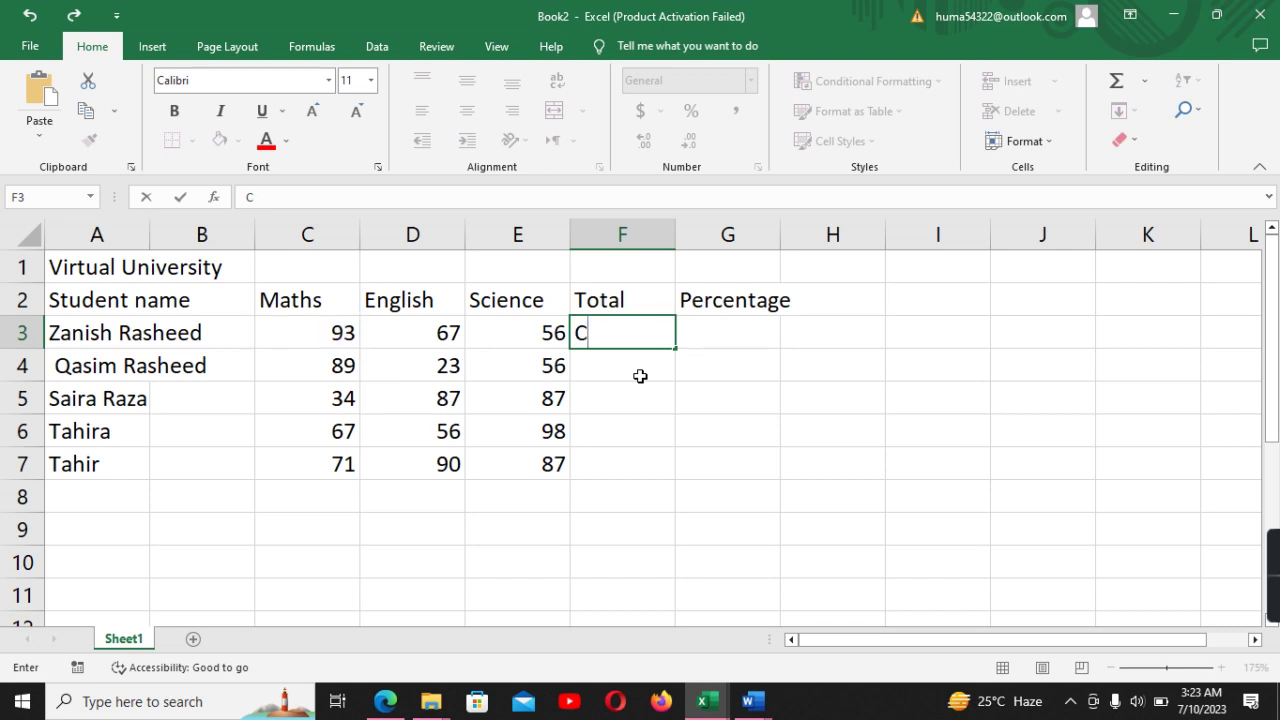
{"action": "type", "text": "3"}
{"action": "key", "text": "BackSpace"}
{"action": "key", "text": "BackSpace"}
{"action": "type", "text": "=c"}
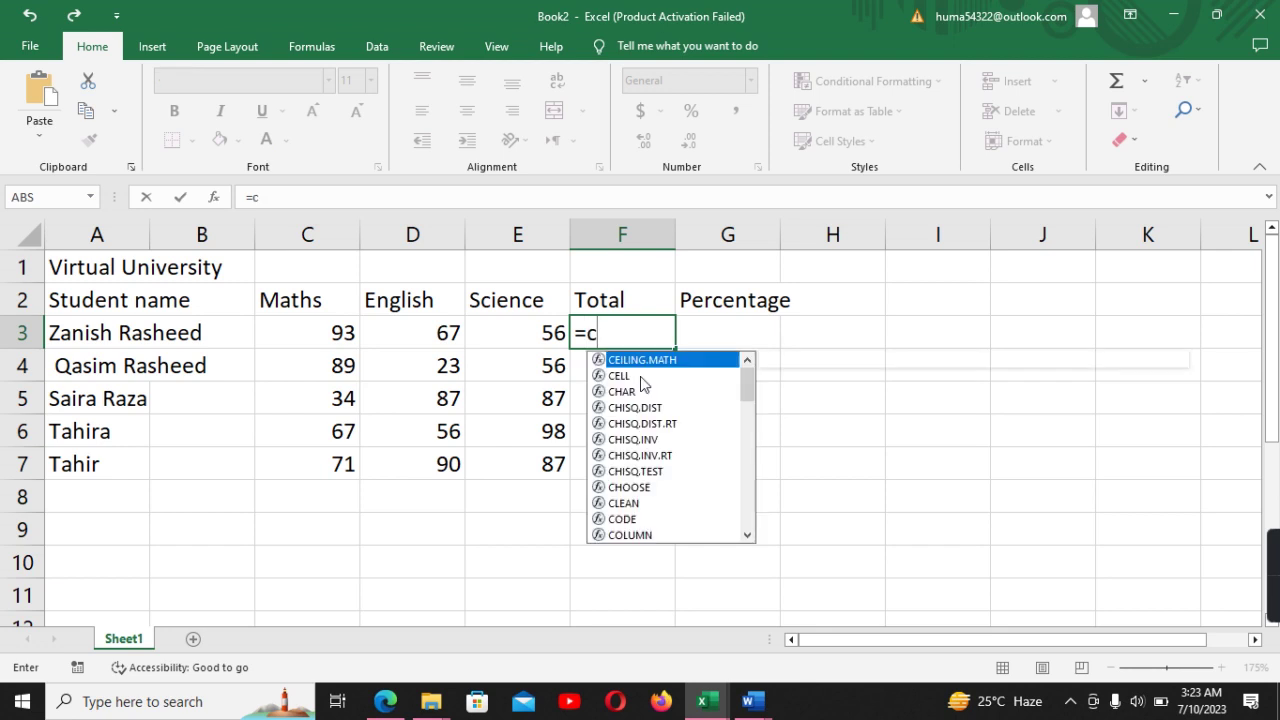
{"action": "key", "text": "BackSpace"}
{"action": "type", "text": "C"}
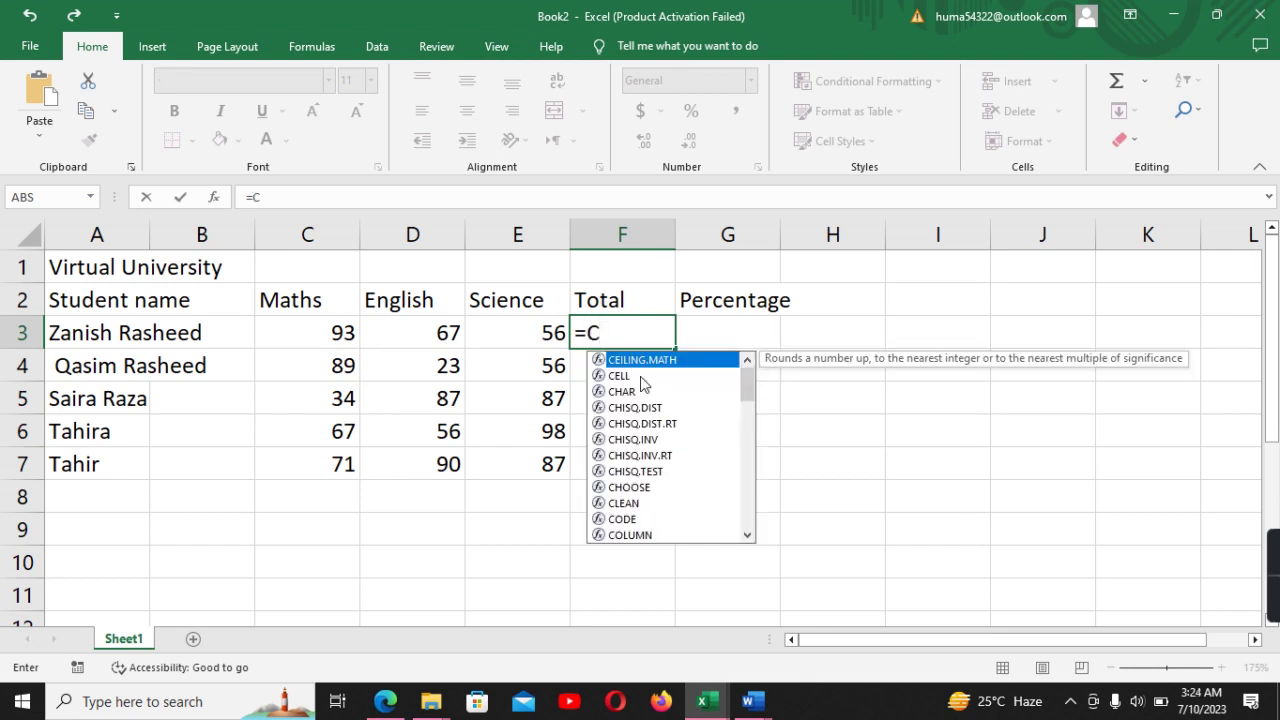
{"action": "type", "text": "3+"}
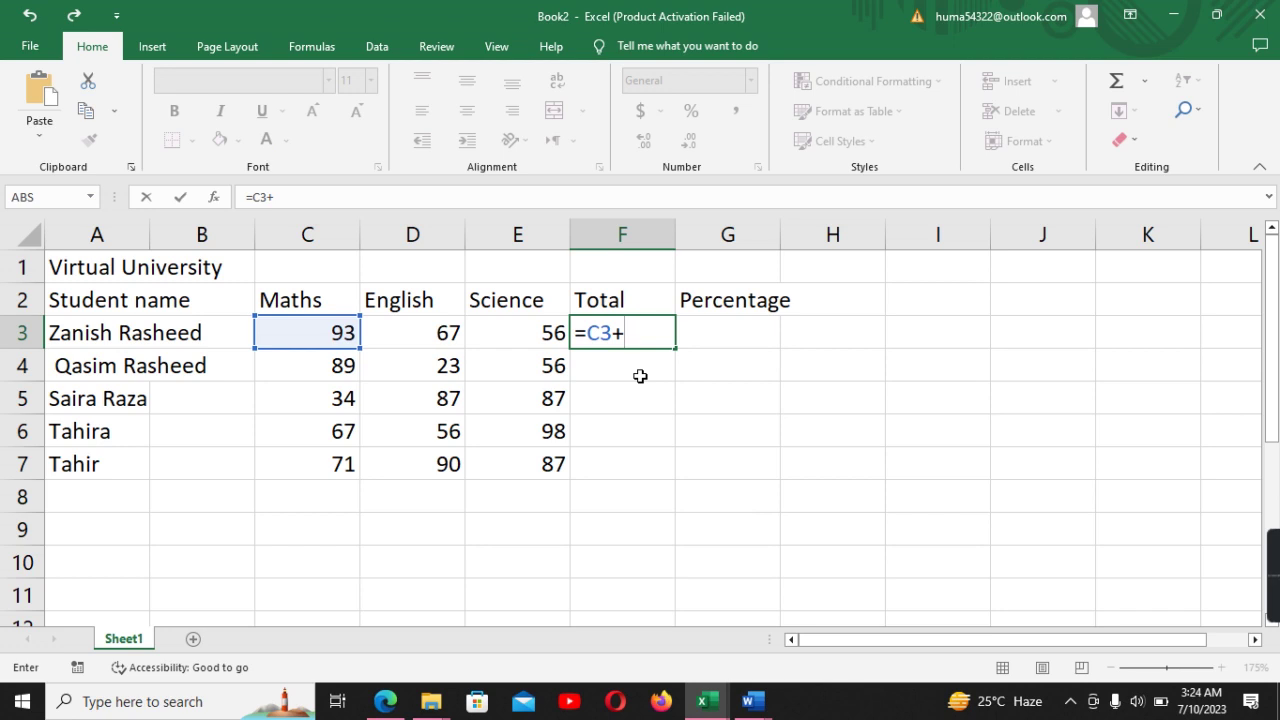
{"action": "type", "text": "D3"}
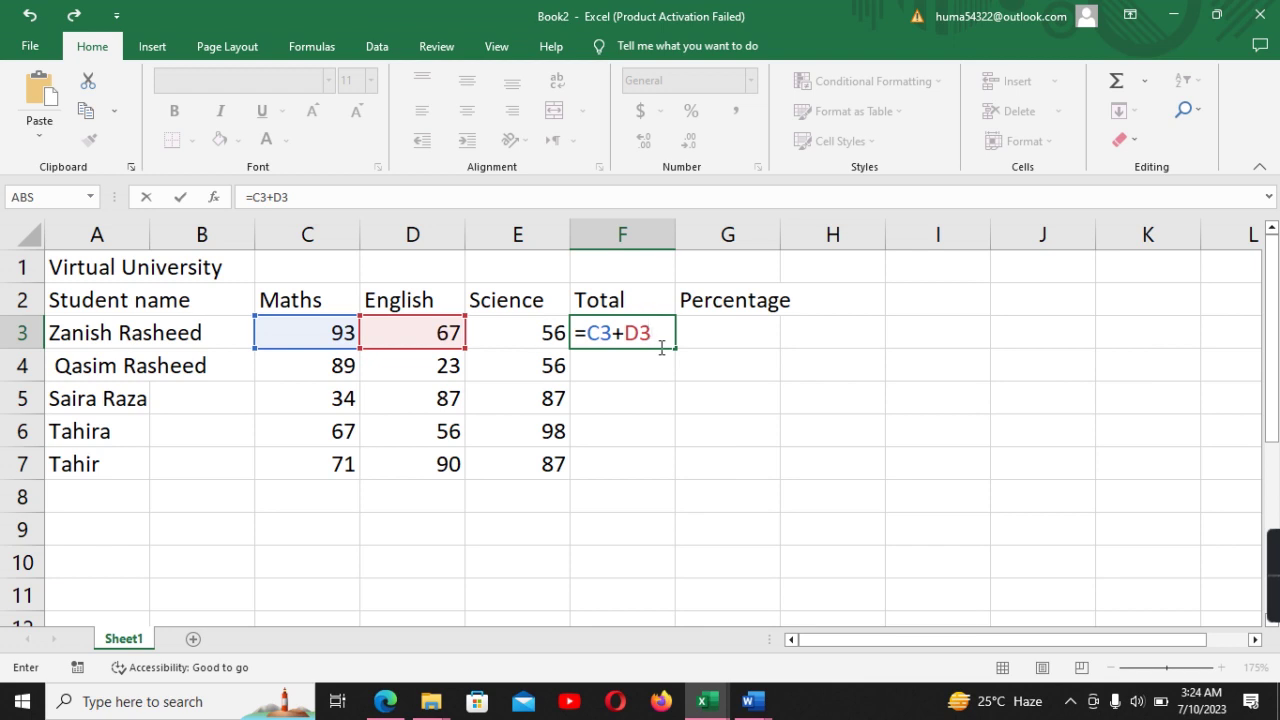
{"action": "type", "text": "+E"}
{"action": "type", "text": "3"}
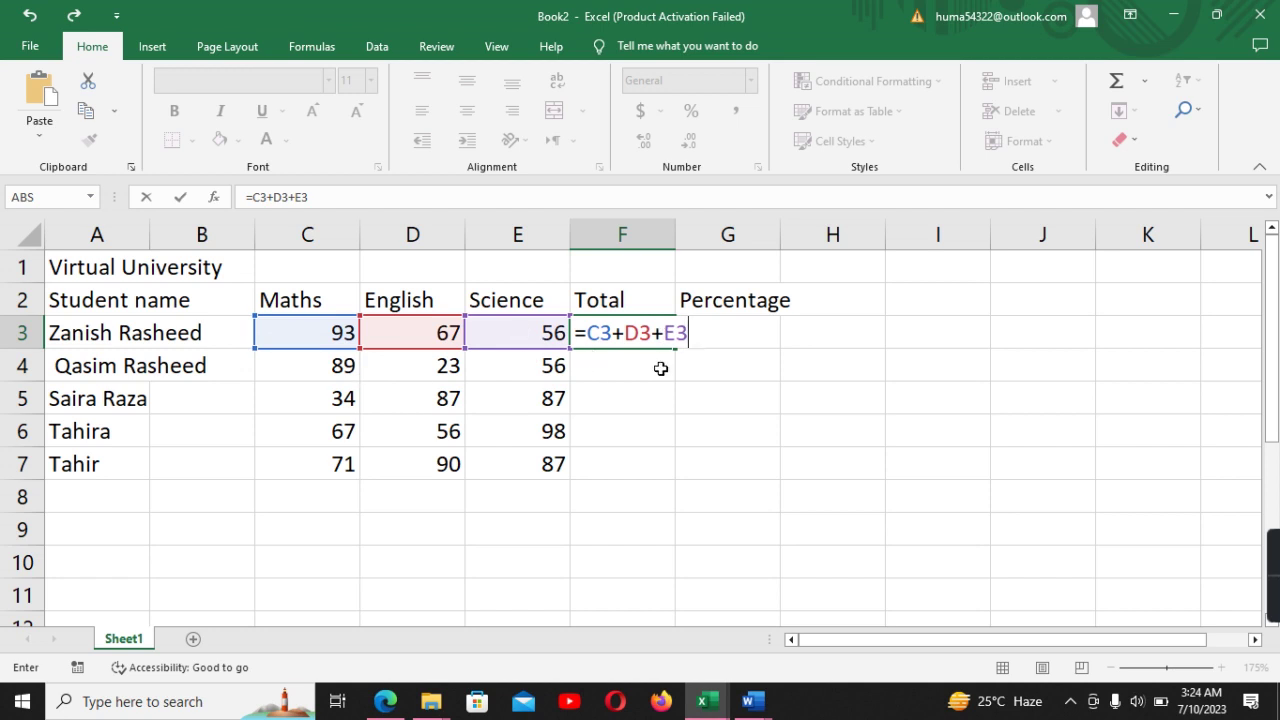
{"action": "key", "text": "Return"}
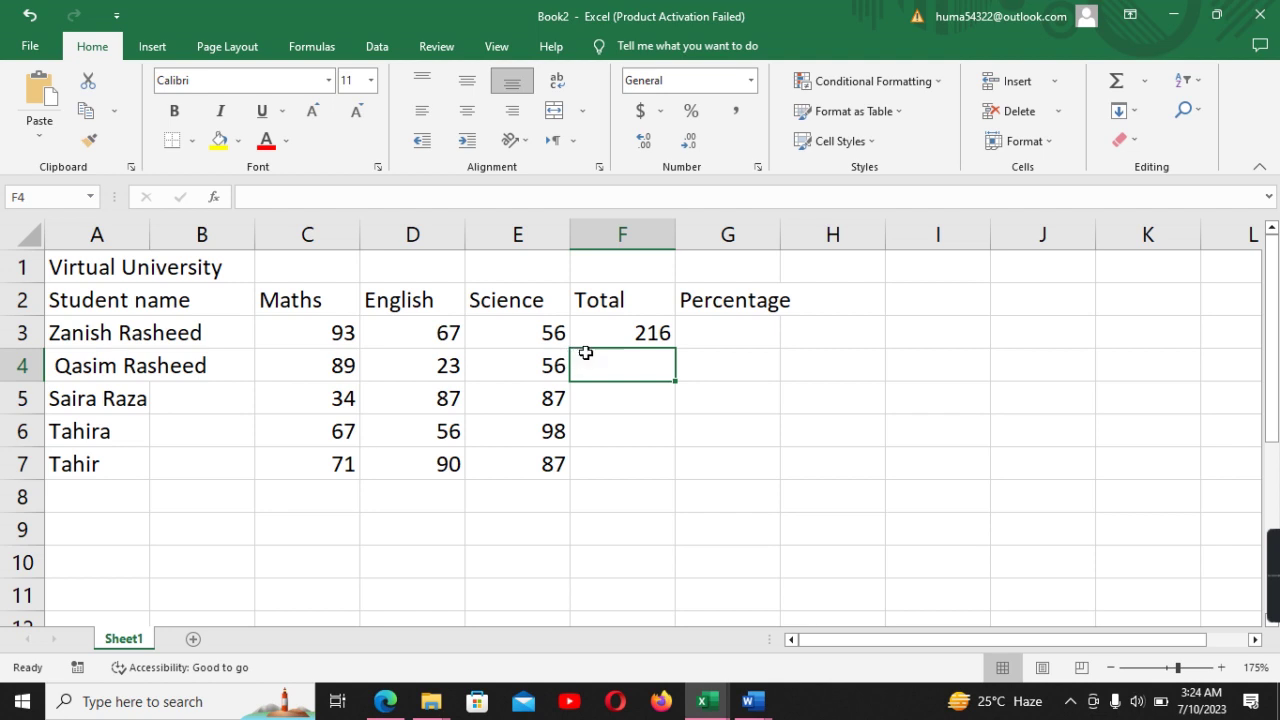
Select the empty Total cells F4:F7 and copy them
{"action": "left_click_drag", "start_coordinate": [642, 374], "coordinate": [643, 468]}
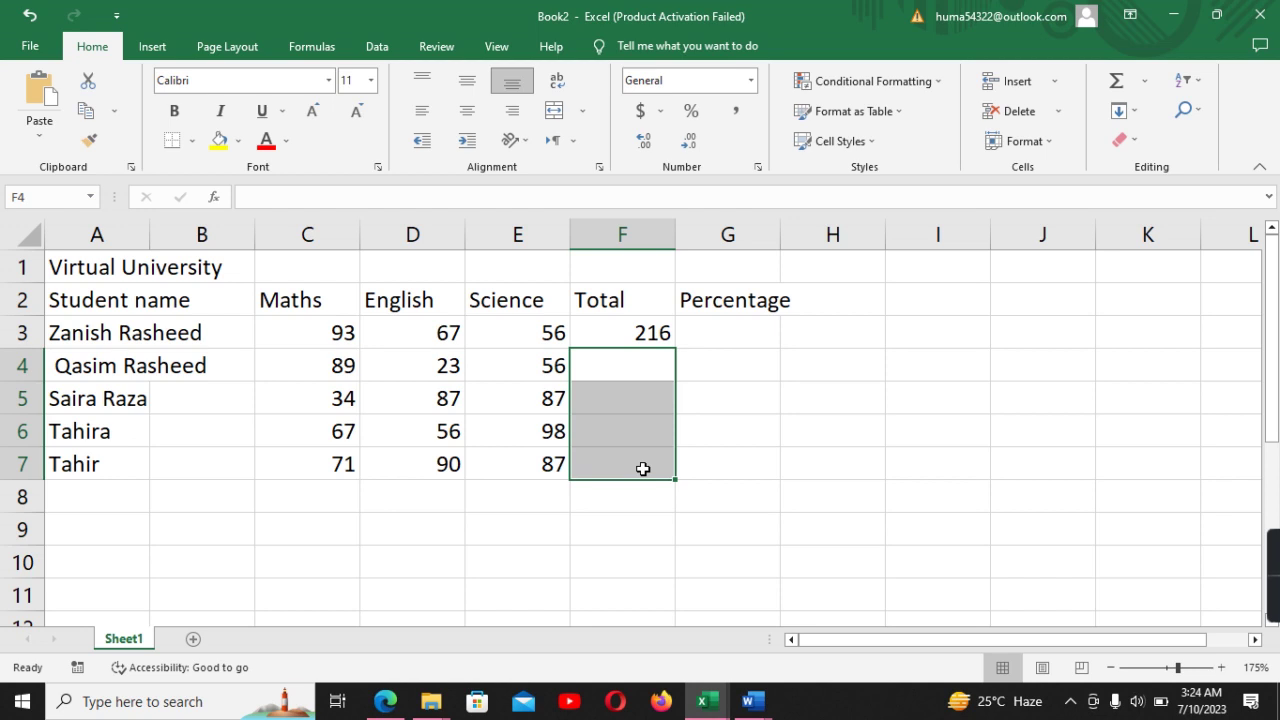
{"action": "key", "text": "ctrl+c"}
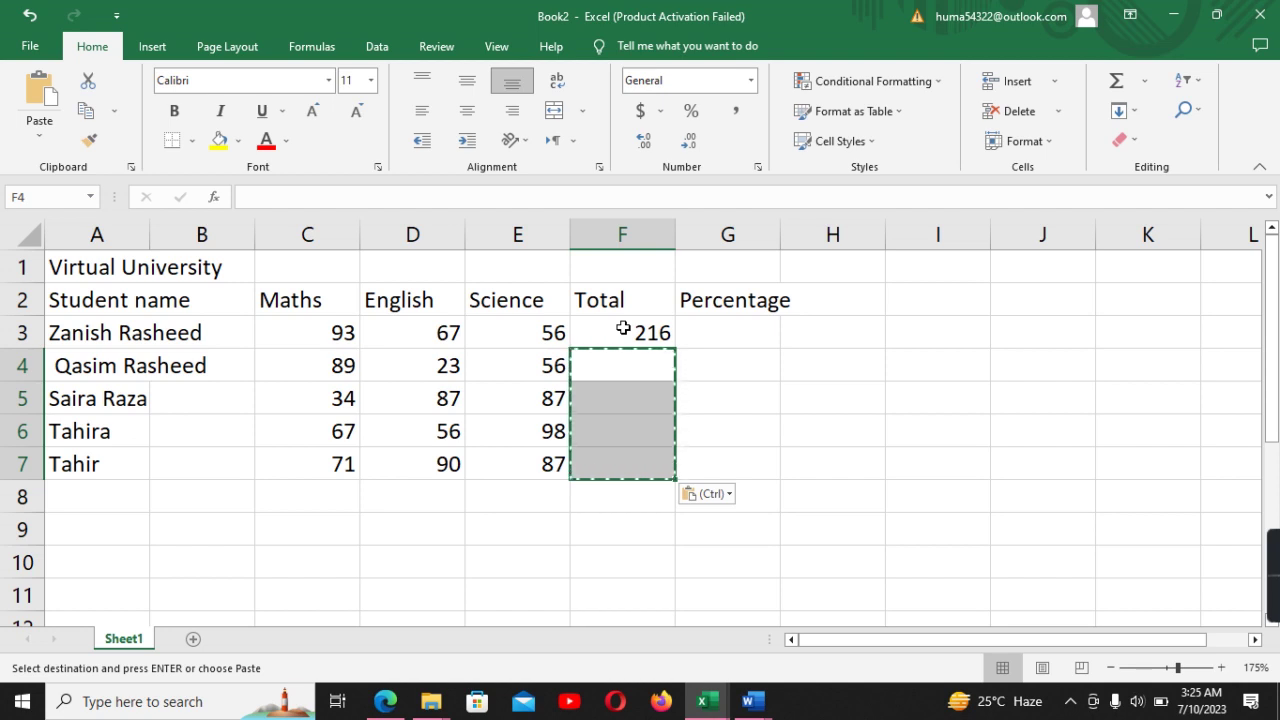
Try out different Total column selections starting from F3, ending on F4
{"action": "left_click", "coordinate": [587, 325]}
{"action": "left_click_drag", "start_coordinate": [652, 333], "coordinate": [647, 454]}
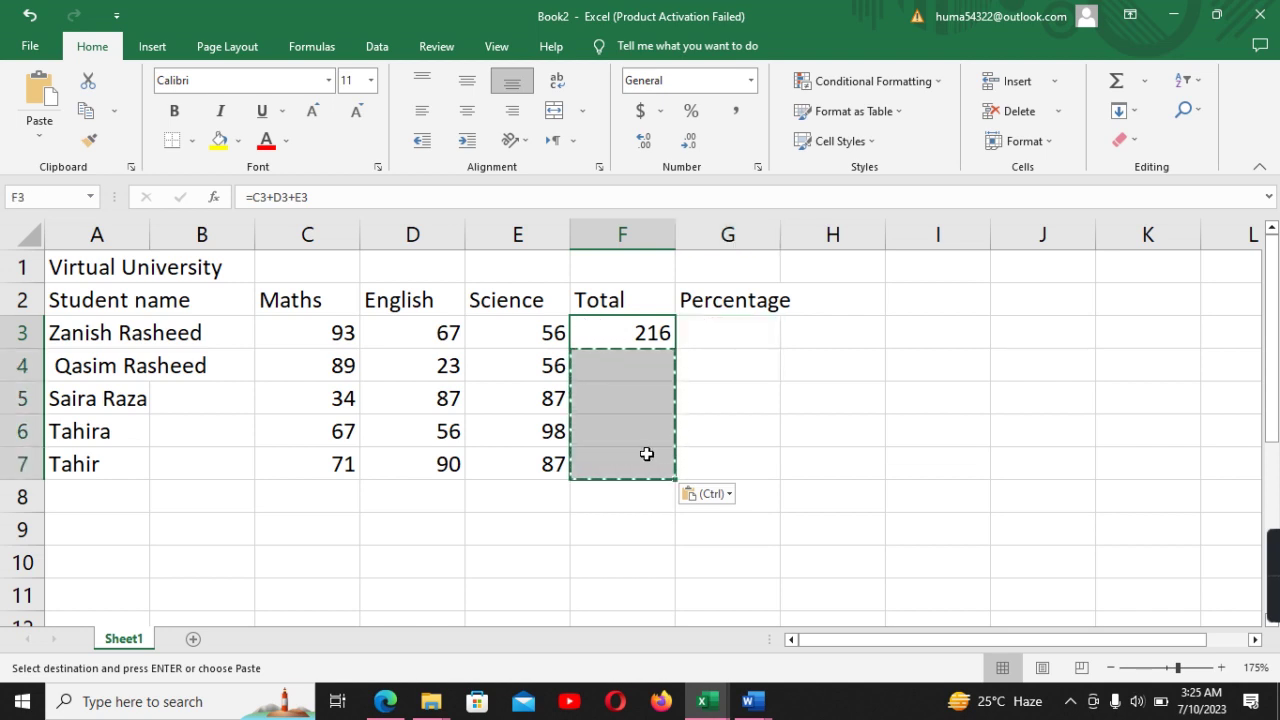
{"action": "left_click", "coordinate": [646, 332]}
{"action": "left_click_drag", "start_coordinate": [655, 352], "coordinate": [641, 514]}
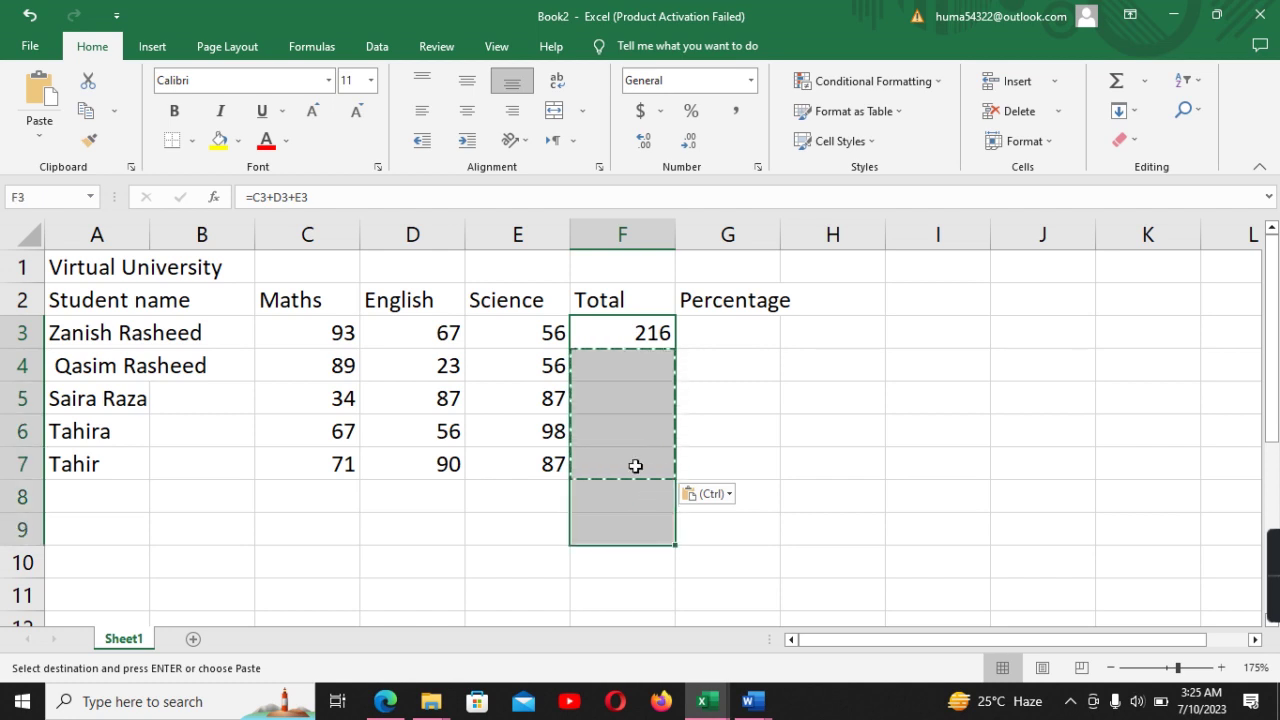
{"action": "left_click", "coordinate": [466, 582]}
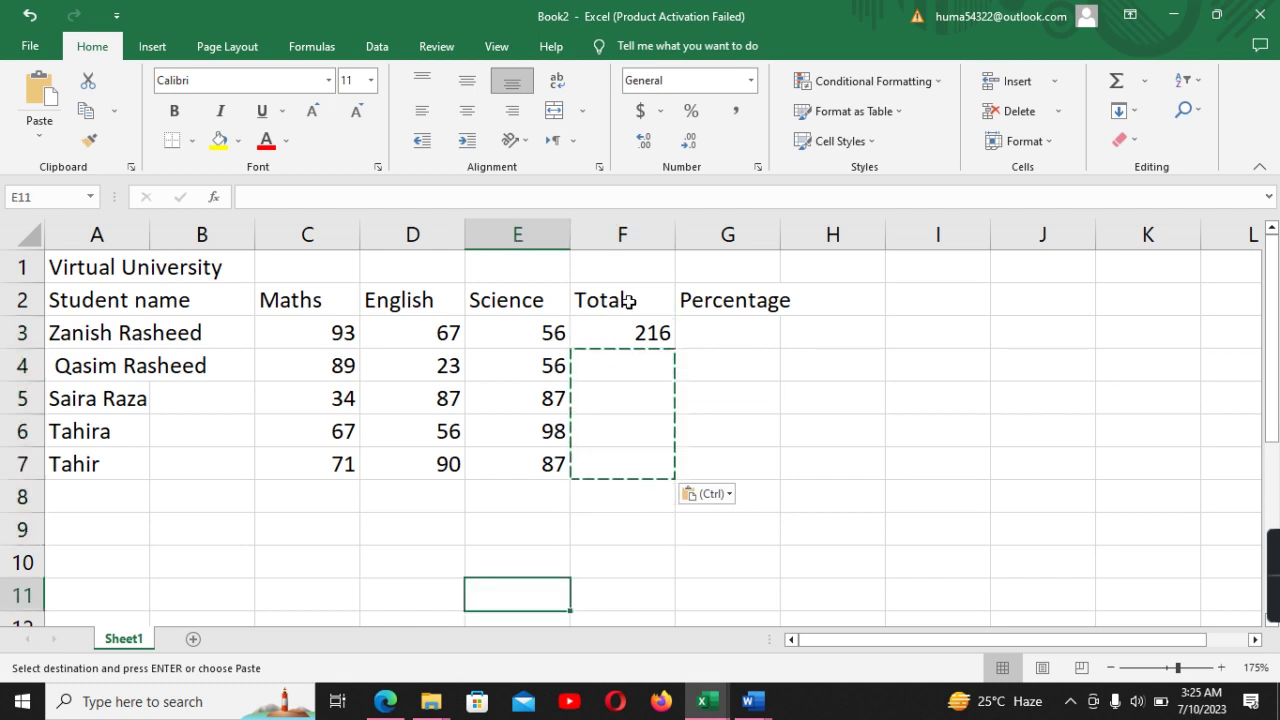
{"action": "left_click", "coordinate": [580, 352]}
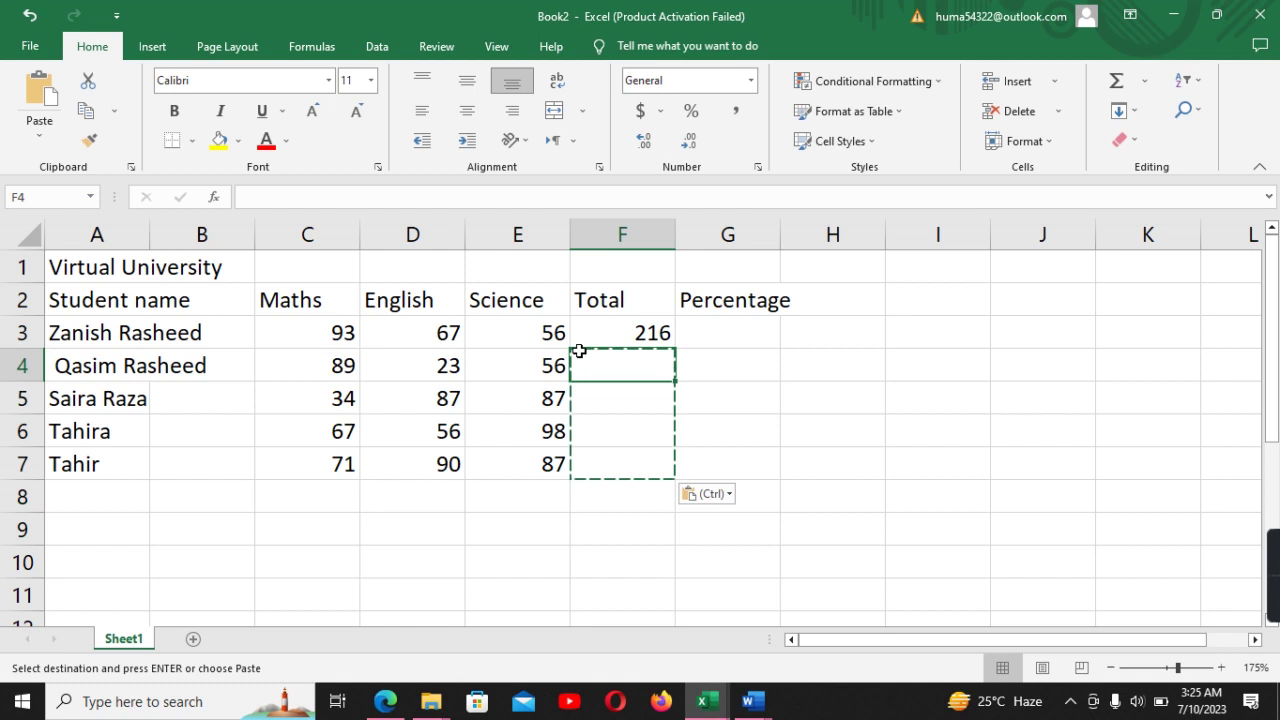
Copy the marks in C4:E7 into F4:H7, then clear F4
{"action": "left_click", "coordinate": [355, 356]}
{"action": "left_click_drag", "start_coordinate": [355, 356], "coordinate": [597, 464]}
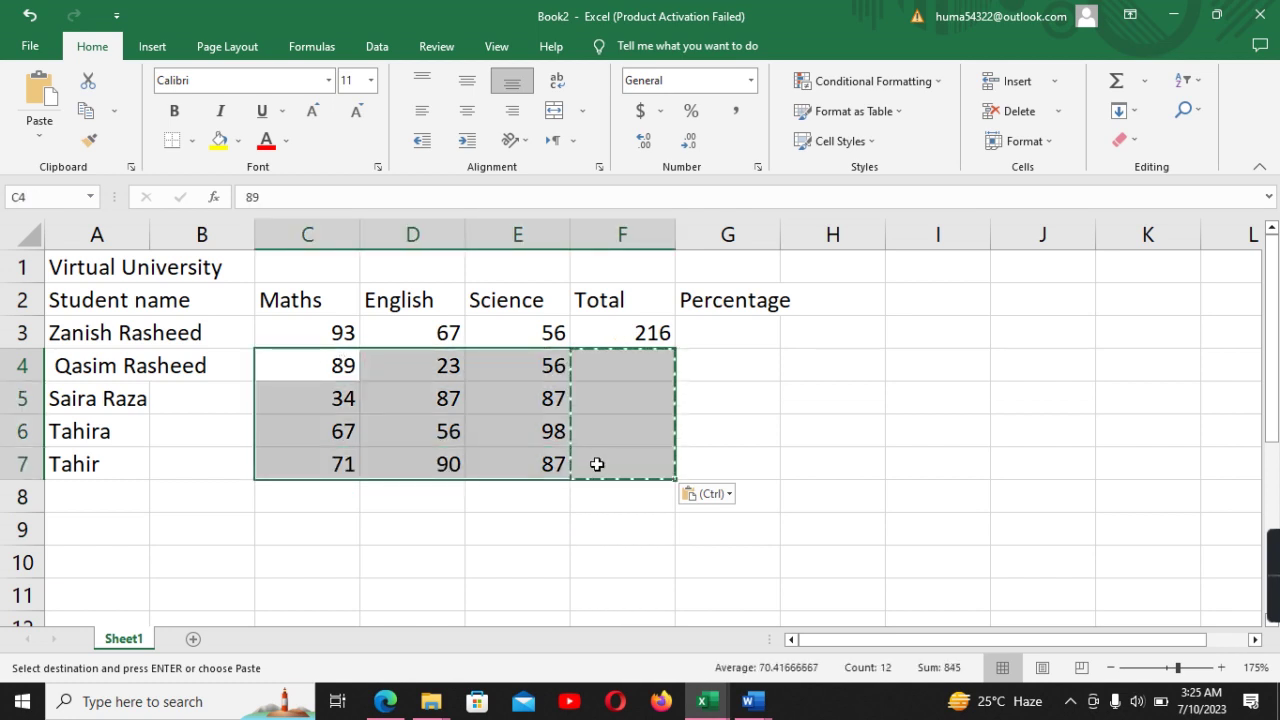
{"action": "key", "text": "ctrl+c"}
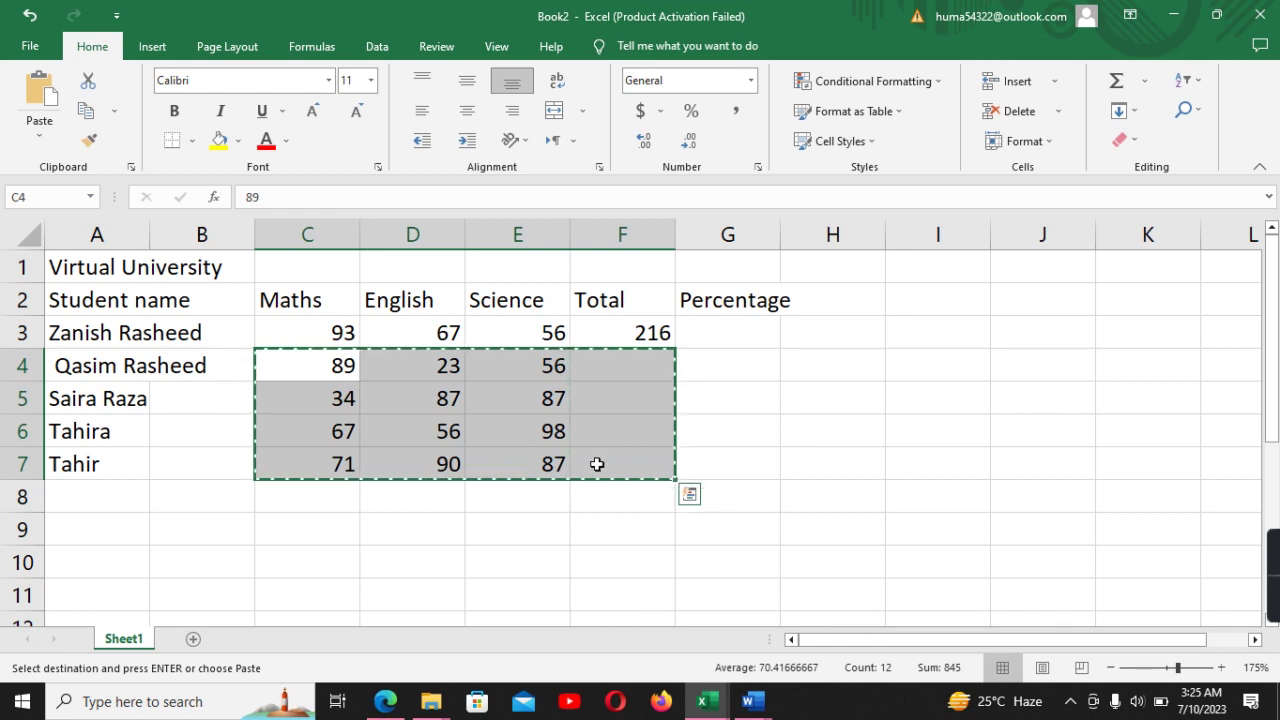
{"action": "left_click", "coordinate": [720, 430]}
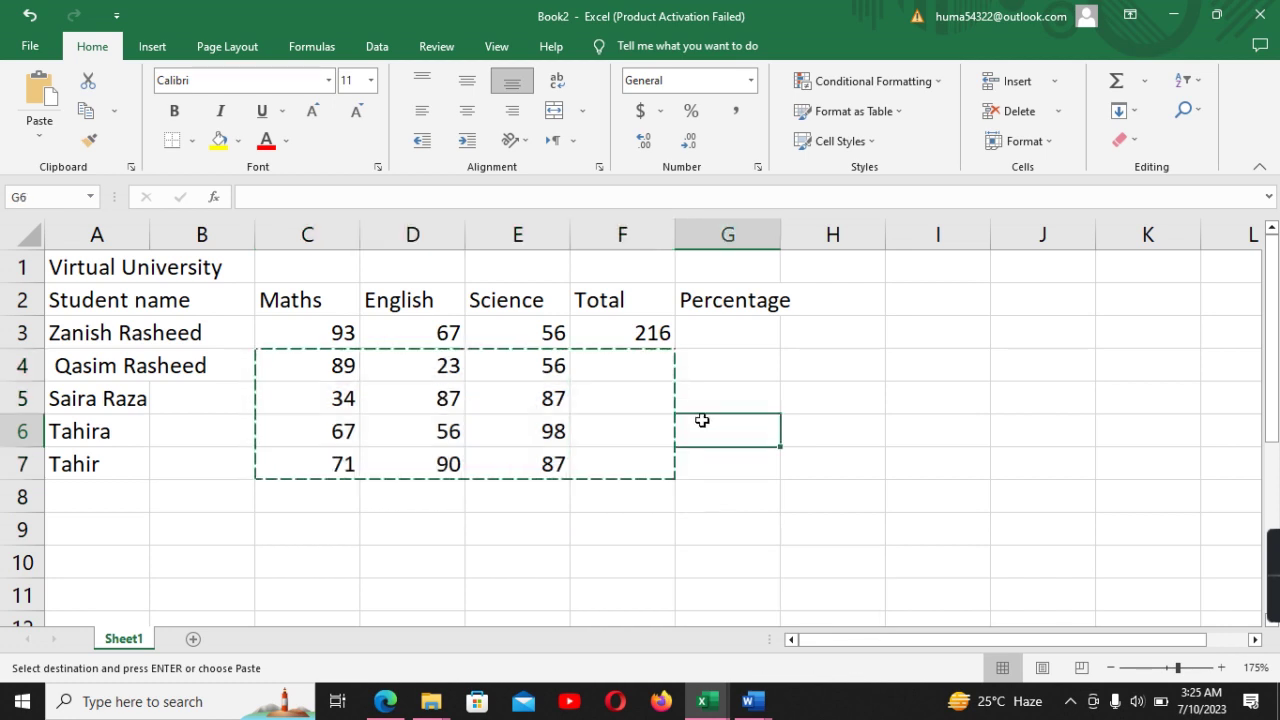
{"action": "left_click", "coordinate": [593, 372]}
{"action": "mouse_move", "coordinate": [593, 372]}
{"action": "left_mouse_down"}
{"action": "mouse_move", "coordinate": [627, 473]}
{"action": "mouse_move", "coordinate": [629, 461]}
{"action": "left_mouse_up"}
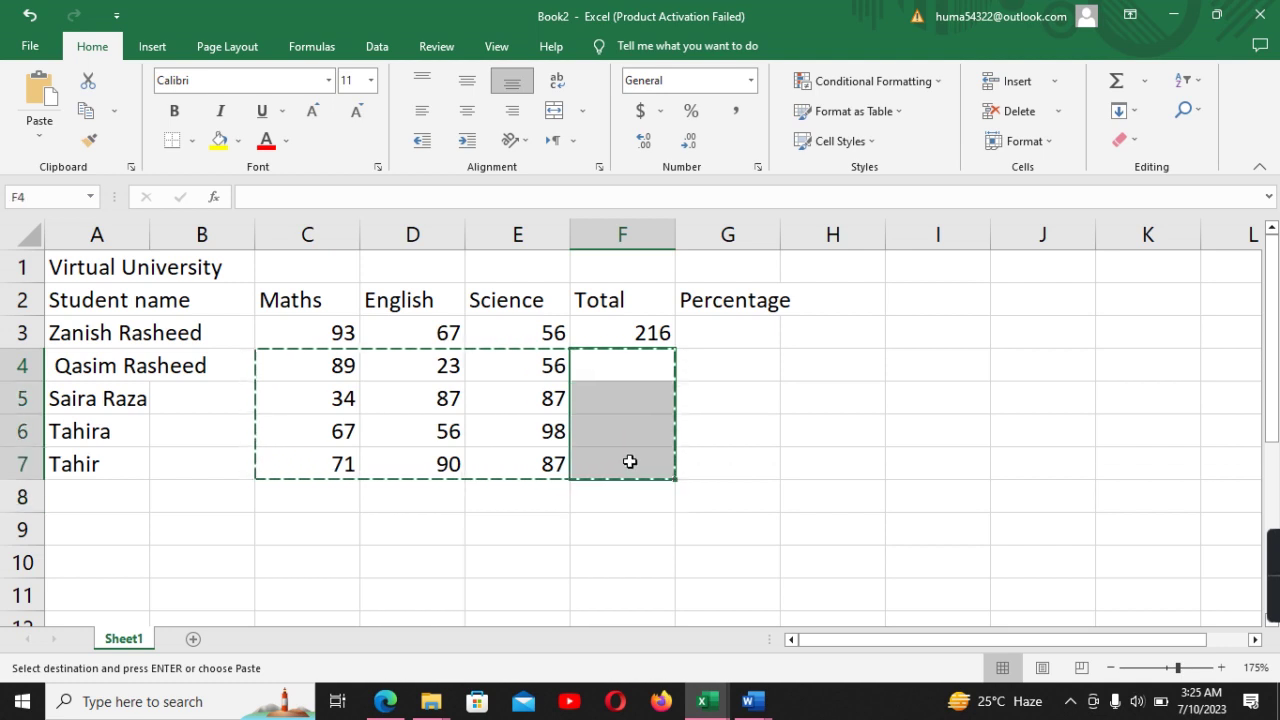
{"action": "key", "text": "Return"}
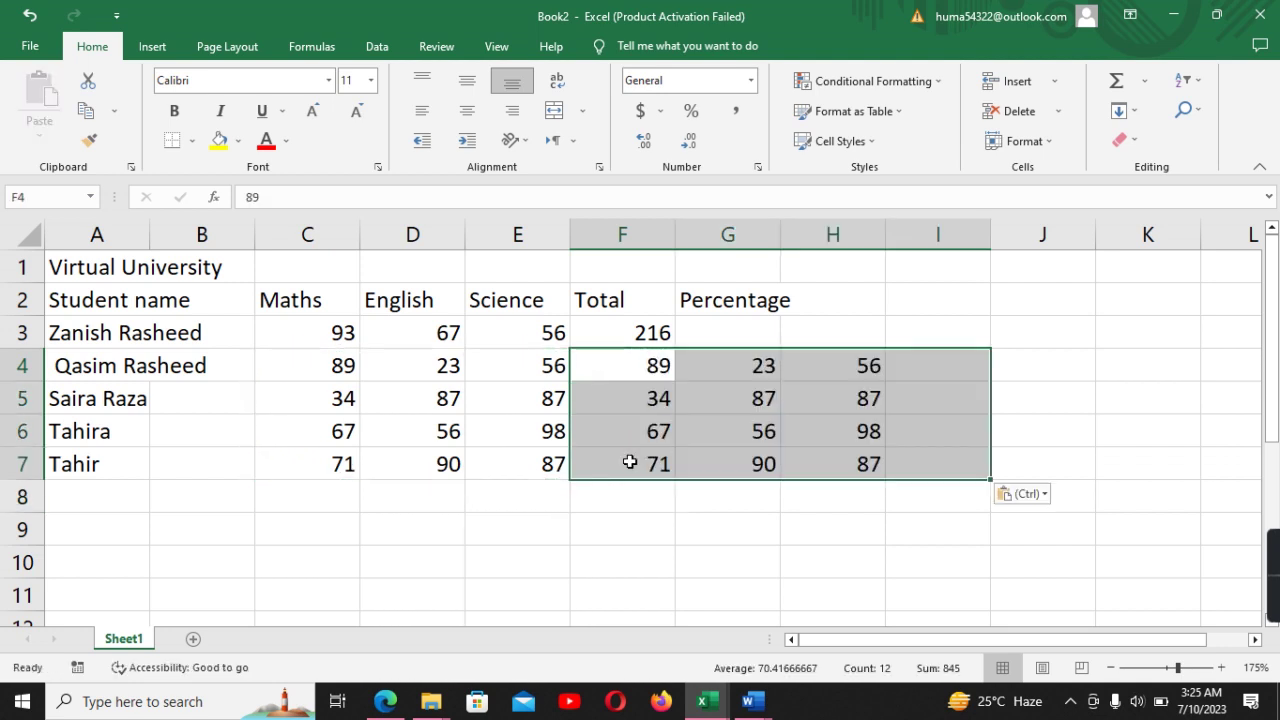
{"action": "key", "text": "BackSpace"}
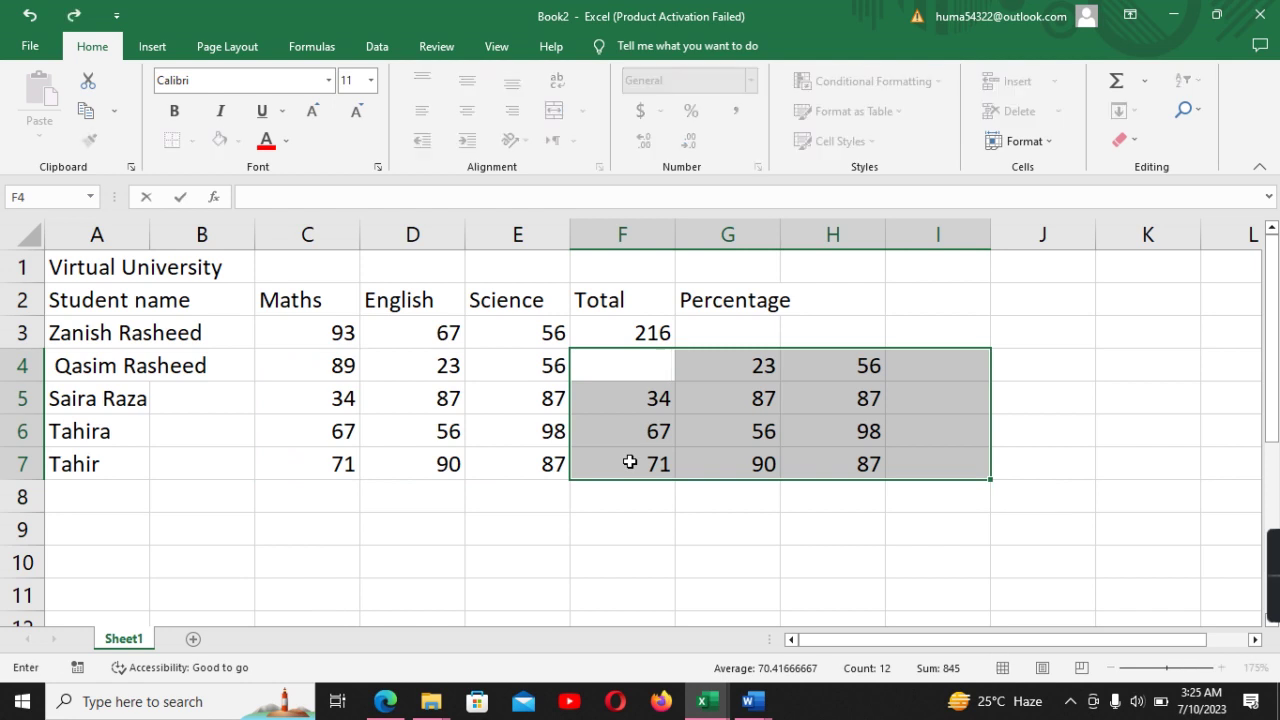
Cut the block of stray numbers in F5:H7 out of the sheet
{"action": "left_click", "coordinate": [911, 354]}
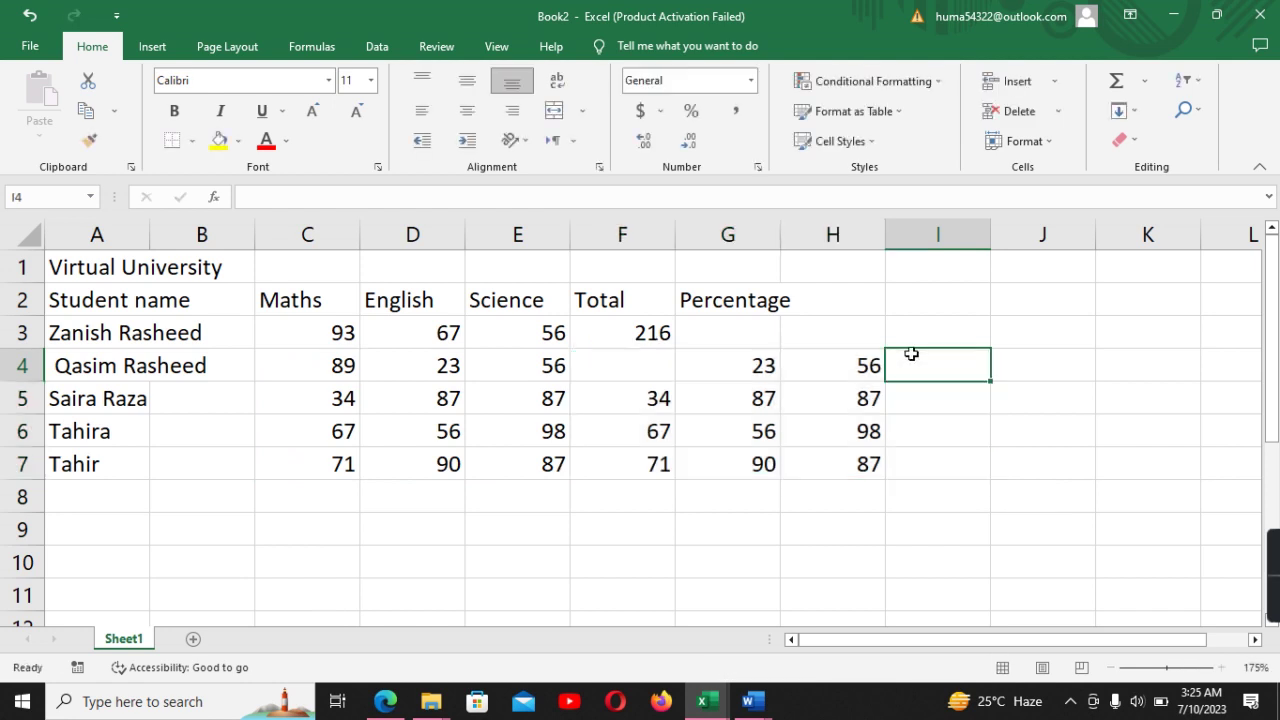
{"action": "left_click", "coordinate": [652, 367]}
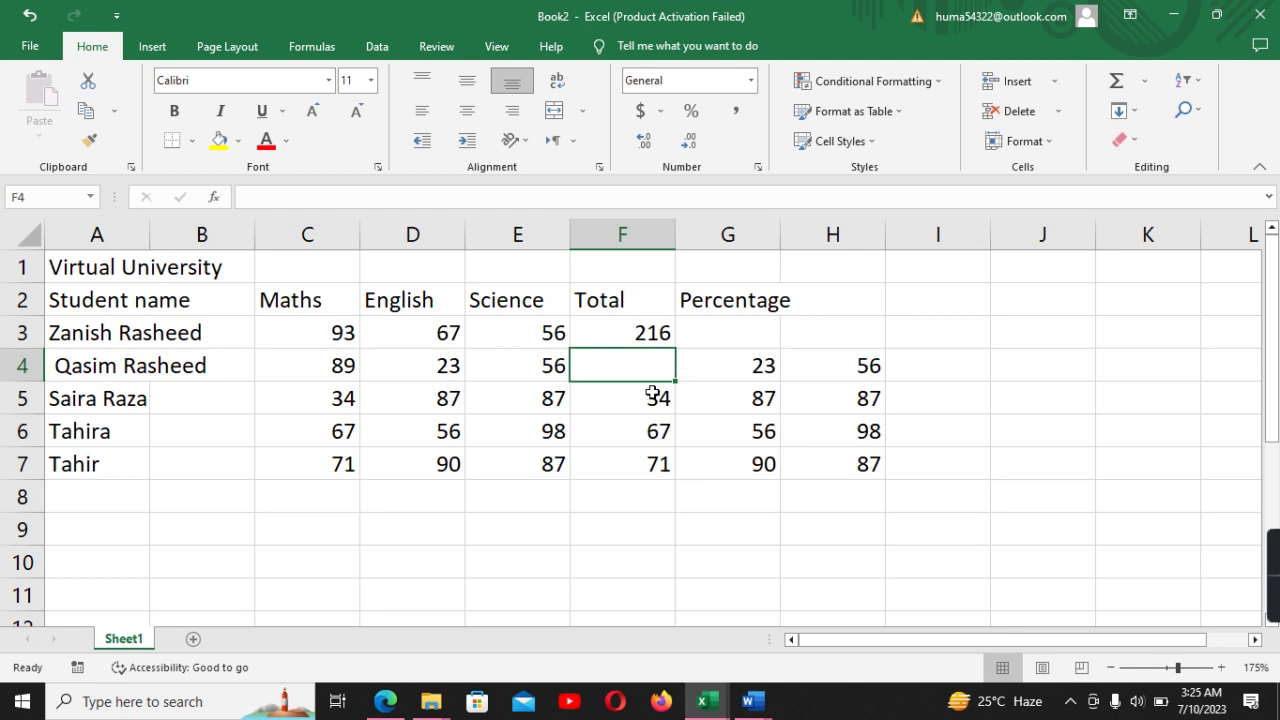
{"action": "left_click", "coordinate": [652, 395]}
{"action": "left_click_drag", "start_coordinate": [652, 395], "coordinate": [870, 465]}
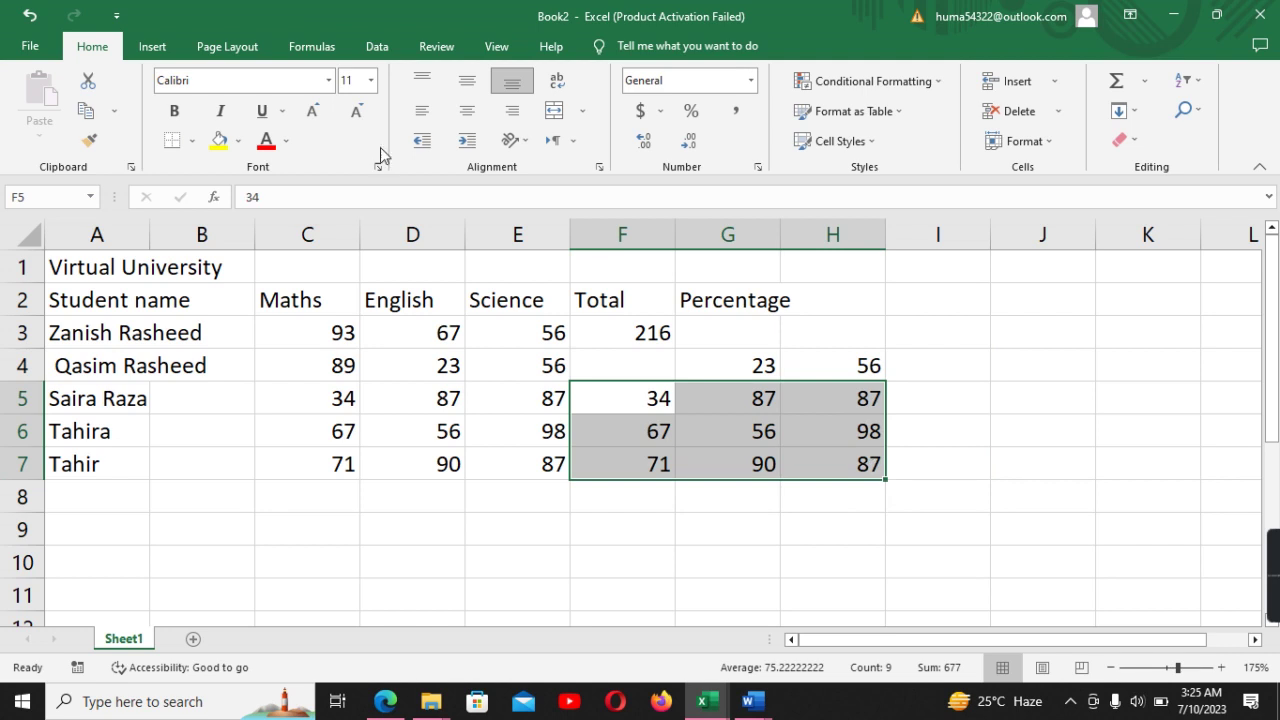
{"action": "left_click", "coordinate": [89, 83]}
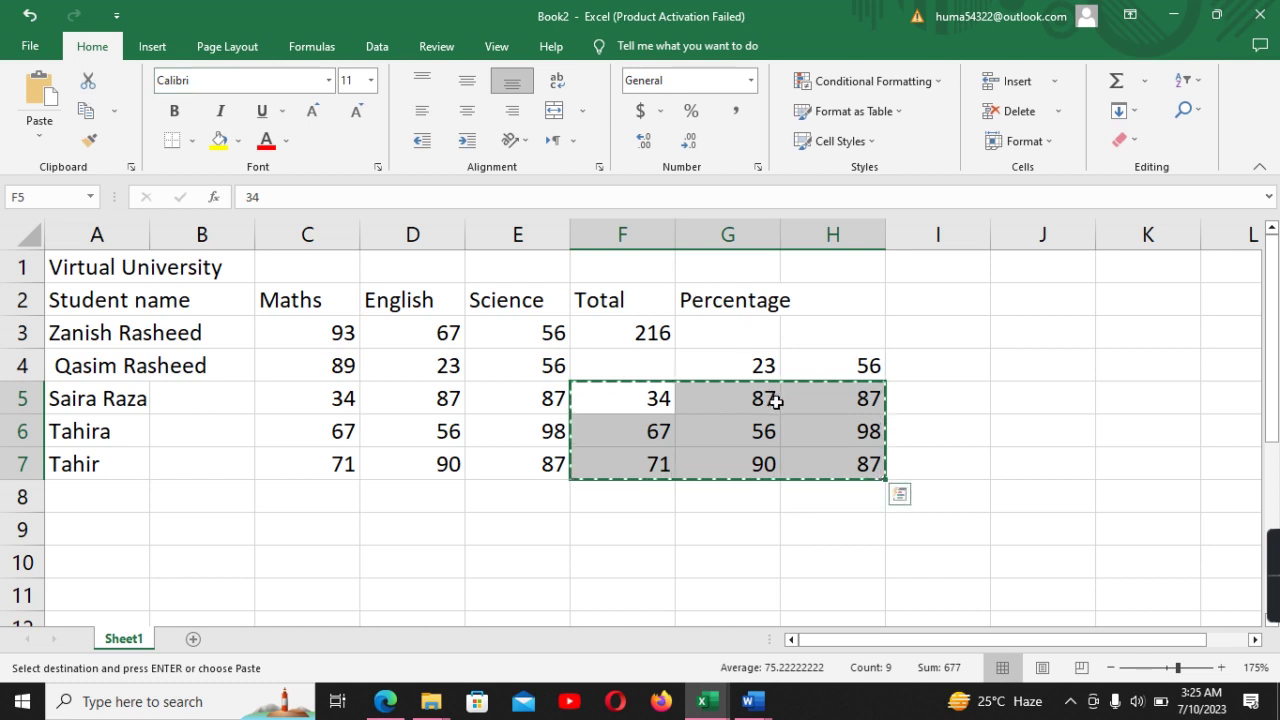
{"action": "key", "text": "BackSpace"}
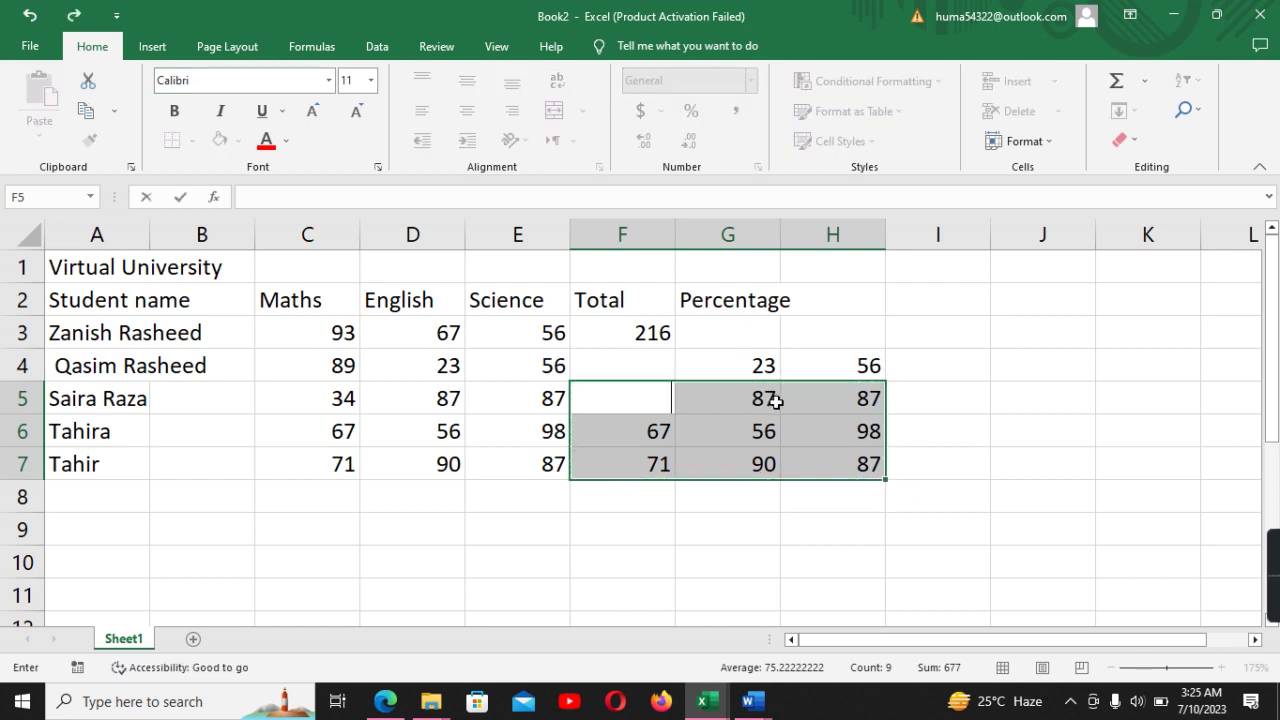
{"action": "left_click", "coordinate": [800, 399]}
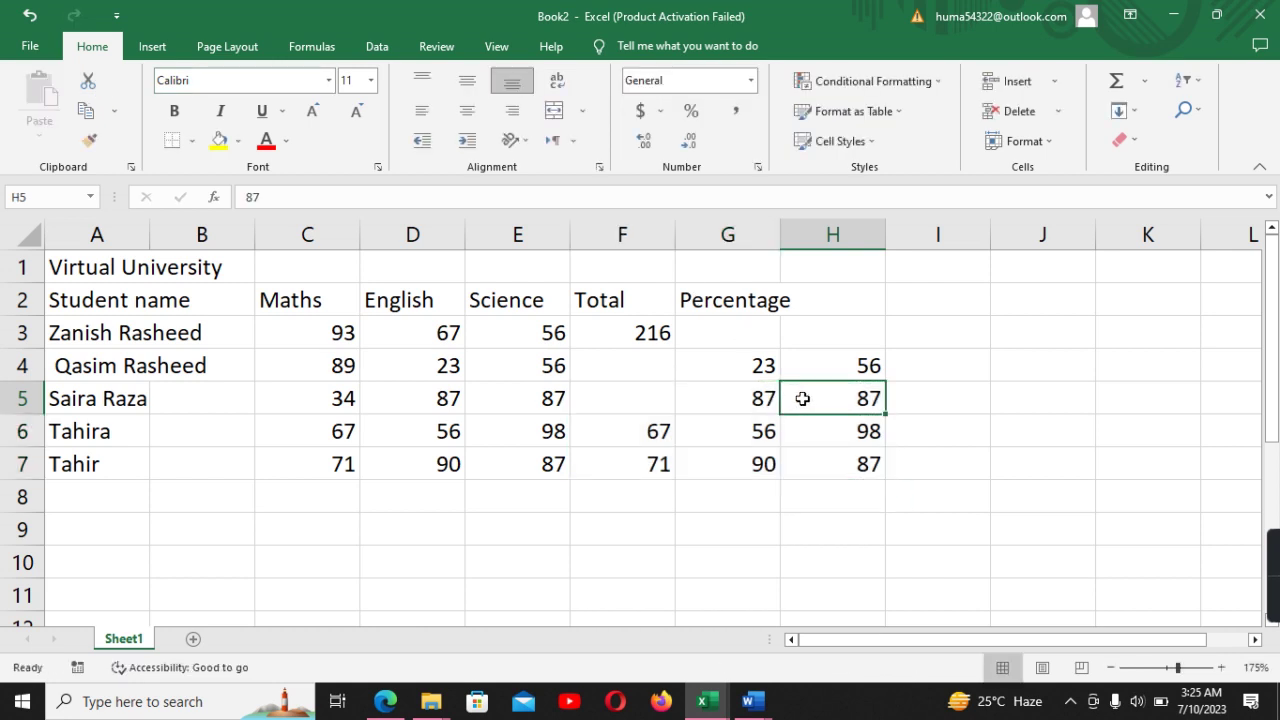
Clear the stray values 56, 87, 98 and 87 from H4:H7
{"action": "left_click", "coordinate": [847, 363]}
{"action": "key", "text": "BackSpace"}
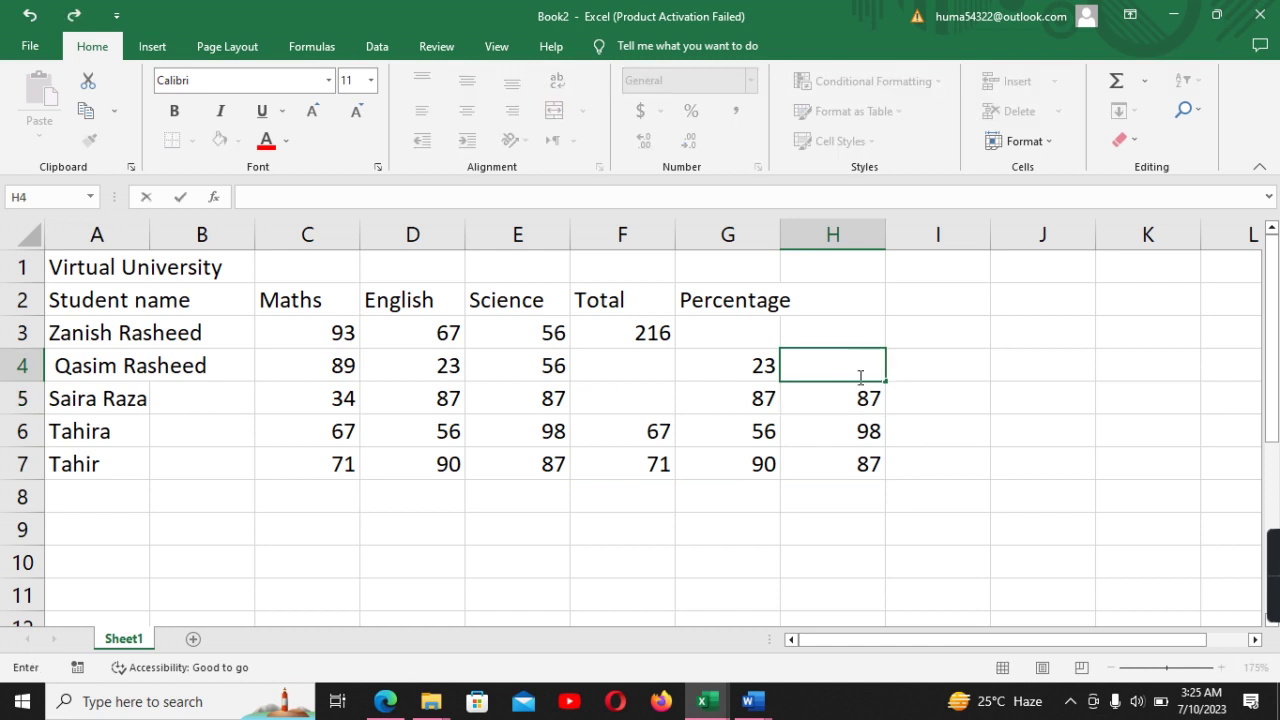
{"action": "left_click", "coordinate": [857, 398]}
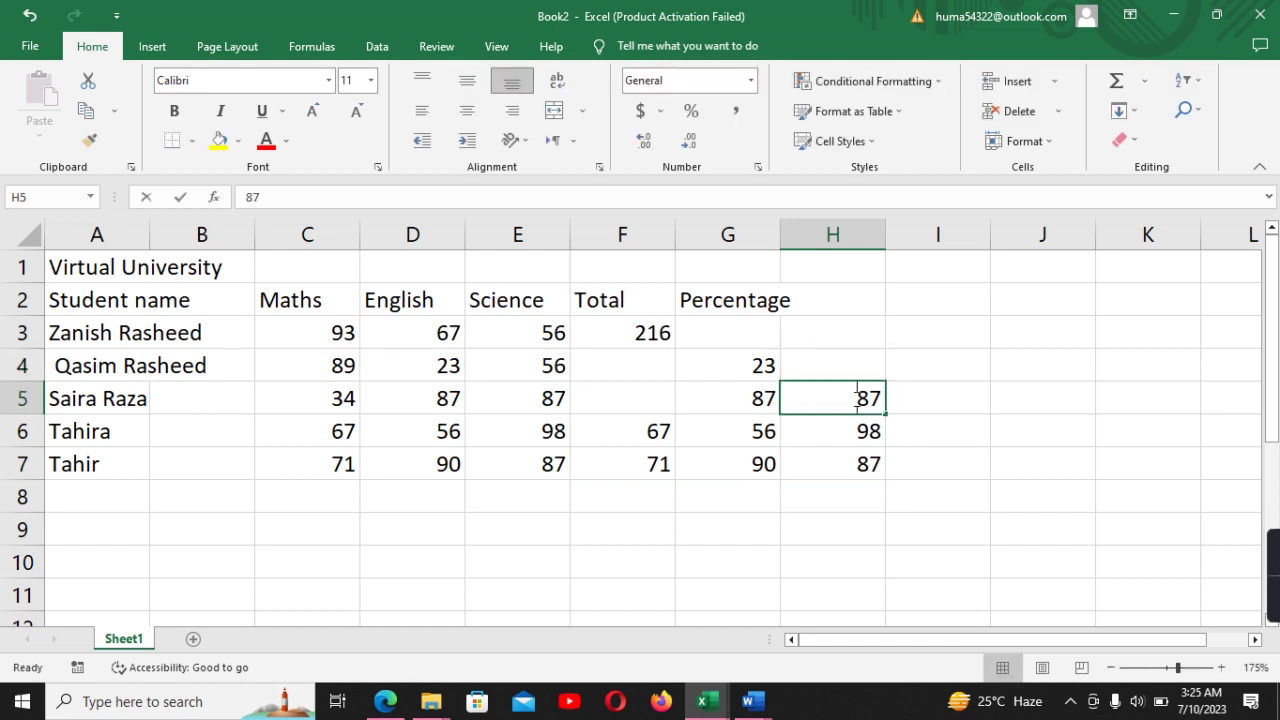
{"action": "key", "text": "BackSpace"}
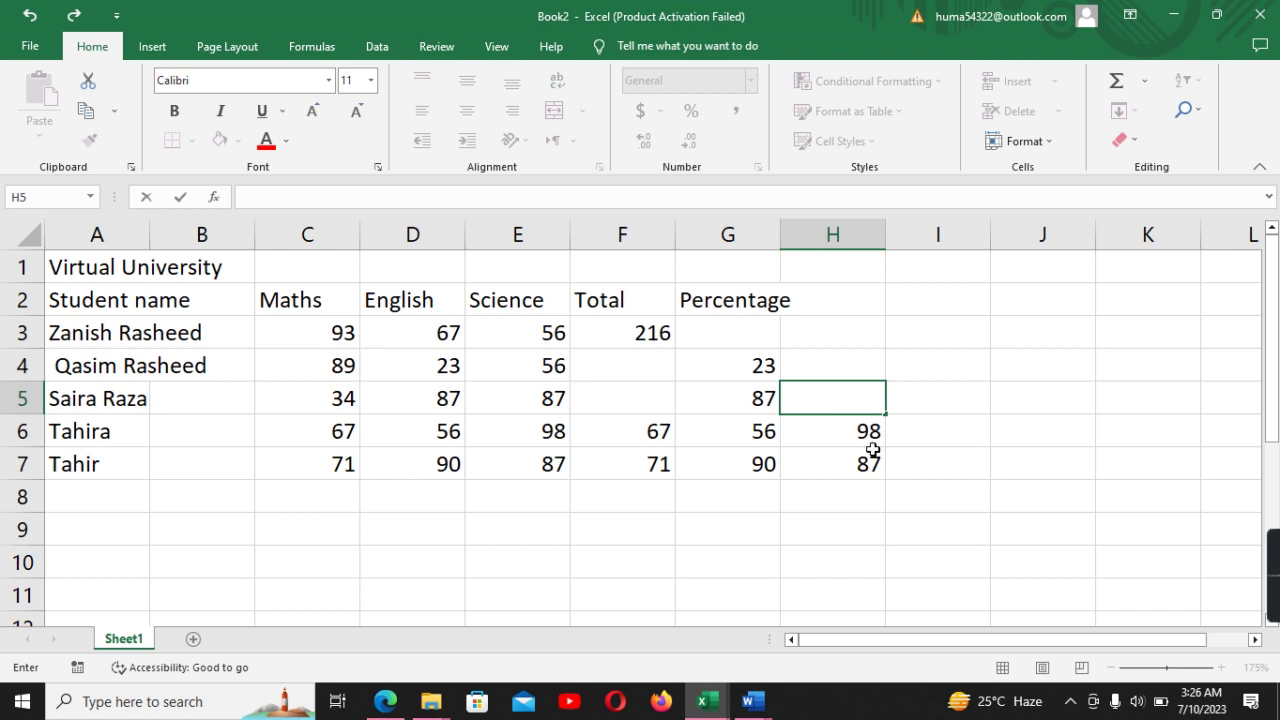
{"action": "left_click", "coordinate": [870, 436]}
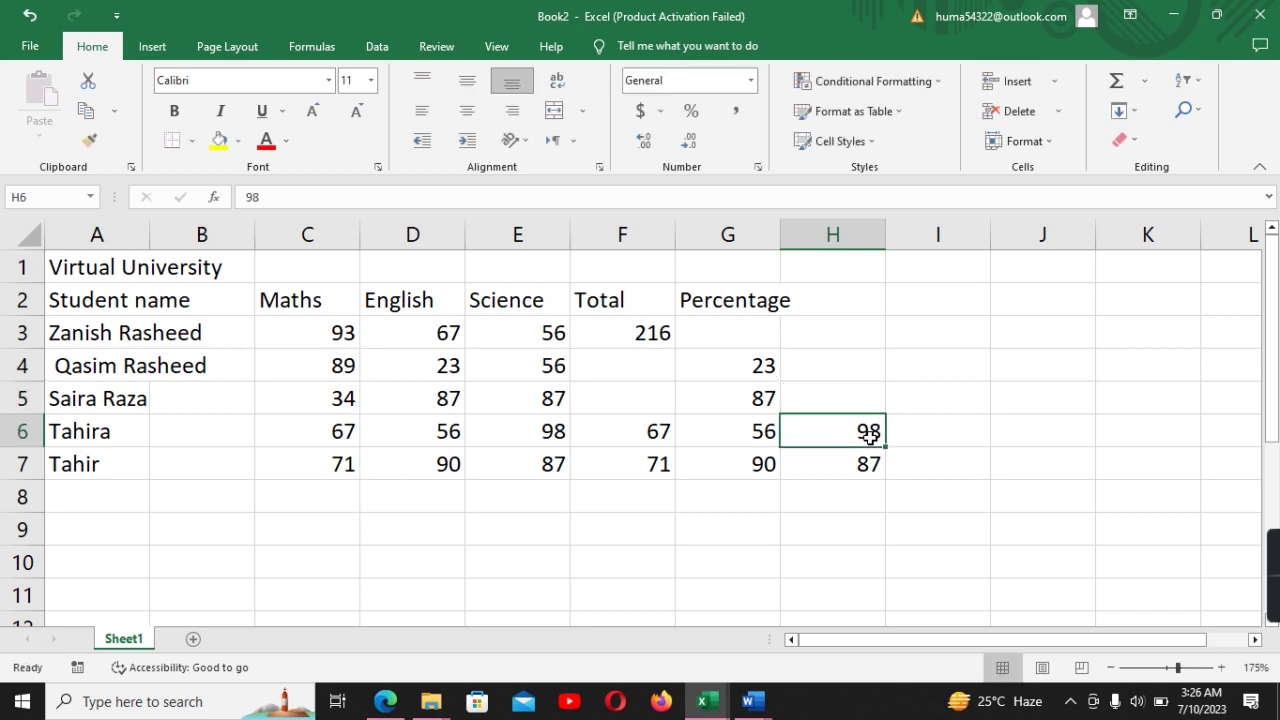
{"action": "key", "text": "BackSpace"}
{"action": "left_click", "coordinate": [861, 460]}
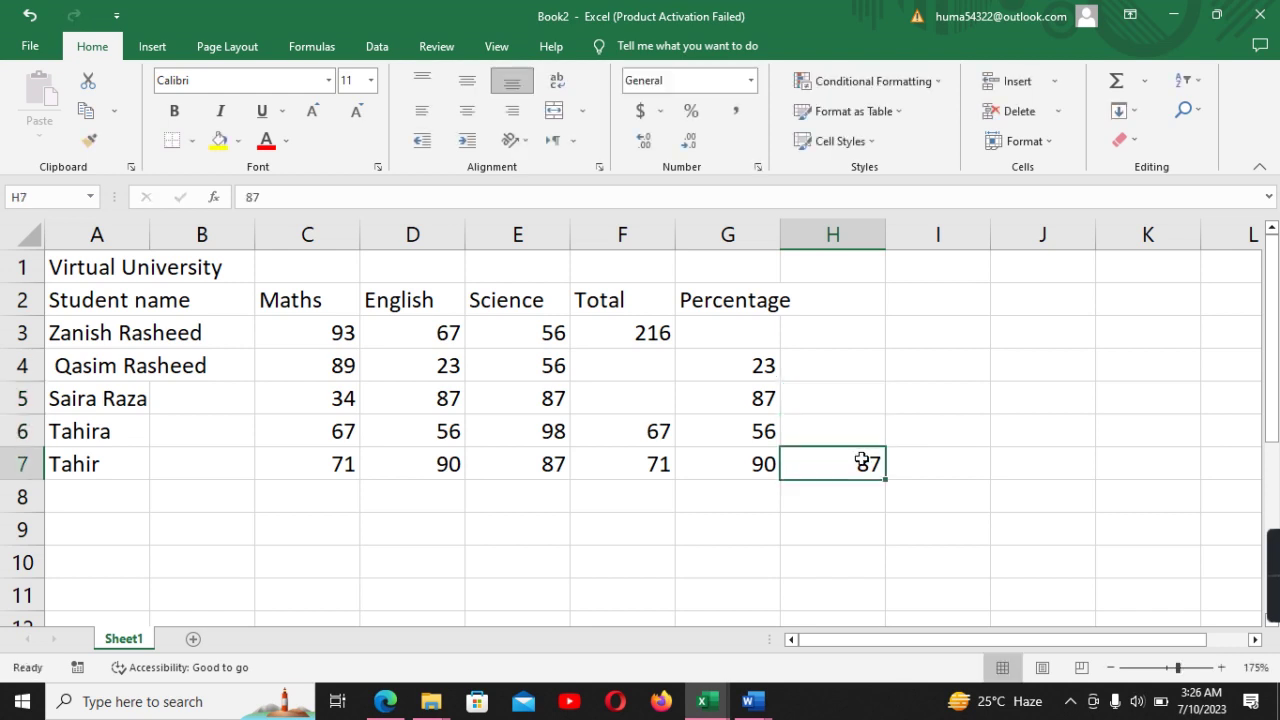
{"action": "key", "text": "BackSpace"}
Clear the stray values 23, 87, 56, 90 from G4:G7 and 67, 71 from F6:F7
{"action": "left_click", "coordinate": [740, 365]}
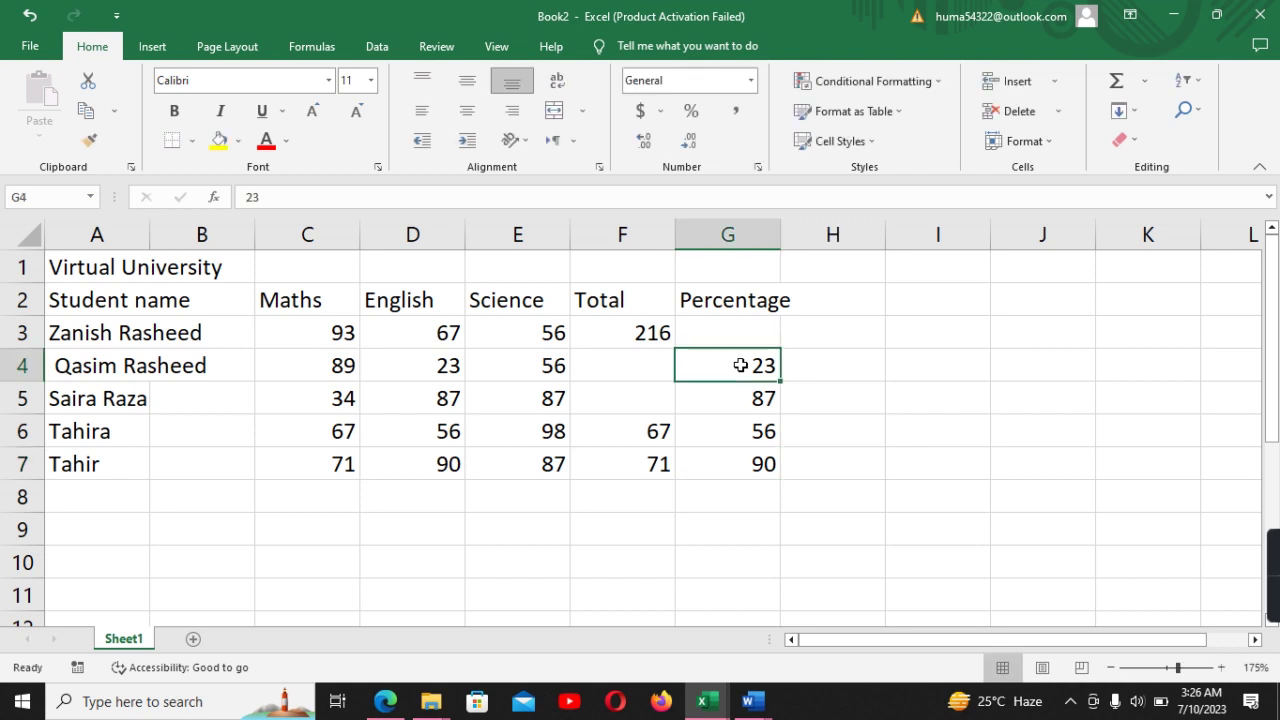
{"action": "key", "text": "BackSpace"}
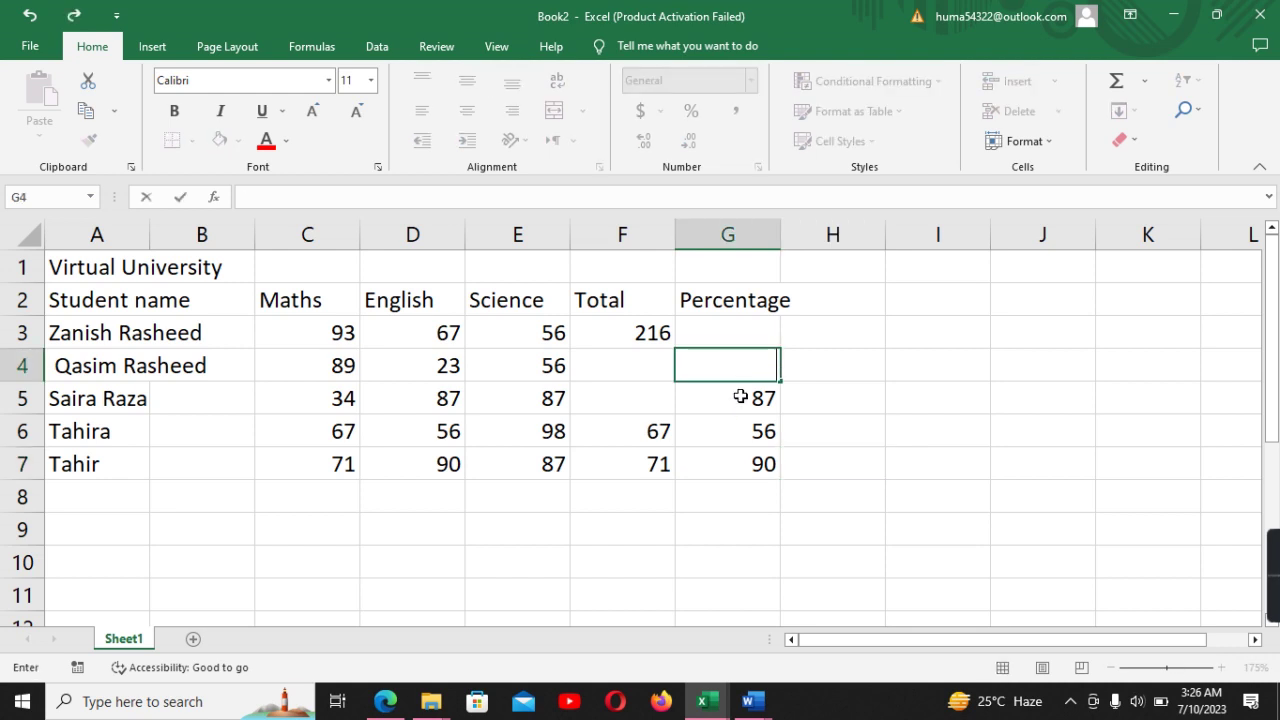
{"action": "left_click", "coordinate": [740, 397]}
{"action": "key", "text": "BackSpace"}
{"action": "left_click", "coordinate": [758, 433]}
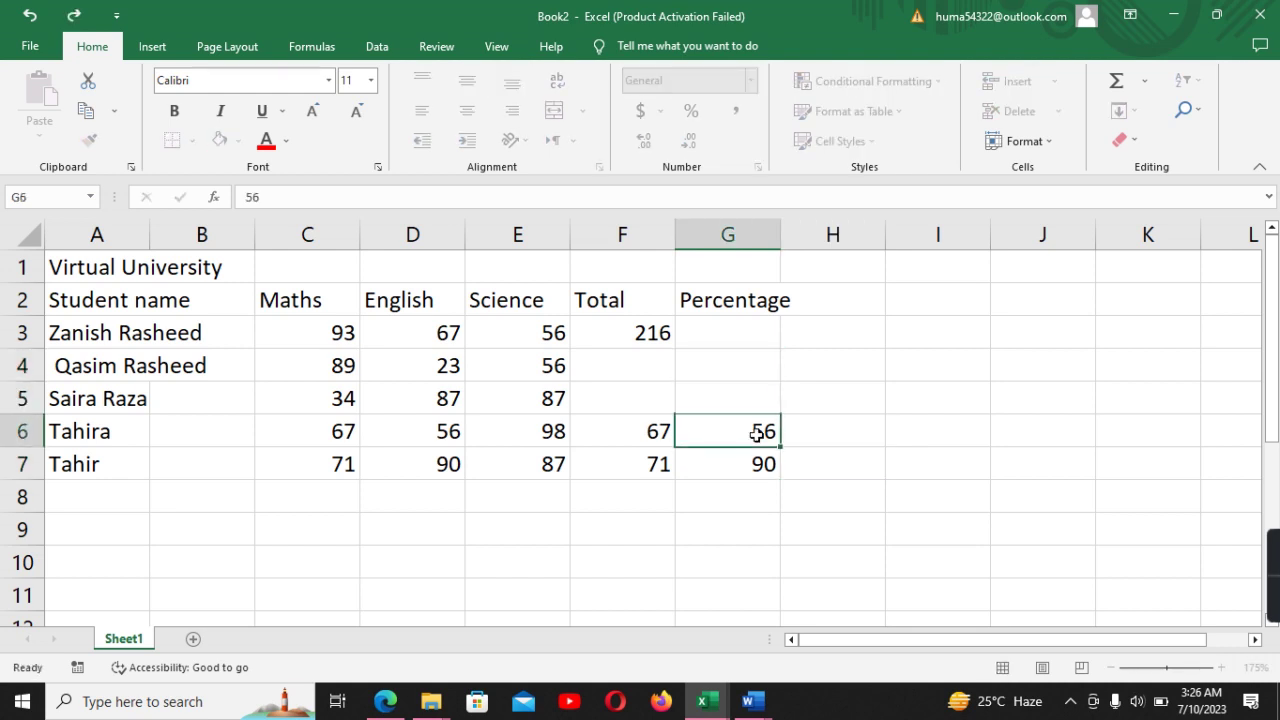
{"action": "key", "text": "BackSpace"}
{"action": "left_click", "coordinate": [762, 464]}
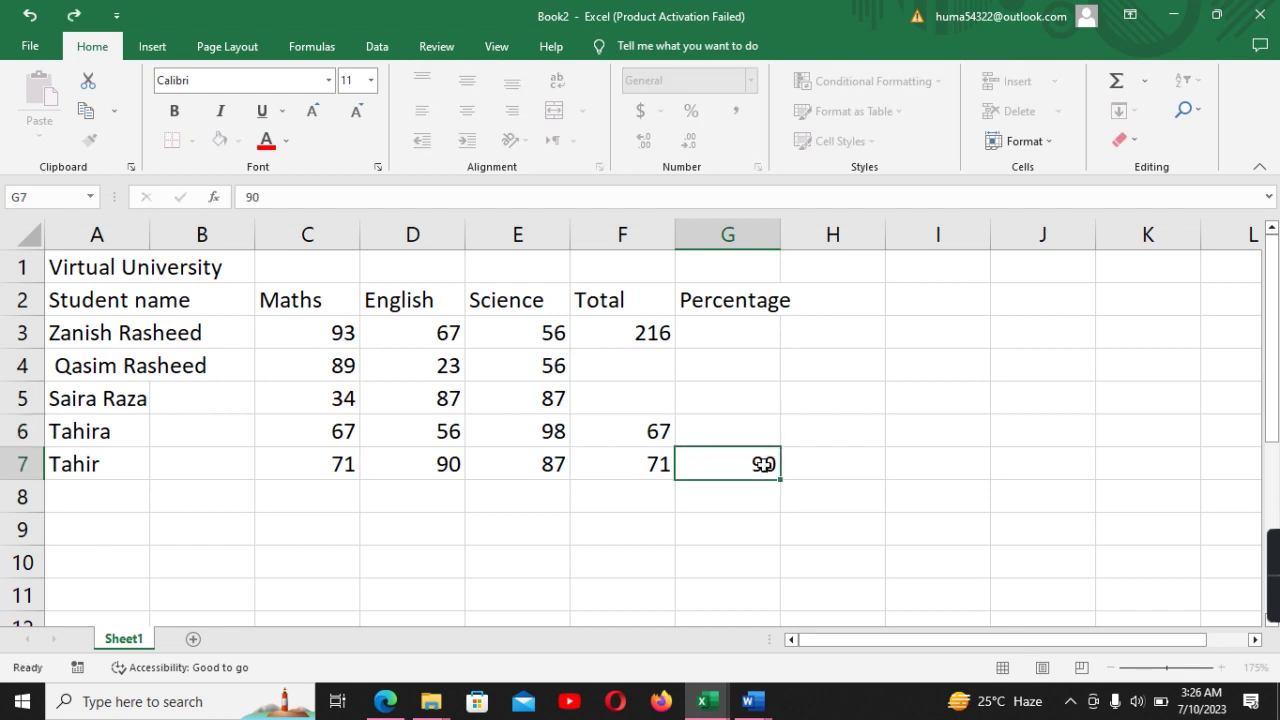
{"action": "key", "text": "BackSpace"}
{"action": "left_click", "coordinate": [645, 427]}
{"action": "key", "text": "BackSpace"}
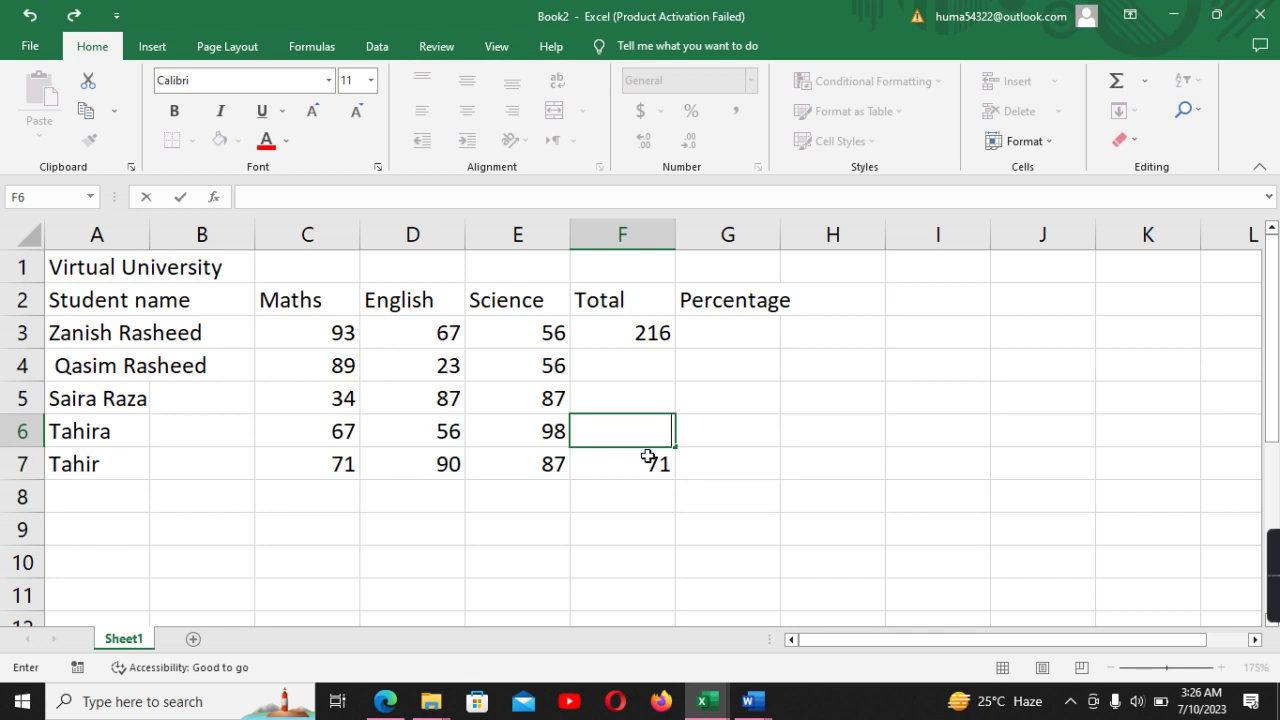
{"action": "left_click", "coordinate": [650, 456]}
{"action": "key", "text": "BackSpace"}
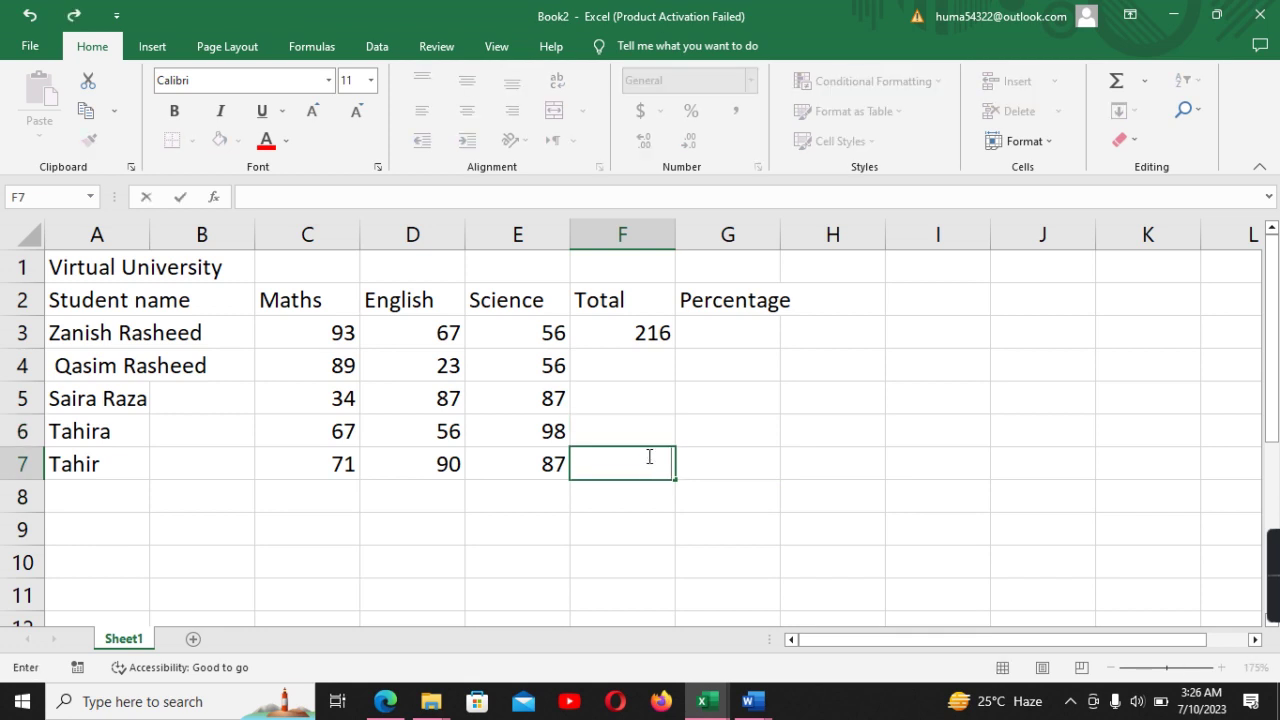
Change the first student's English mark in D3 to 76
{"action": "left_click", "coordinate": [619, 355]}
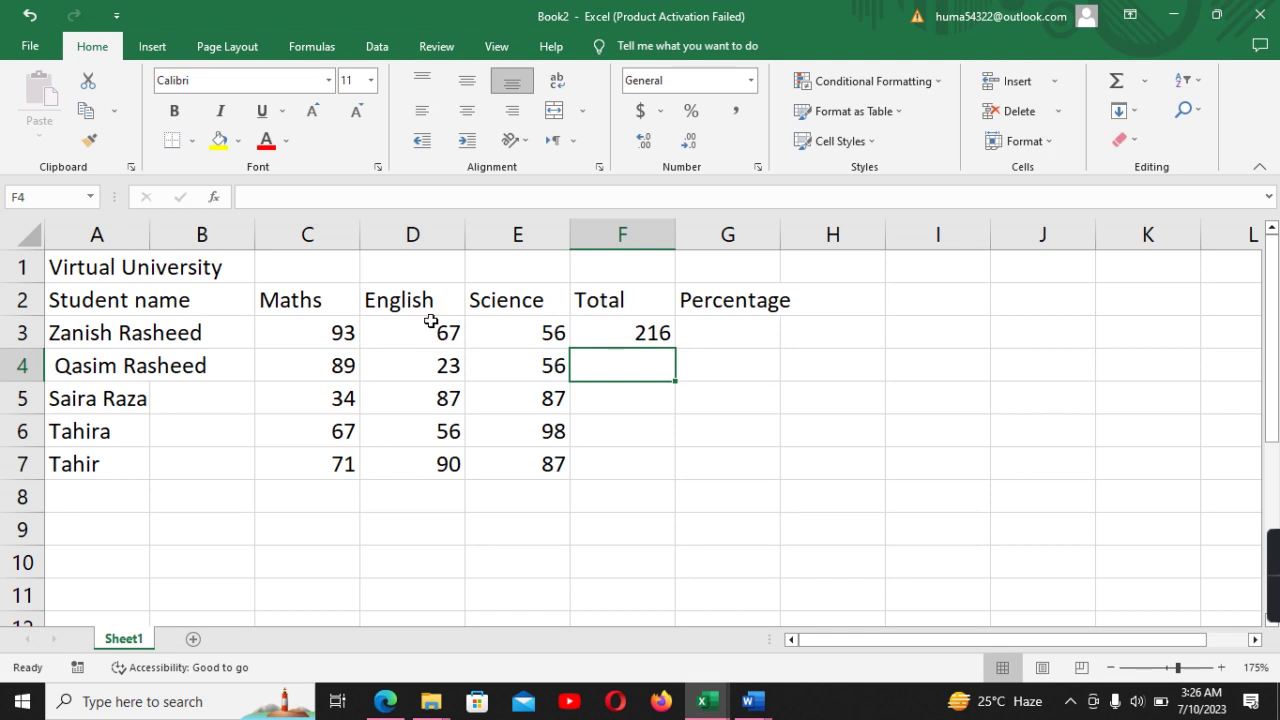
{"action": "left_click", "coordinate": [401, 335]}
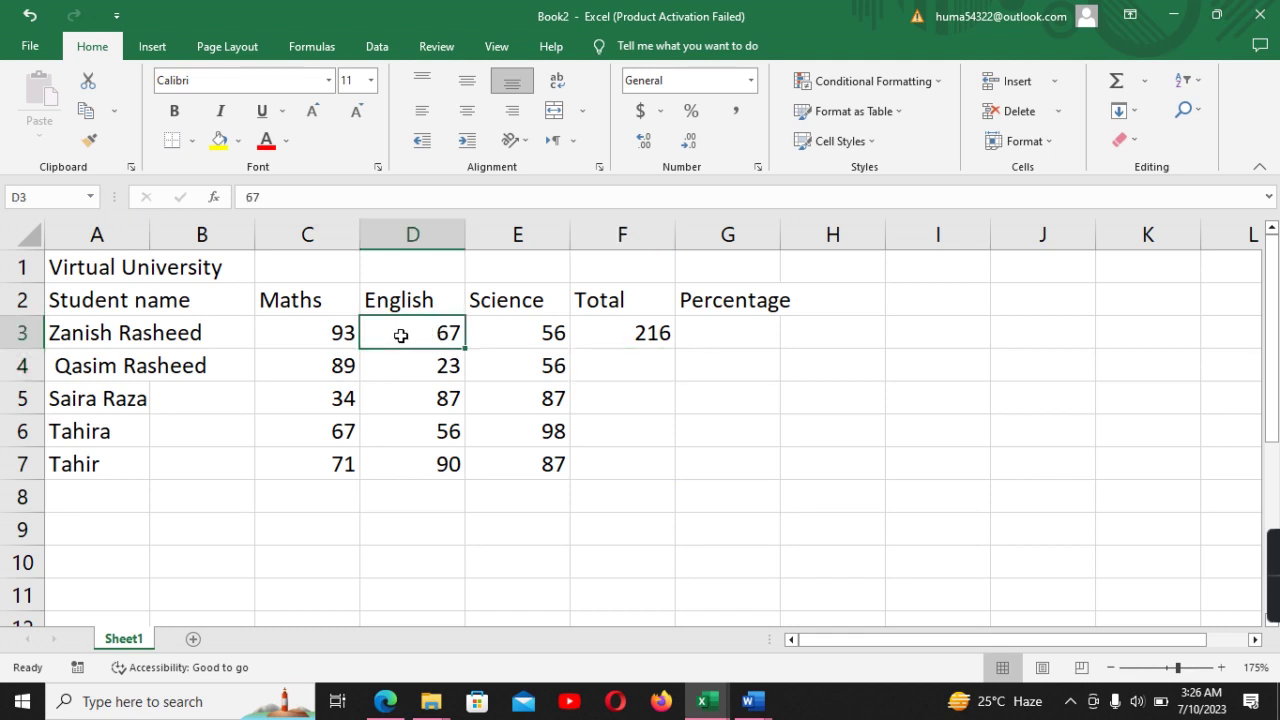
{"action": "key", "text": "BackSpace"}
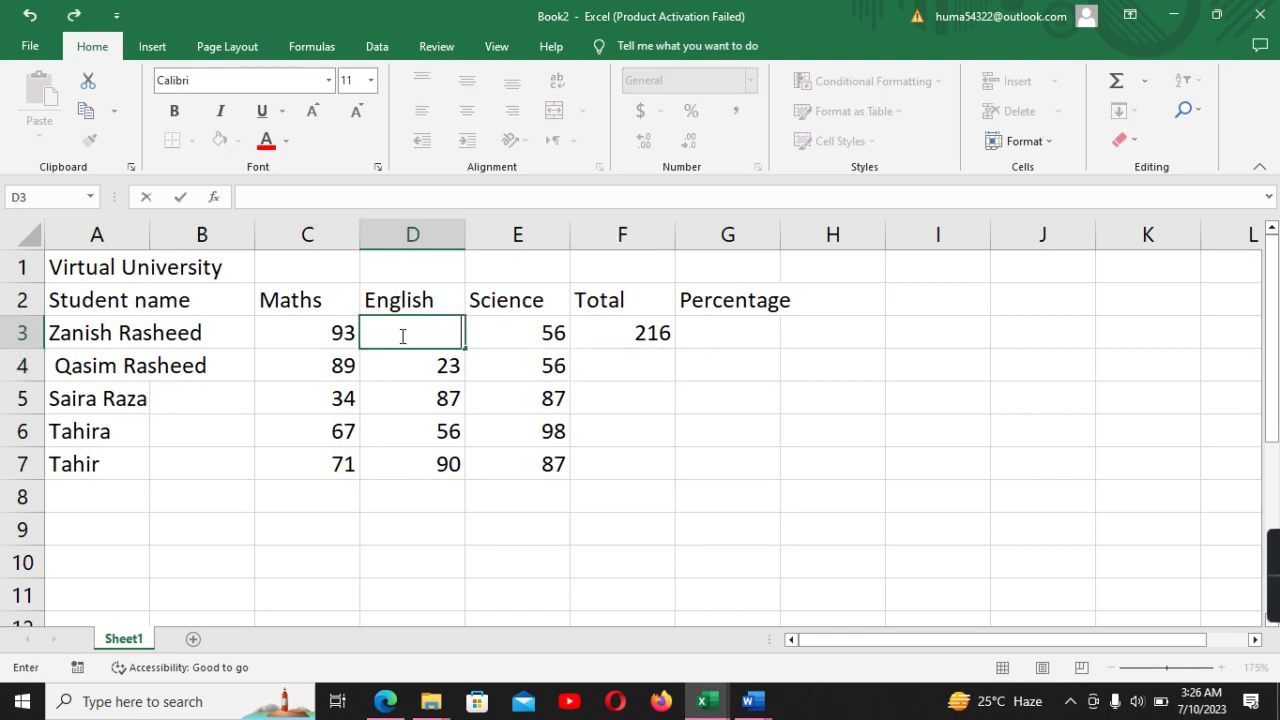
{"action": "type", "text": "76"}
{"action": "left_click", "coordinate": [617, 329]}
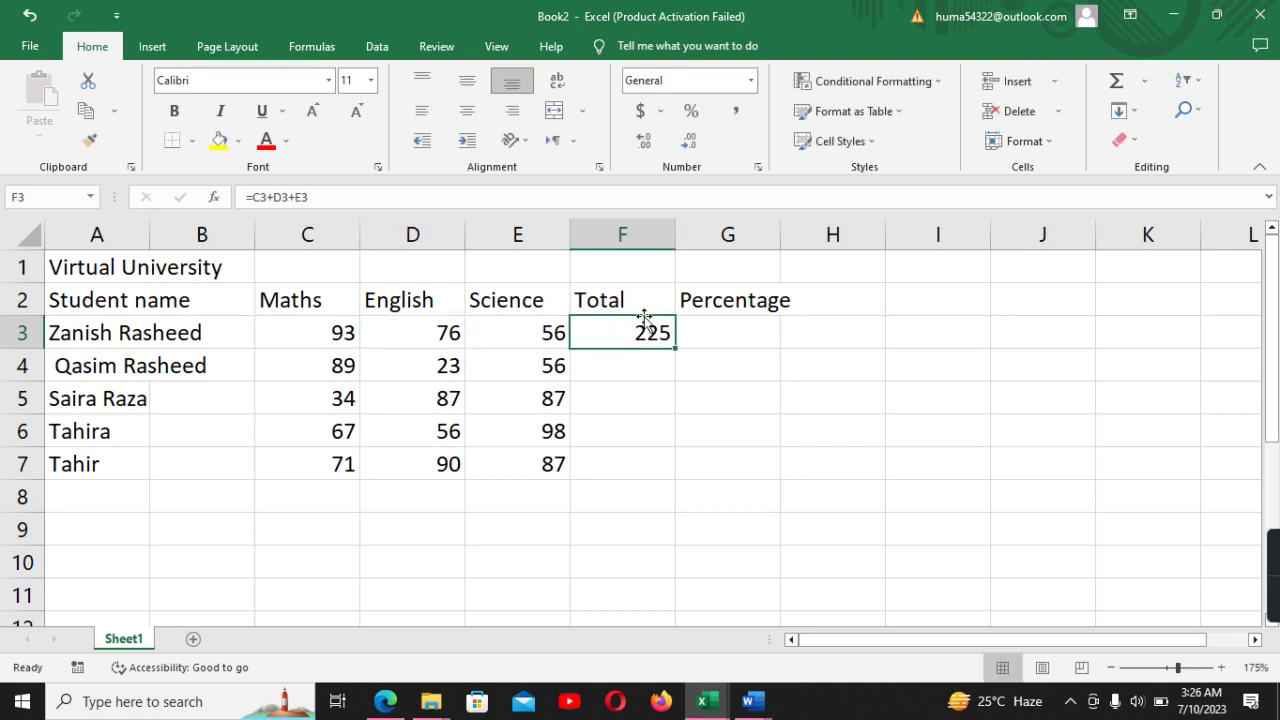
Change the first student's Maths mark in C3 to 78, so the total recalculates
{"action": "left_click", "coordinate": [340, 340]}
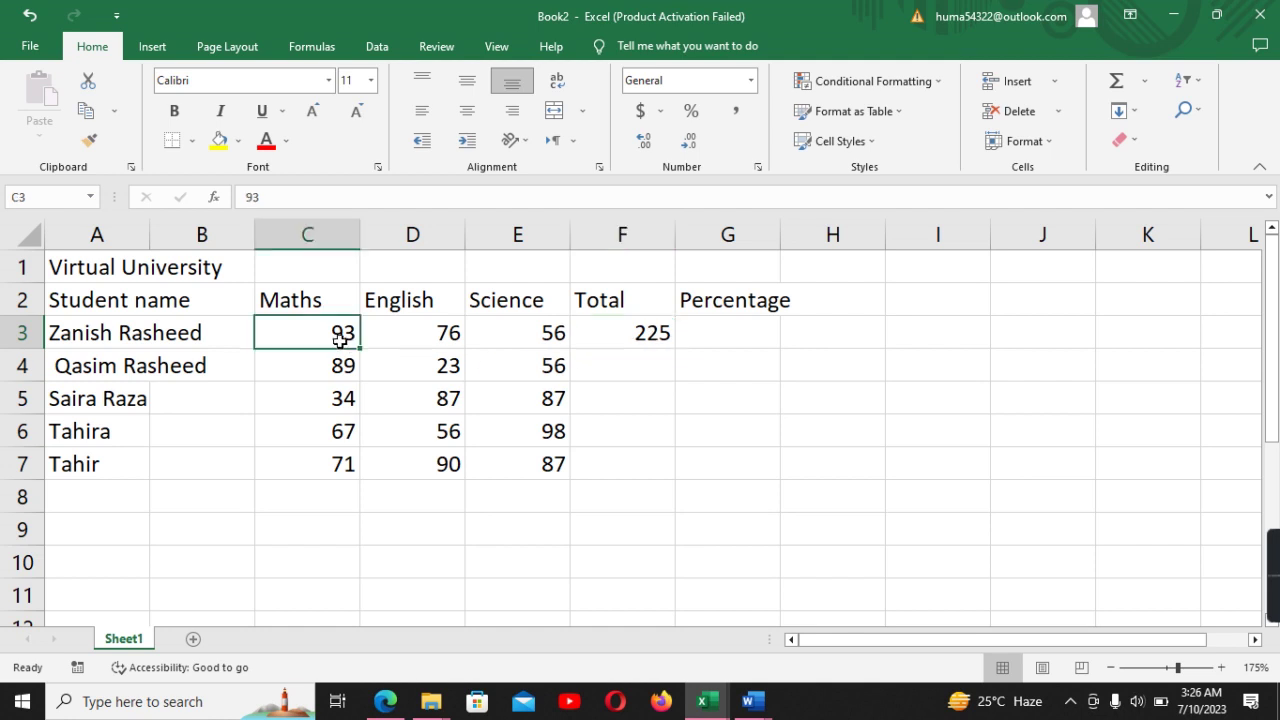
{"action": "key", "text": "BackSpace"}
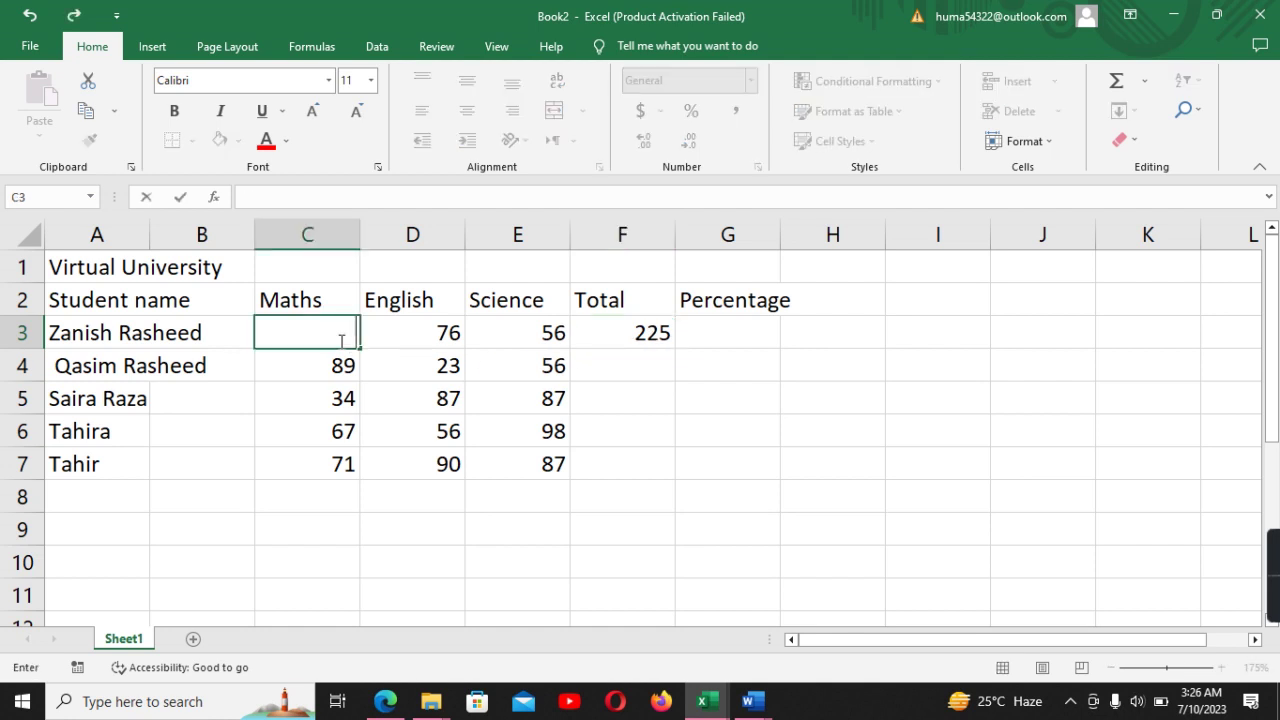
{"action": "type", "text": "78"}
{"action": "left_click", "coordinate": [645, 333]}
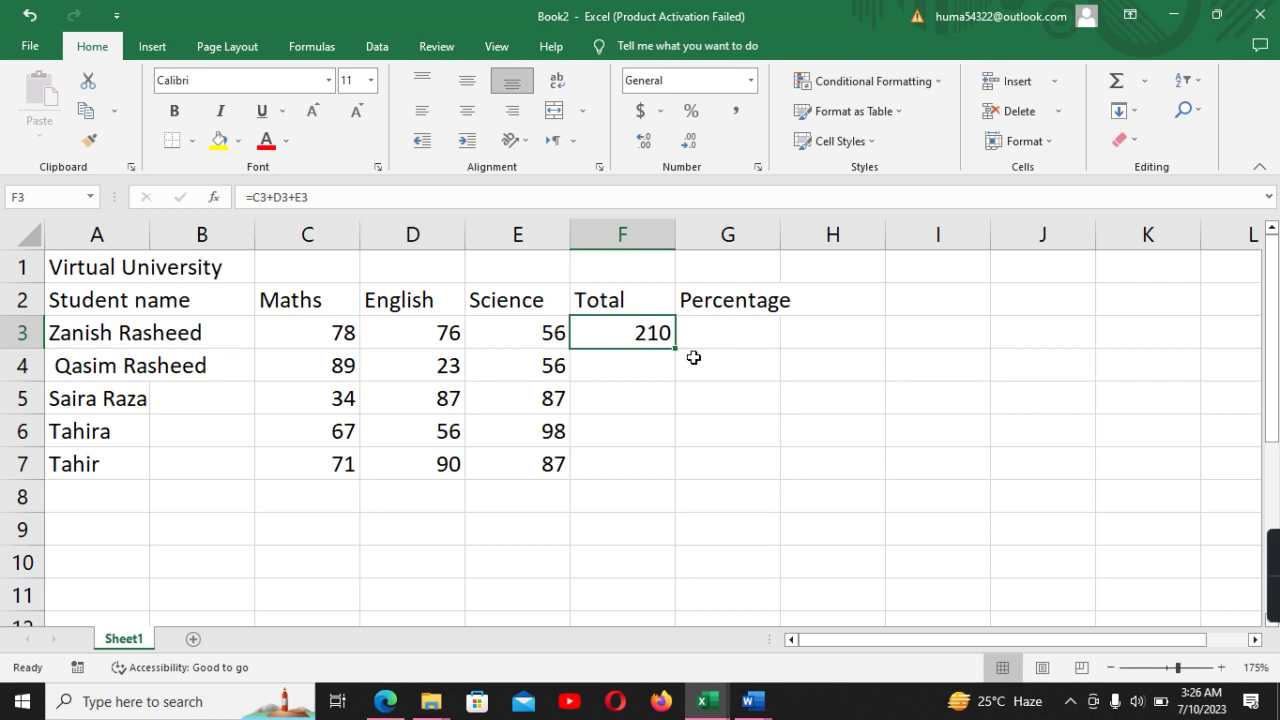
{"action": "left_click", "coordinate": [717, 336]}
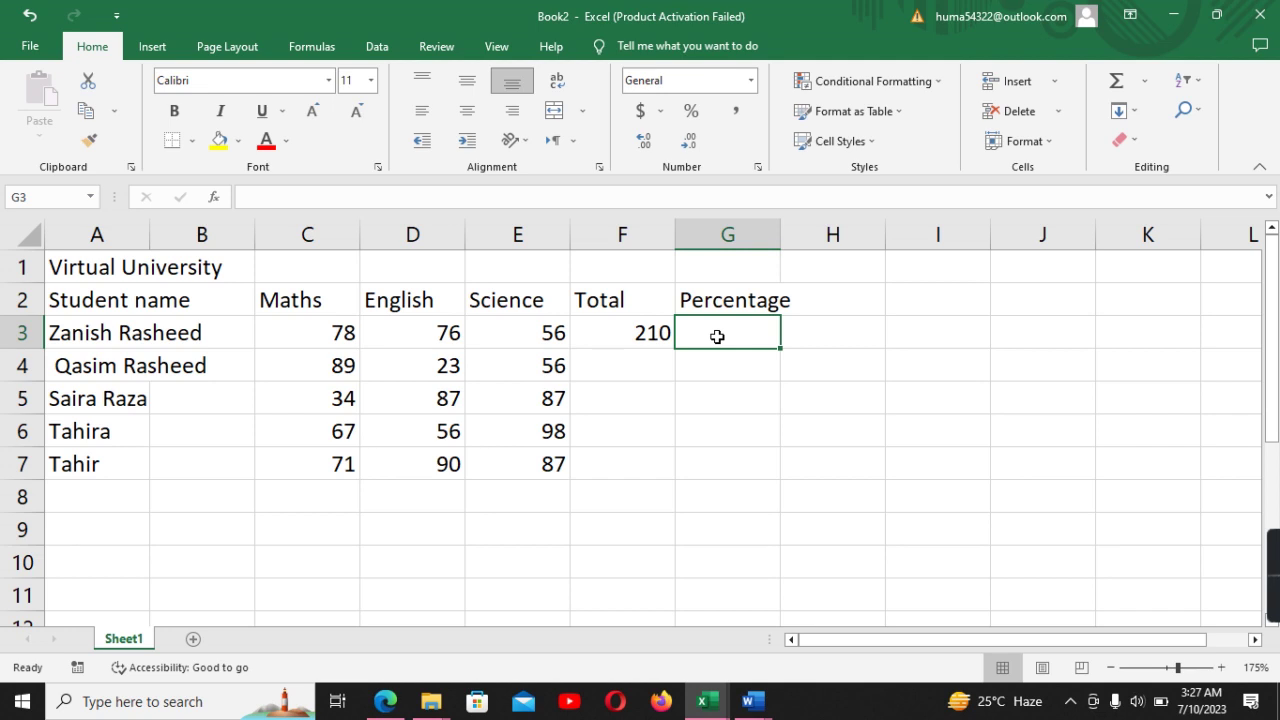
Type the note 'Percentage=obtained marks/total marks*100' into cell H6
{"action": "left_click", "coordinate": [857, 418]}
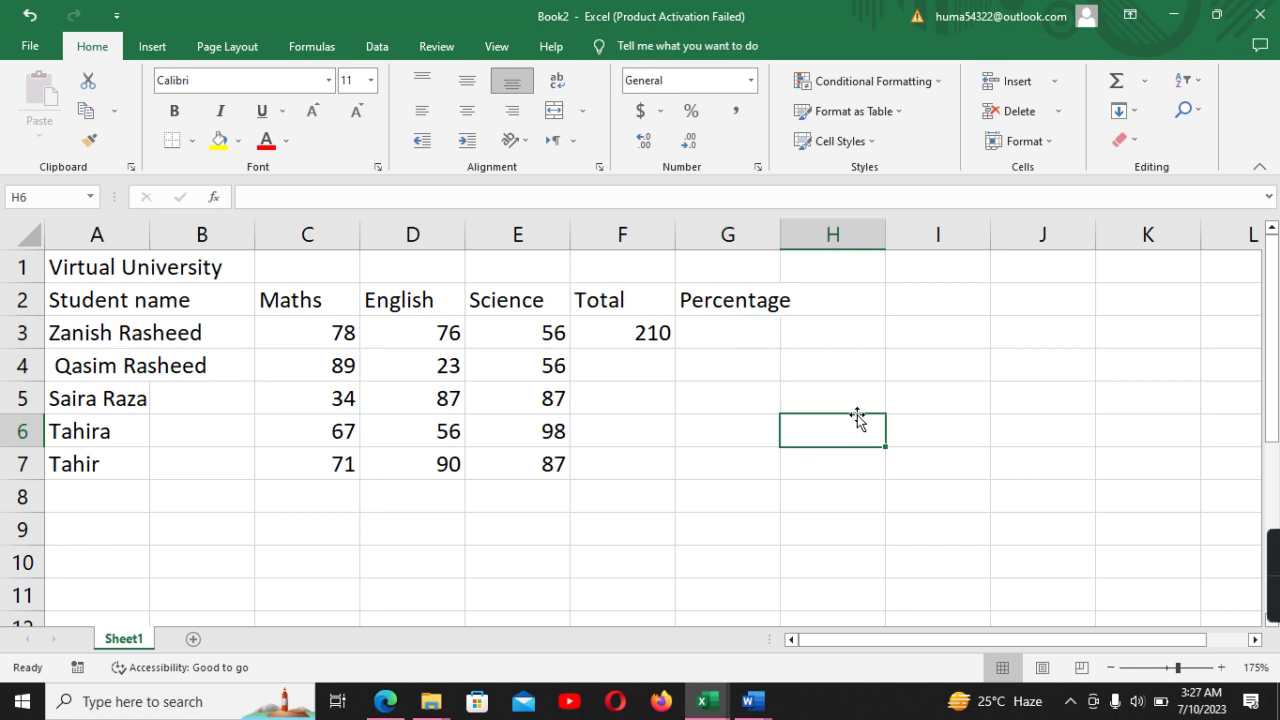
{"action": "type", "text": "Per"}
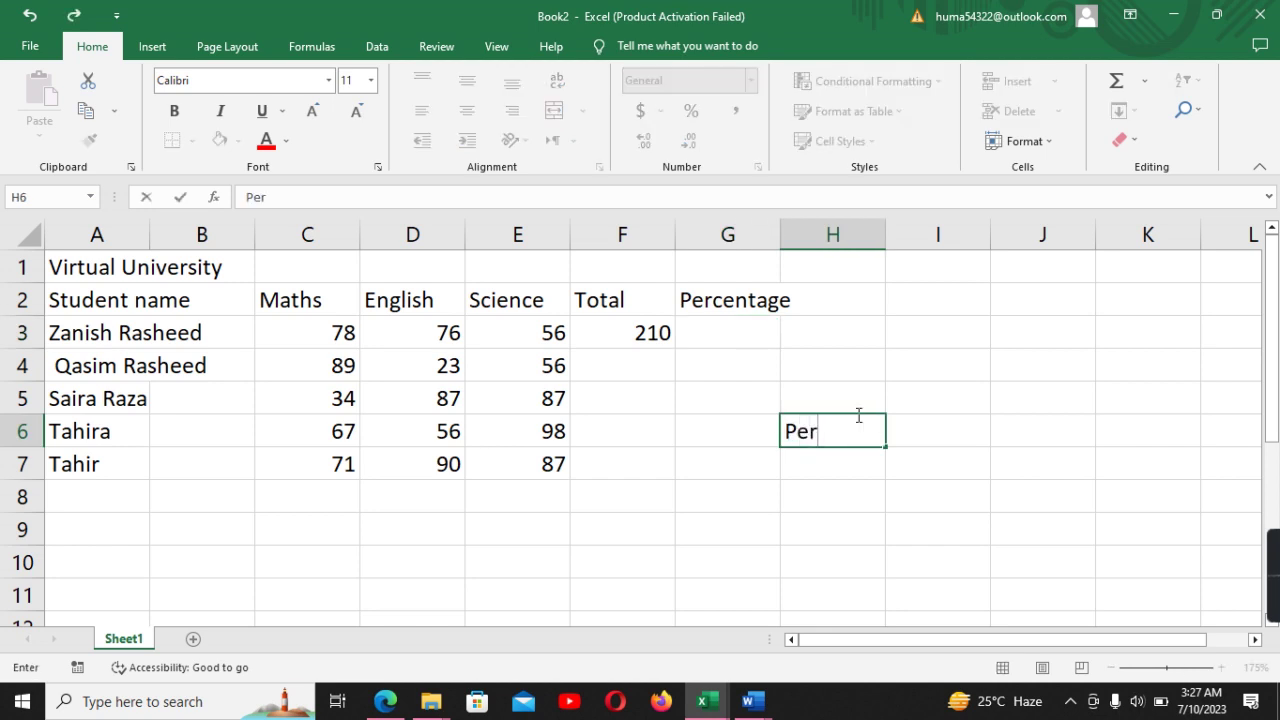
{"action": "type", "text": "centa"}
{"action": "type", "text": "ge"}
{"action": "type", "text": "=ob"}
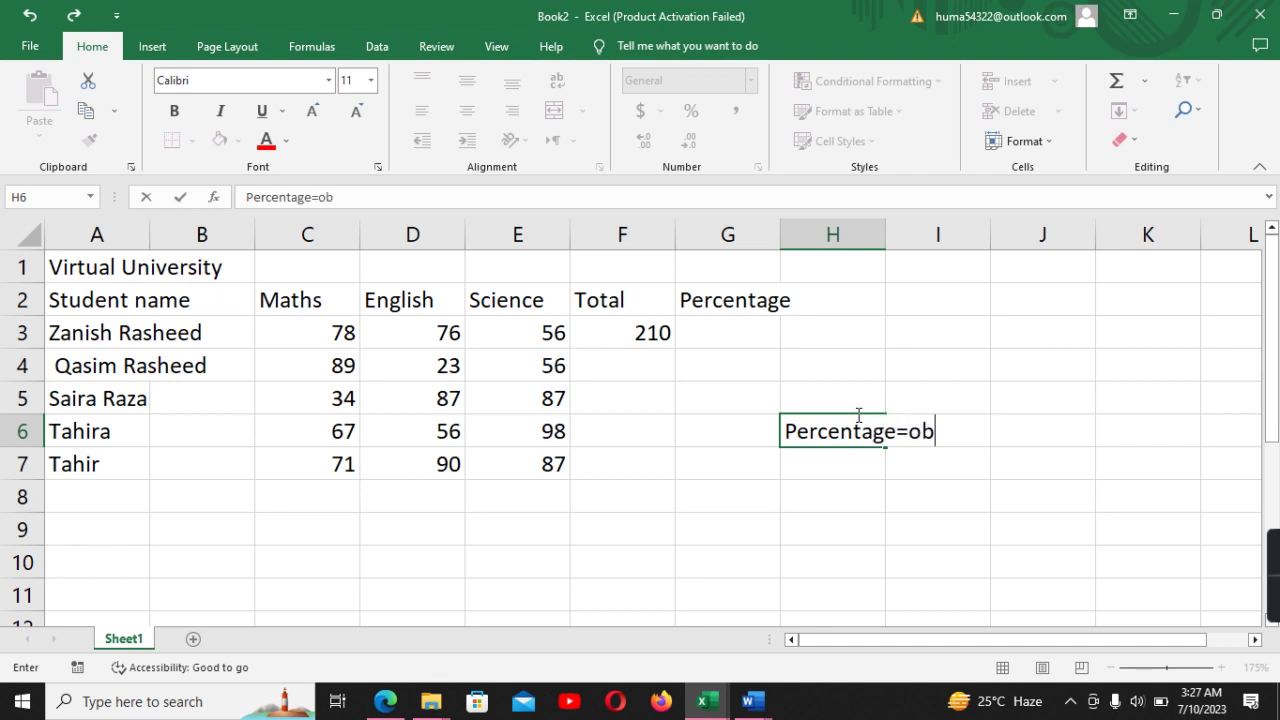
{"action": "type", "text": "ta"}
{"action": "type", "text": "i"}
{"action": "type", "text": "ed"}
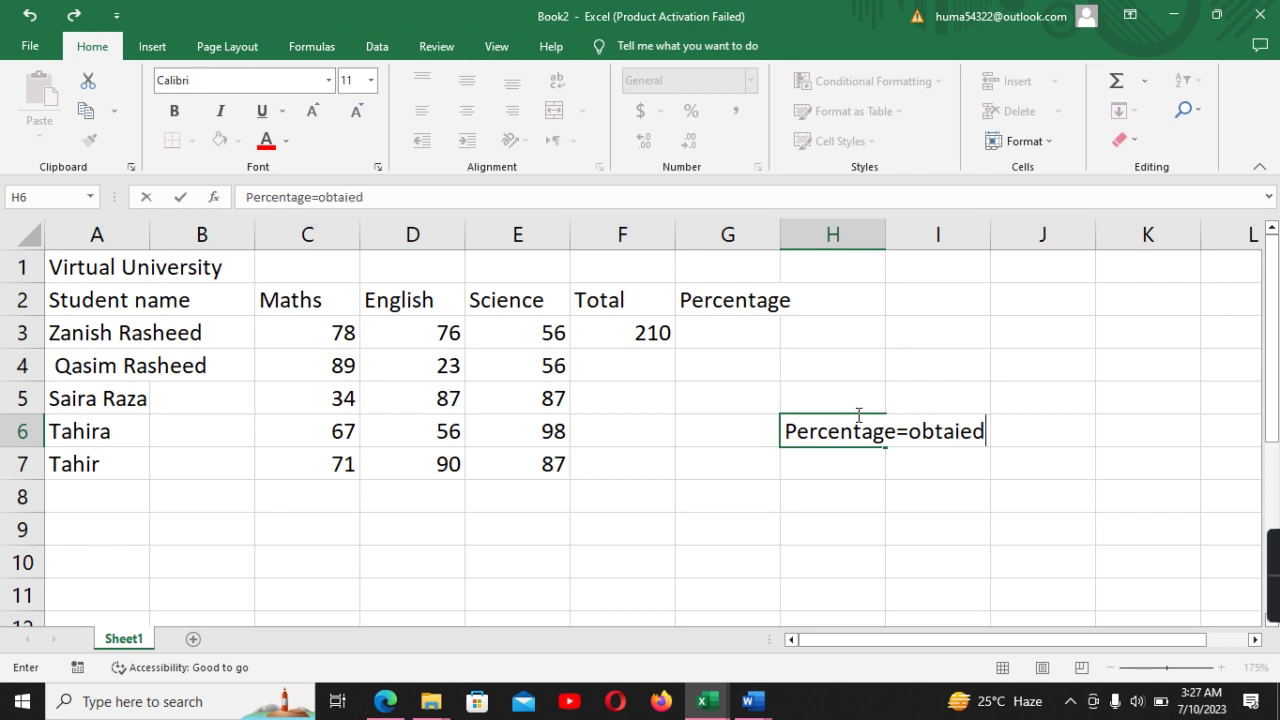
{"action": "key", "text": "BackSpace"}
{"action": "key", "text": "BackSpace"}
{"action": "type", "text": "ned "}
{"action": "type", "text": "marks"}
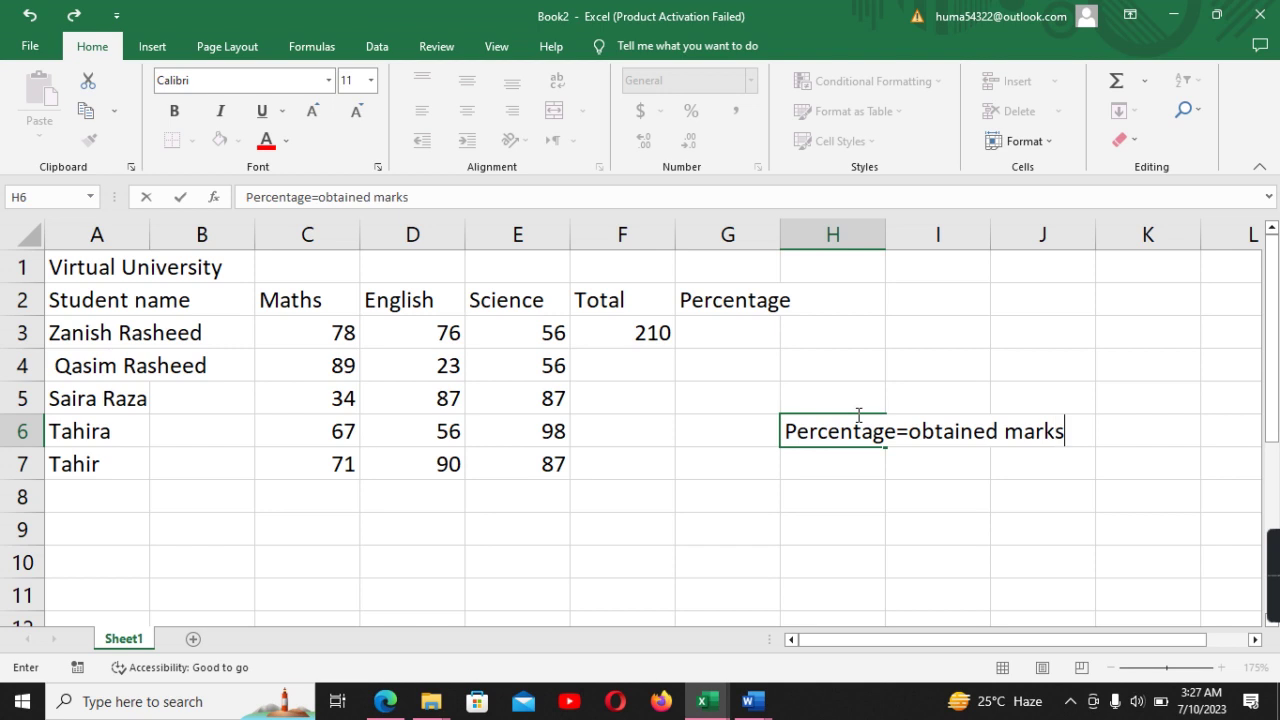
{"action": "type", "text": "/"}
{"action": "type", "text": "to"}
{"action": "type", "text": "tal m"}
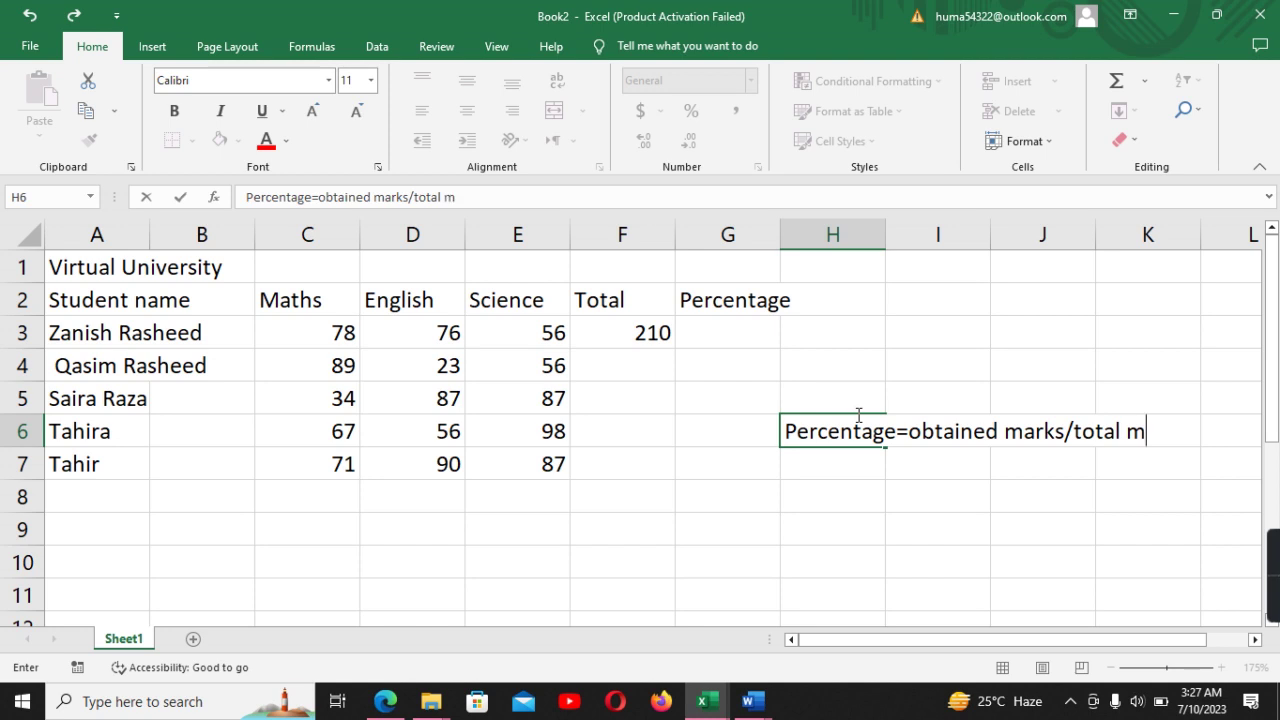
{"action": "type", "text": "arks"}
{"action": "type", "text": "*1"}
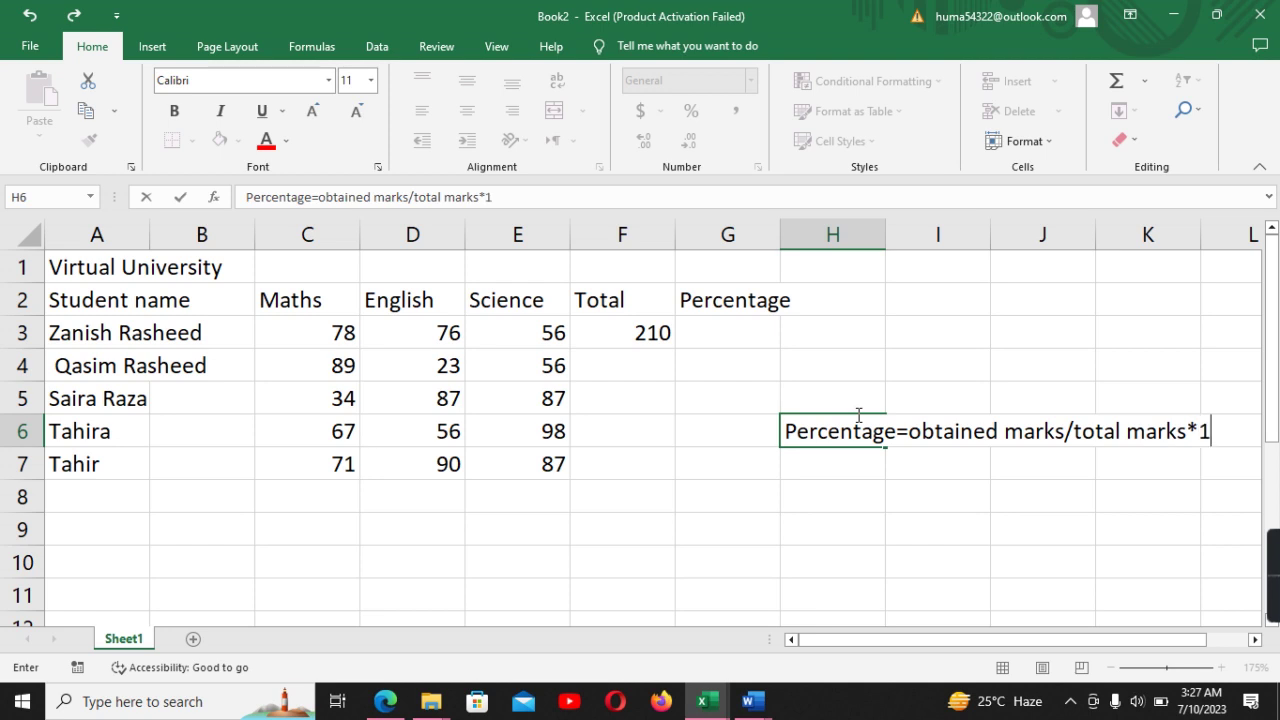
{"action": "type", "text": "00"}
{"action": "left_click", "coordinate": [745, 335]}
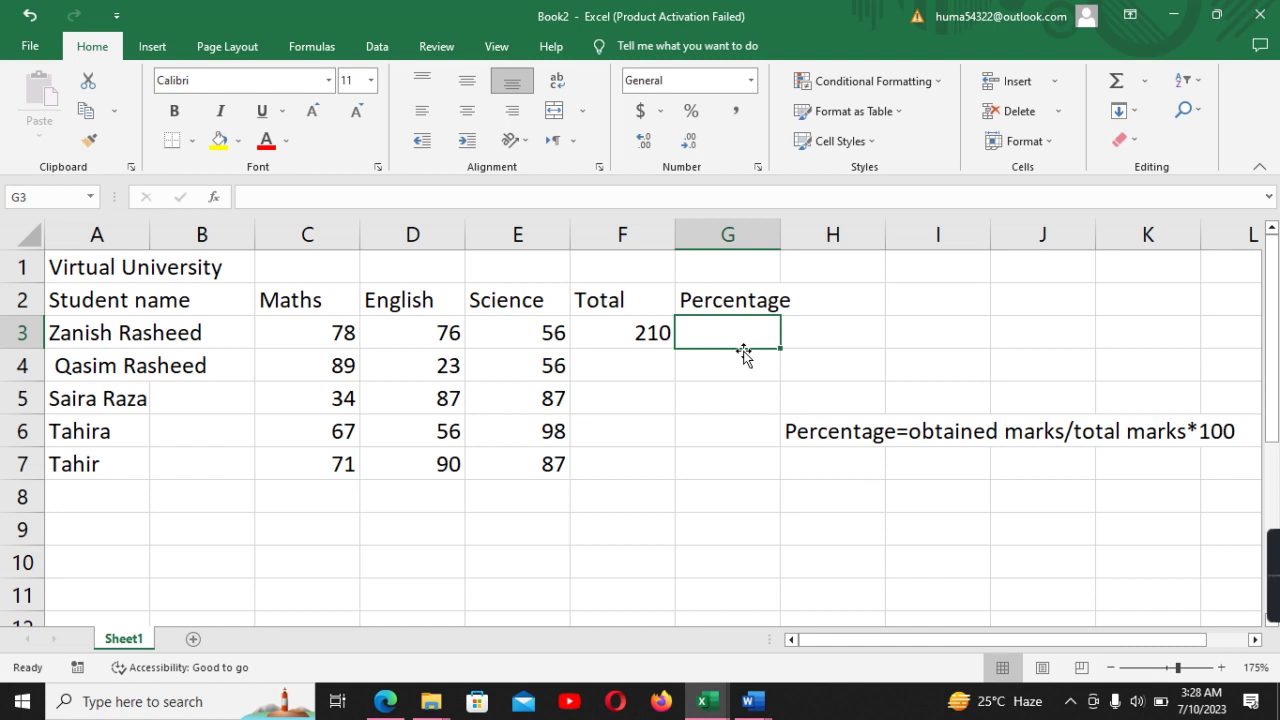
Enter =F3/300*100 in G3, giving the first student's percentage of 70
{"action": "type", "text": "="}
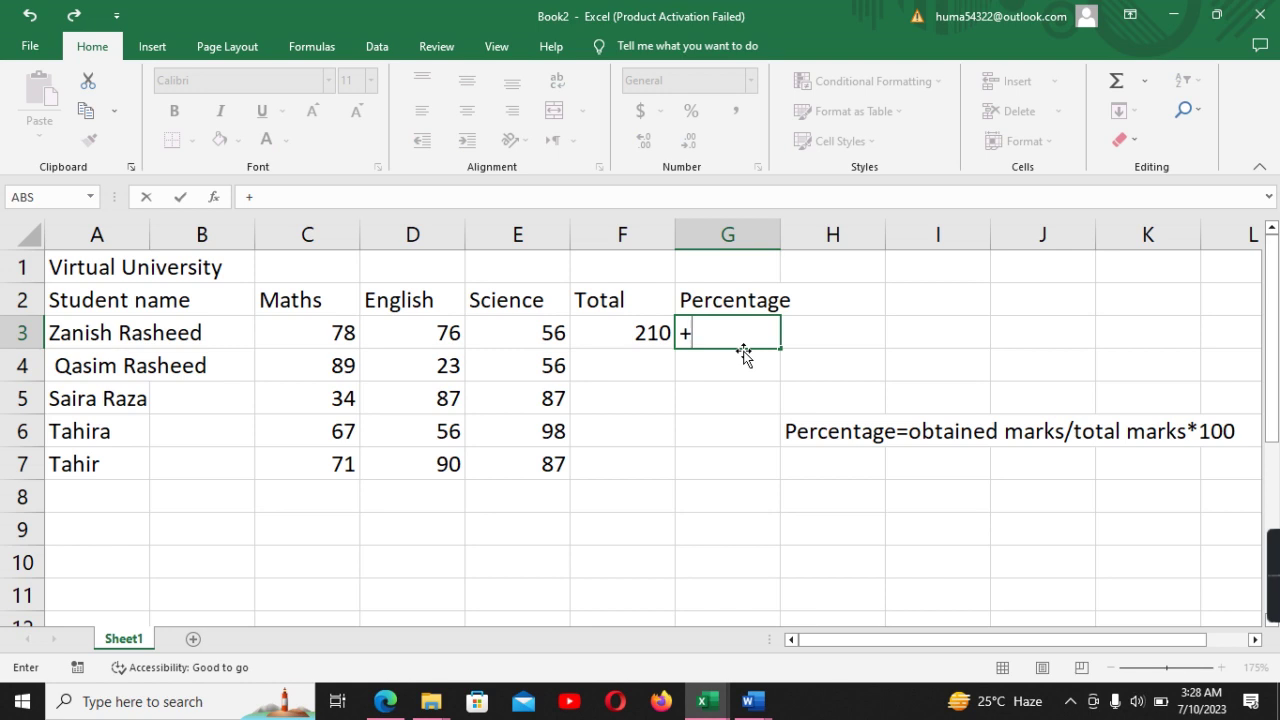
{"action": "key", "text": "BackSpace"}
{"action": "type", "text": "="}
{"action": "type", "text": "G"}
{"action": "key", "text": "BackSpace"}
{"action": "type", "text": "F3"}
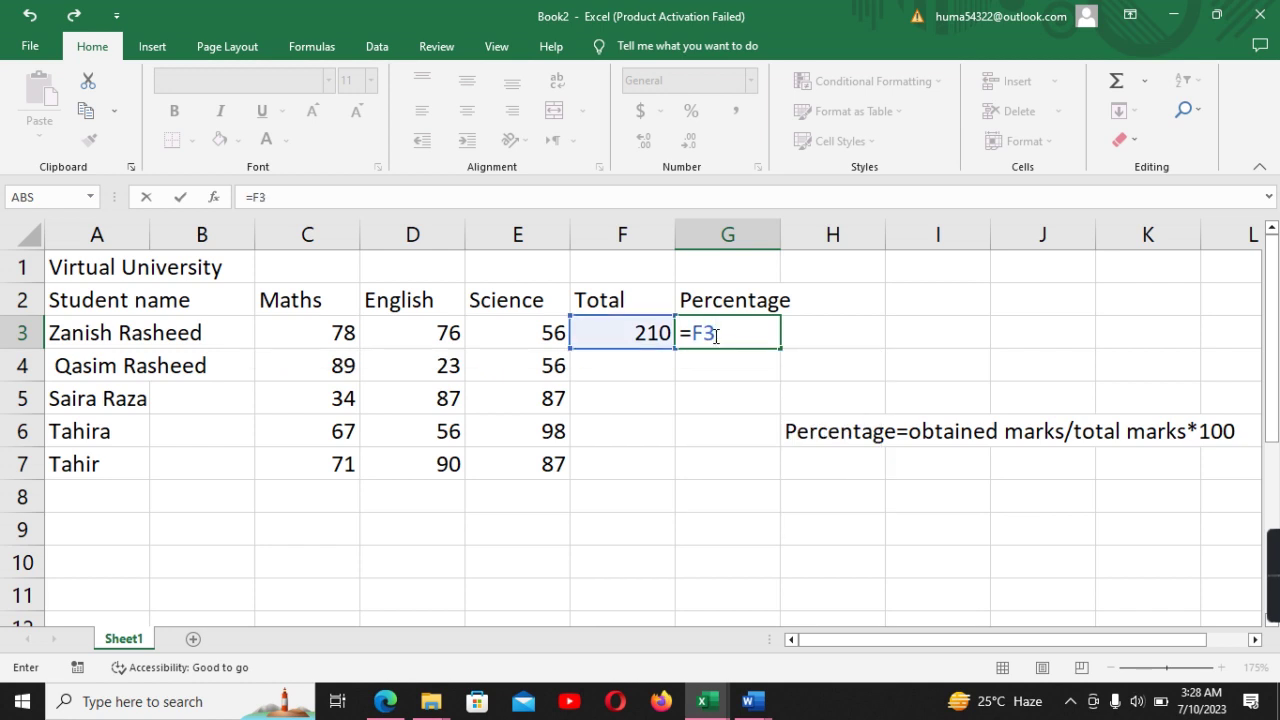
{"action": "type", "text": "/"}
{"action": "type", "text": "30"}
{"action": "type", "text": "0"}
{"action": "type", "text": "*"}
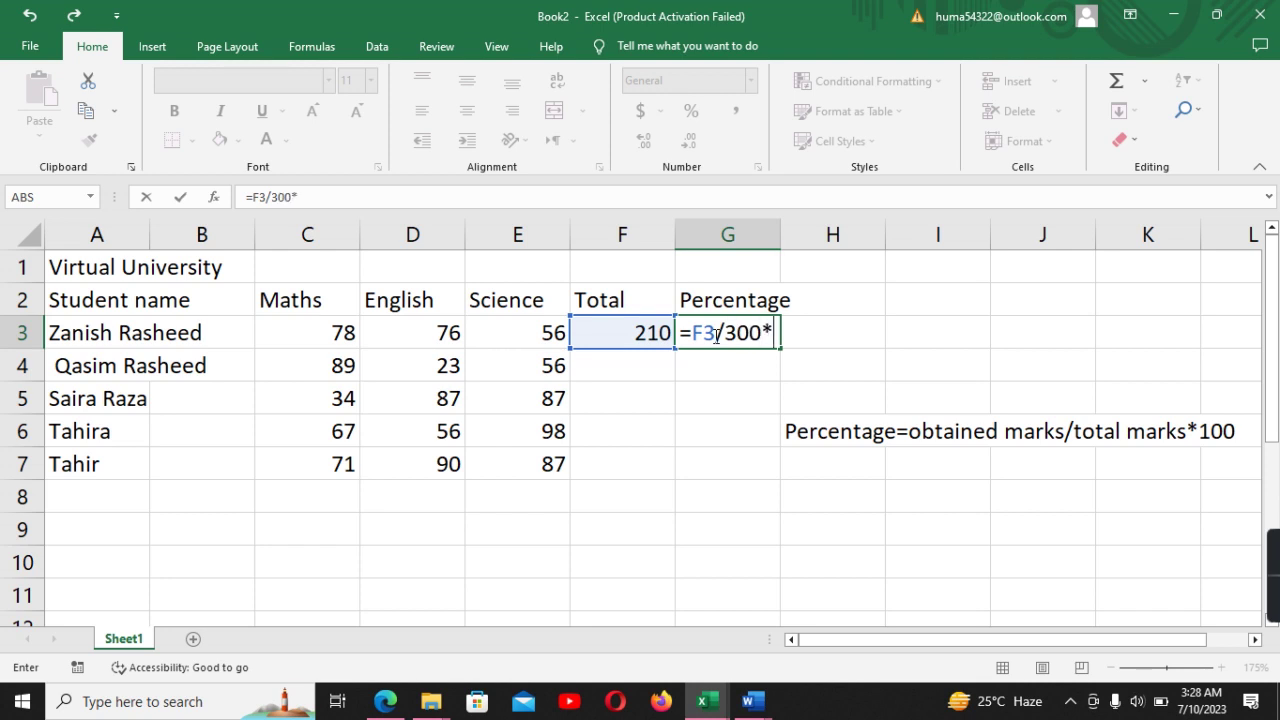
{"action": "type", "text": "100"}
{"action": "key", "text": "Return"}
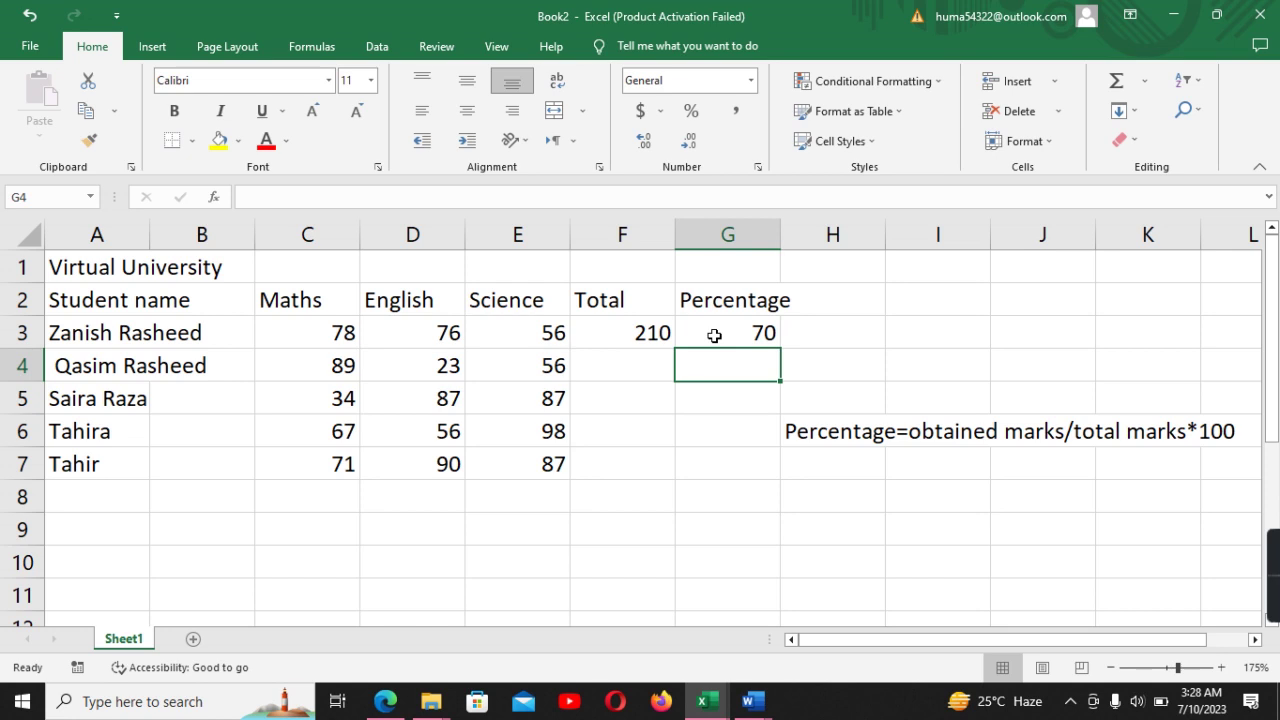
Change the English mark in D3 to 79, updating F3 to 213 and G3 to 71
{"action": "left_click", "coordinate": [628, 340]}
{"action": "left_click", "coordinate": [444, 333]}
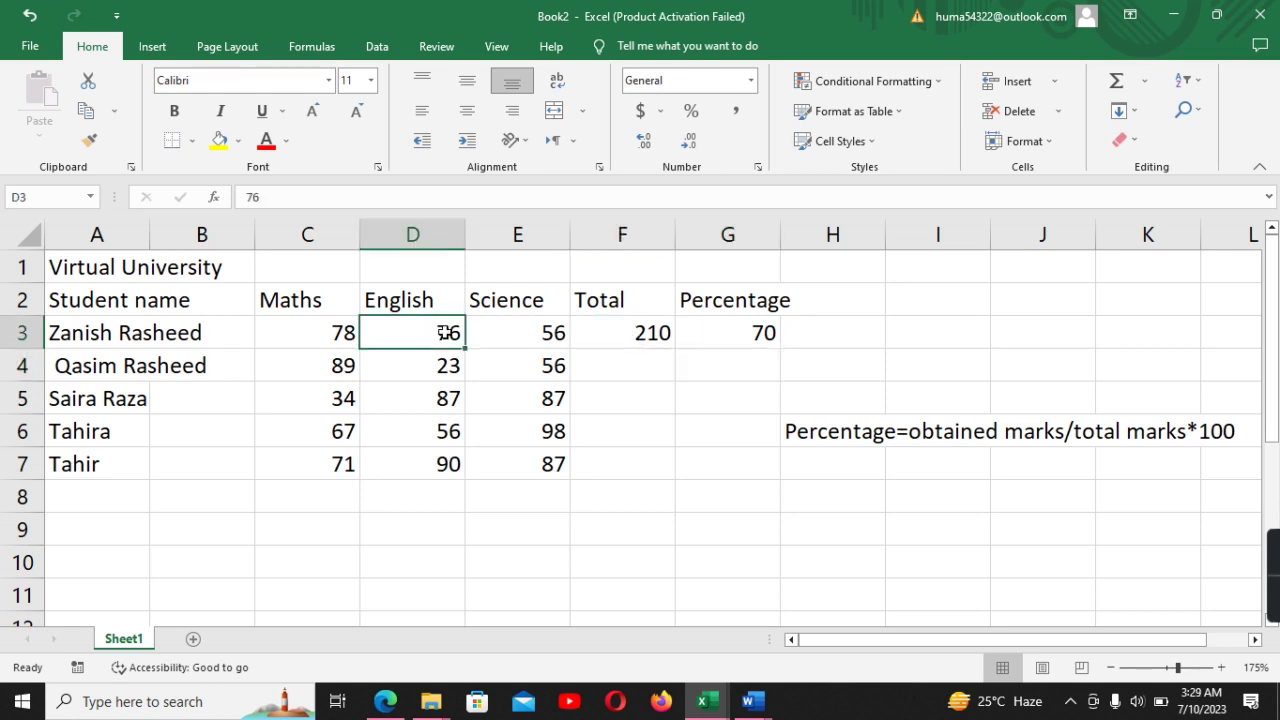
{"action": "key", "text": "BackSpace"}
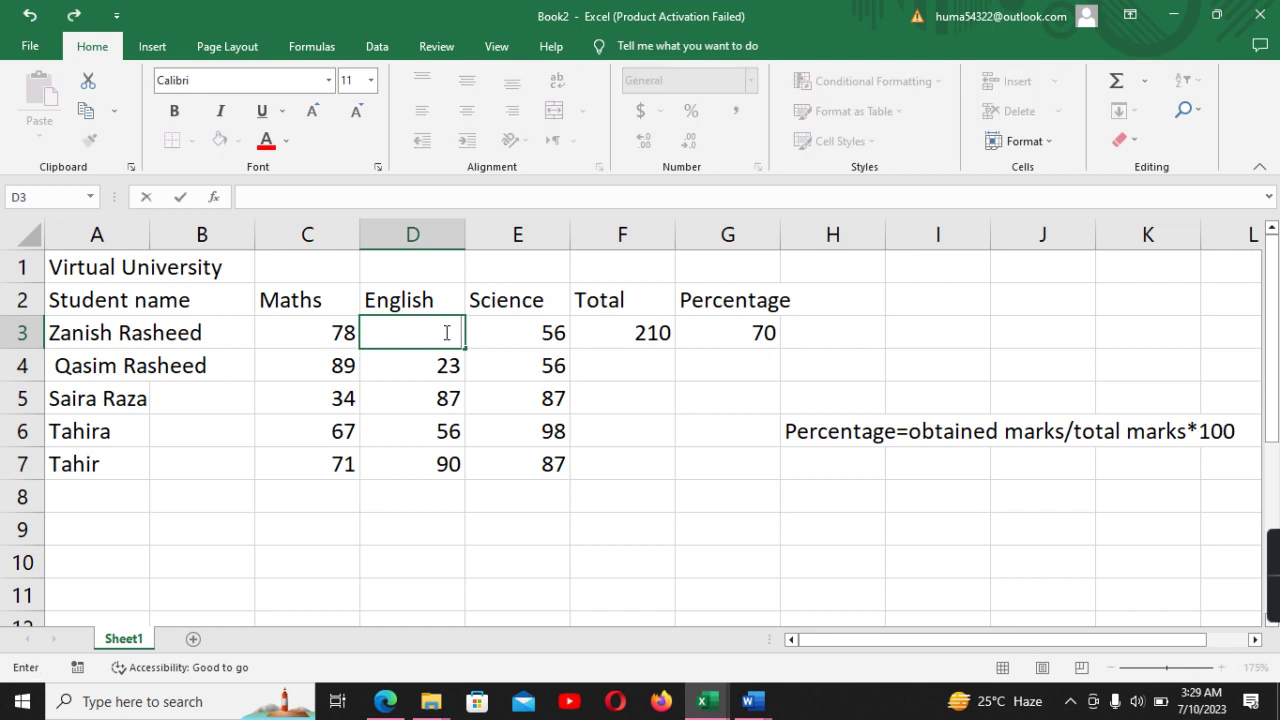
{"action": "type", "text": "78"}
{"action": "key", "text": "BackSpace"}
{"action": "type", "text": "9"}
{"action": "left_click", "coordinate": [773, 333]}
{"action": "left_click", "coordinate": [664, 333]}
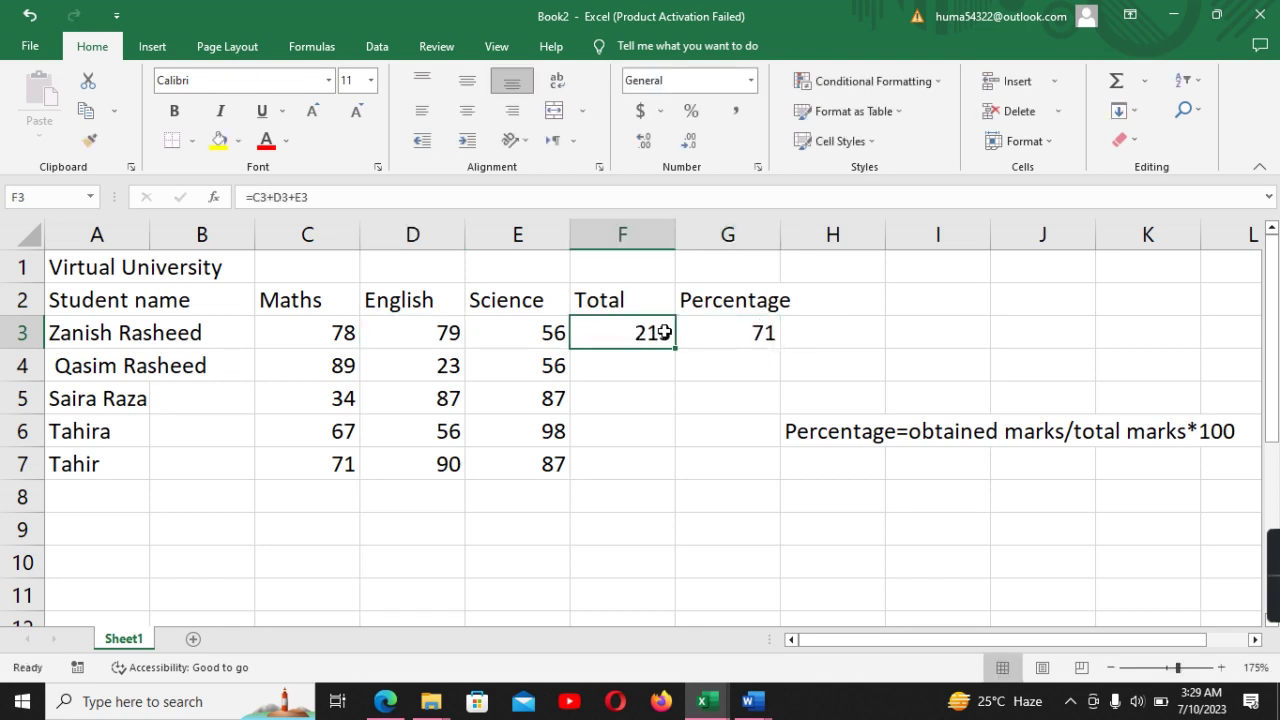
{"action": "left_click", "coordinate": [737, 324]}
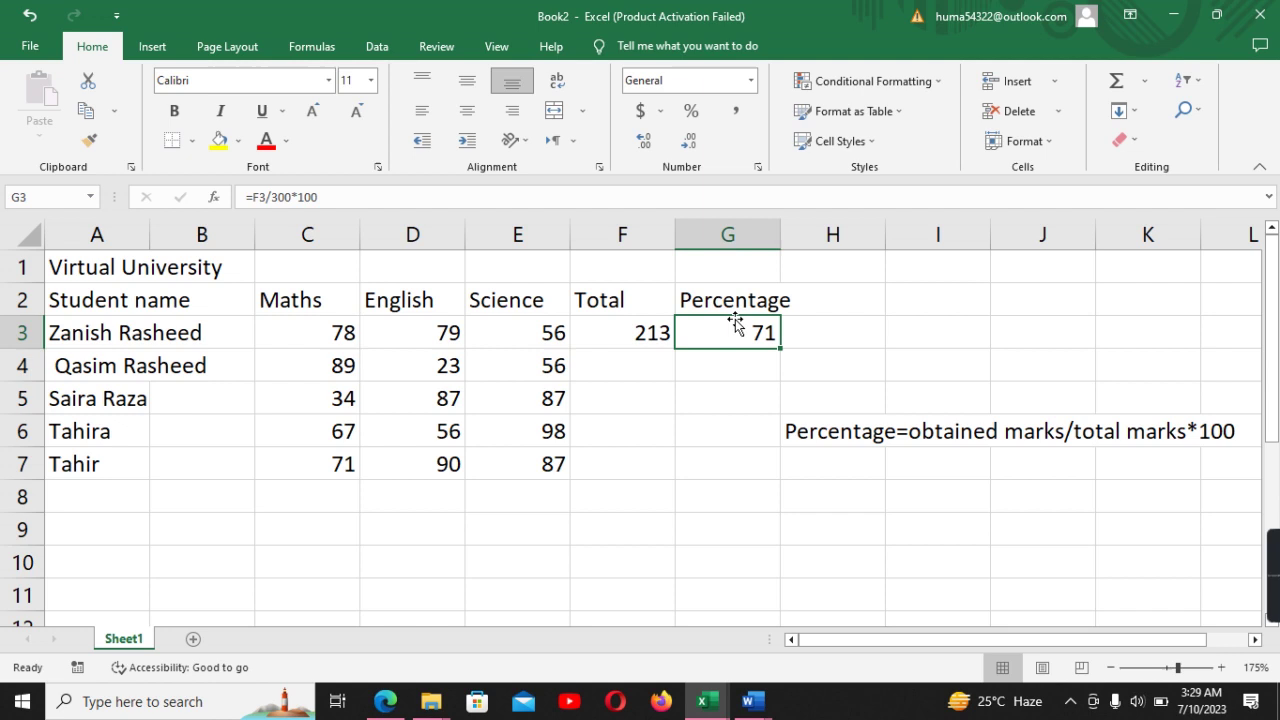
{"action": "left_click", "coordinate": [643, 330]}
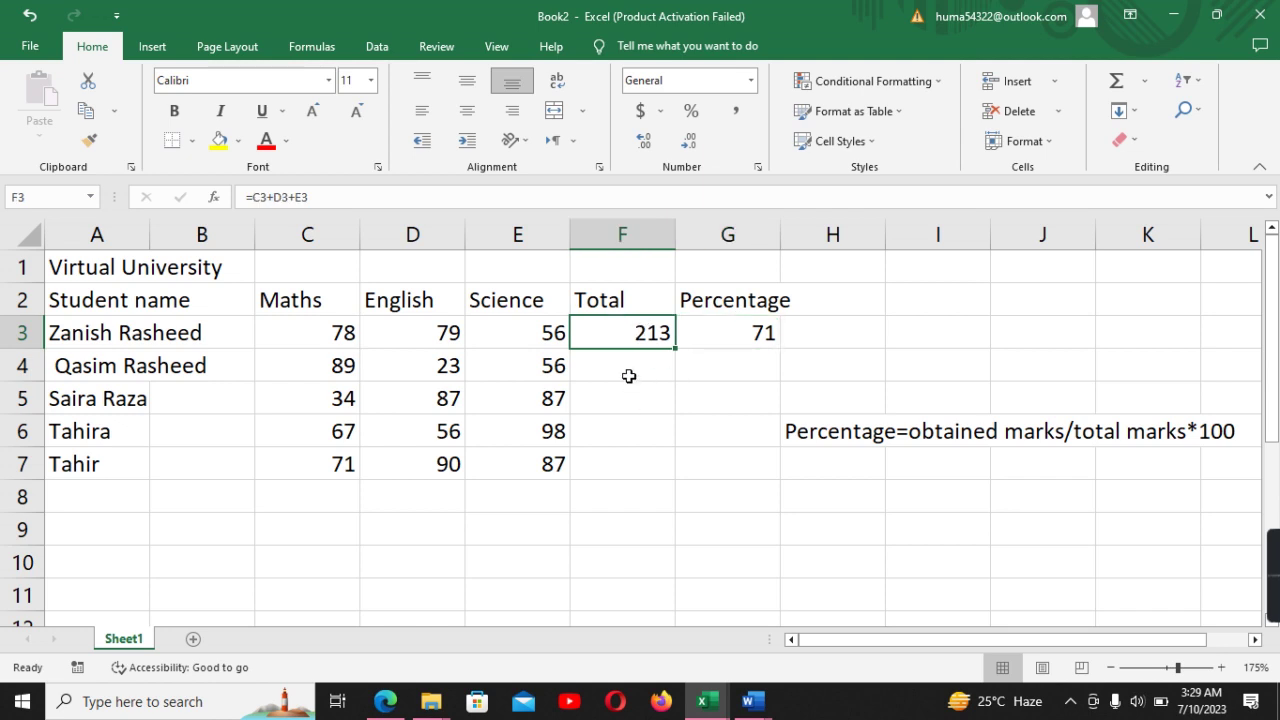
Begin a formula in F4 for the second student's total
{"action": "left_click_drag", "start_coordinate": [628, 376], "coordinate": [752, 470]}
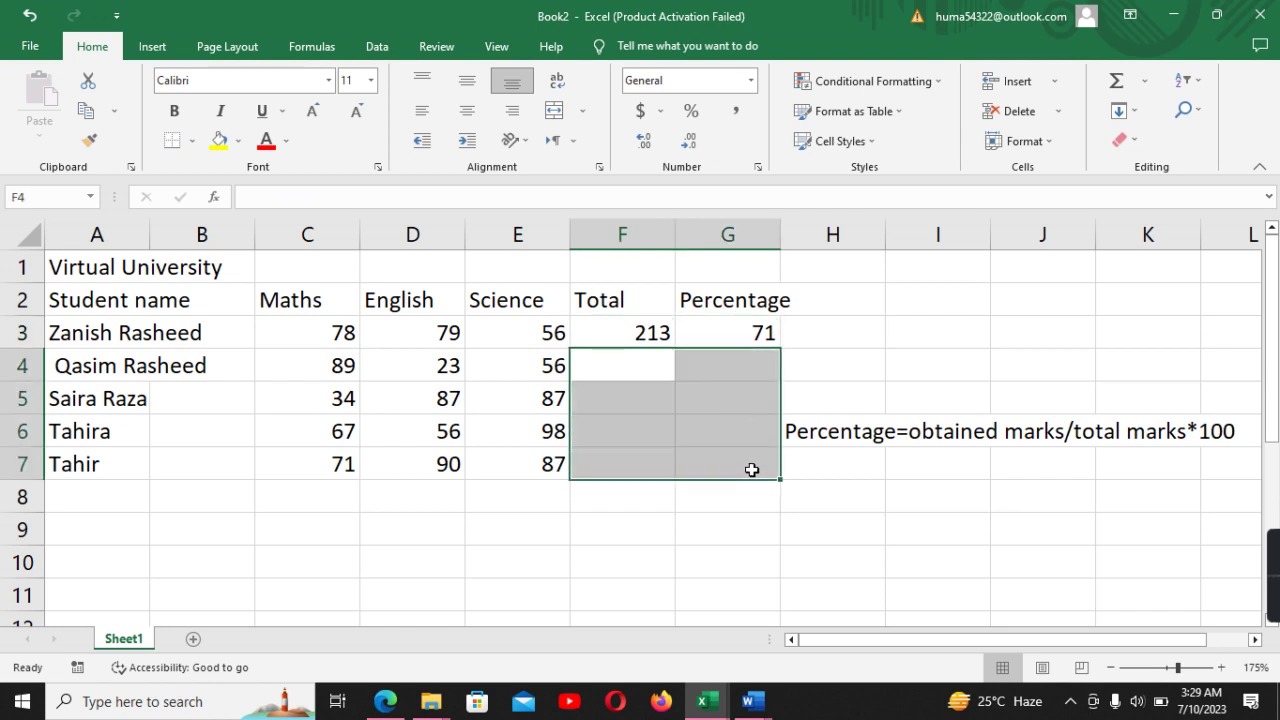
{"action": "left_click", "coordinate": [882, 331]}
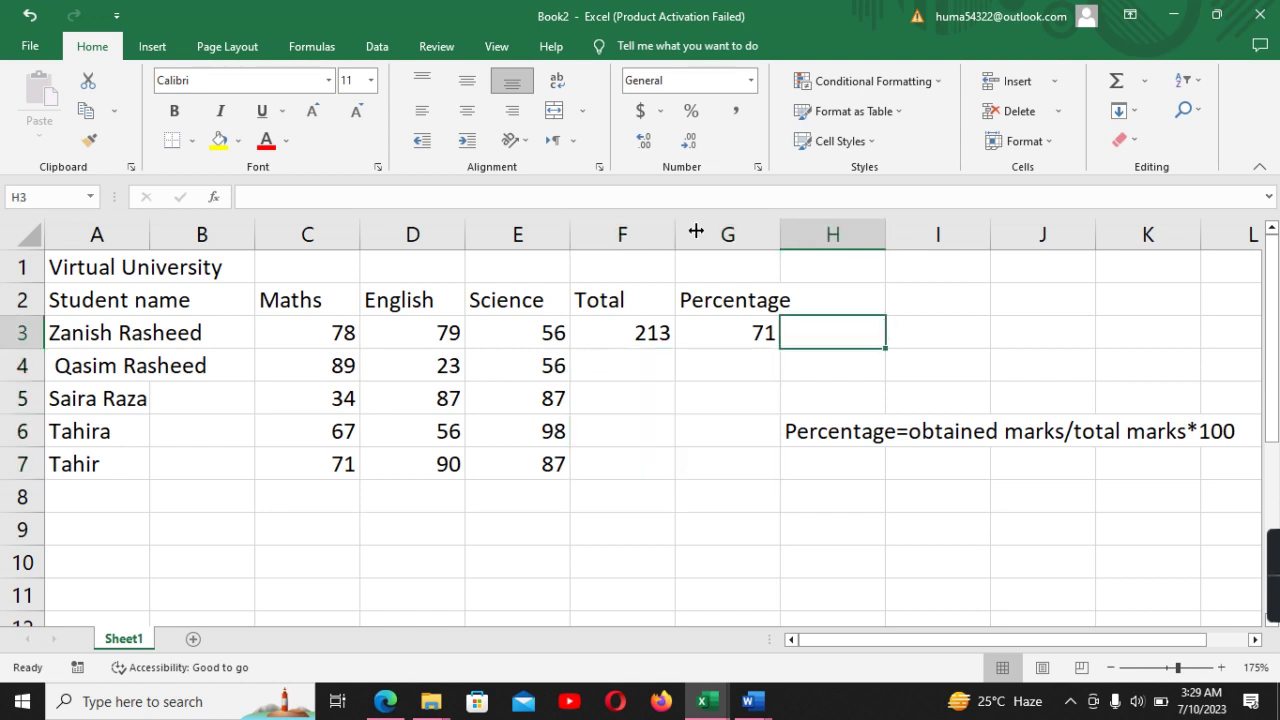
{"action": "left_click", "coordinate": [652, 372]}
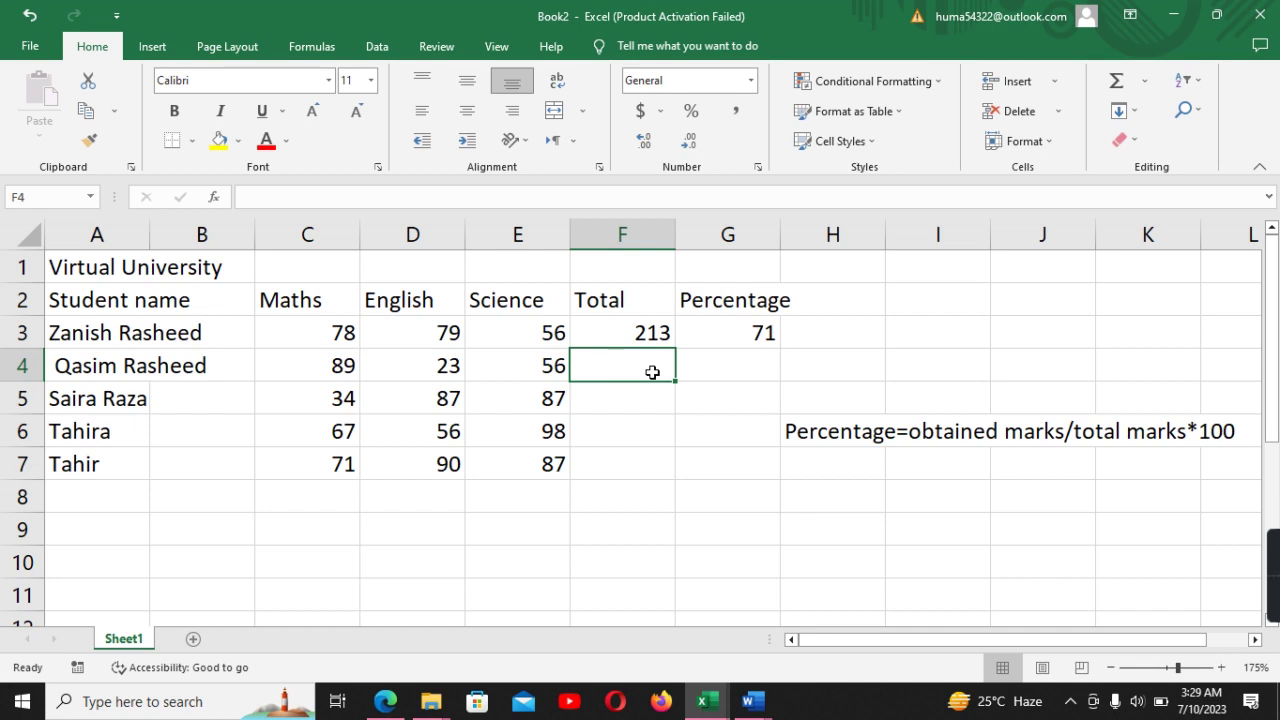
{"action": "type", "text": "="}
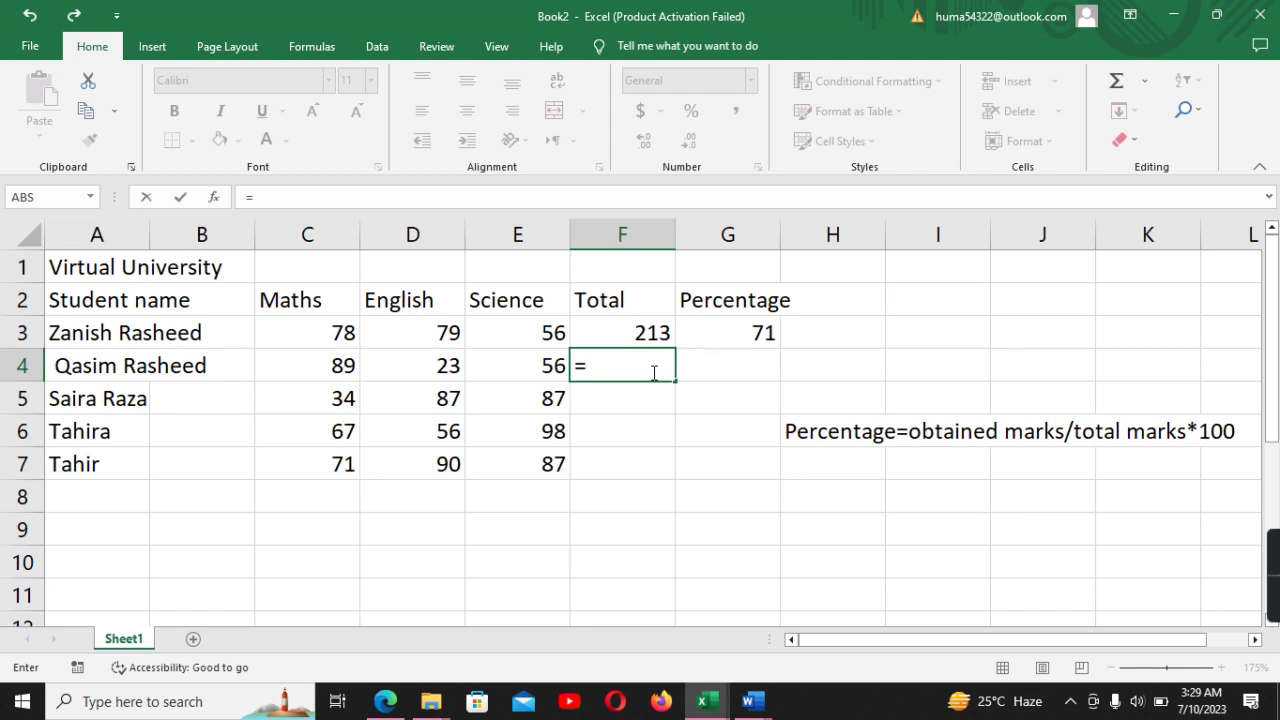
Enter total formulas =C4+D4+E4 in F4 (168) and =C5+D5+E5 in F5 (208)
{"action": "type", "text": "="}
{"action": "key", "text": "BackSpace"}
{"action": "type", "text": "C4"}
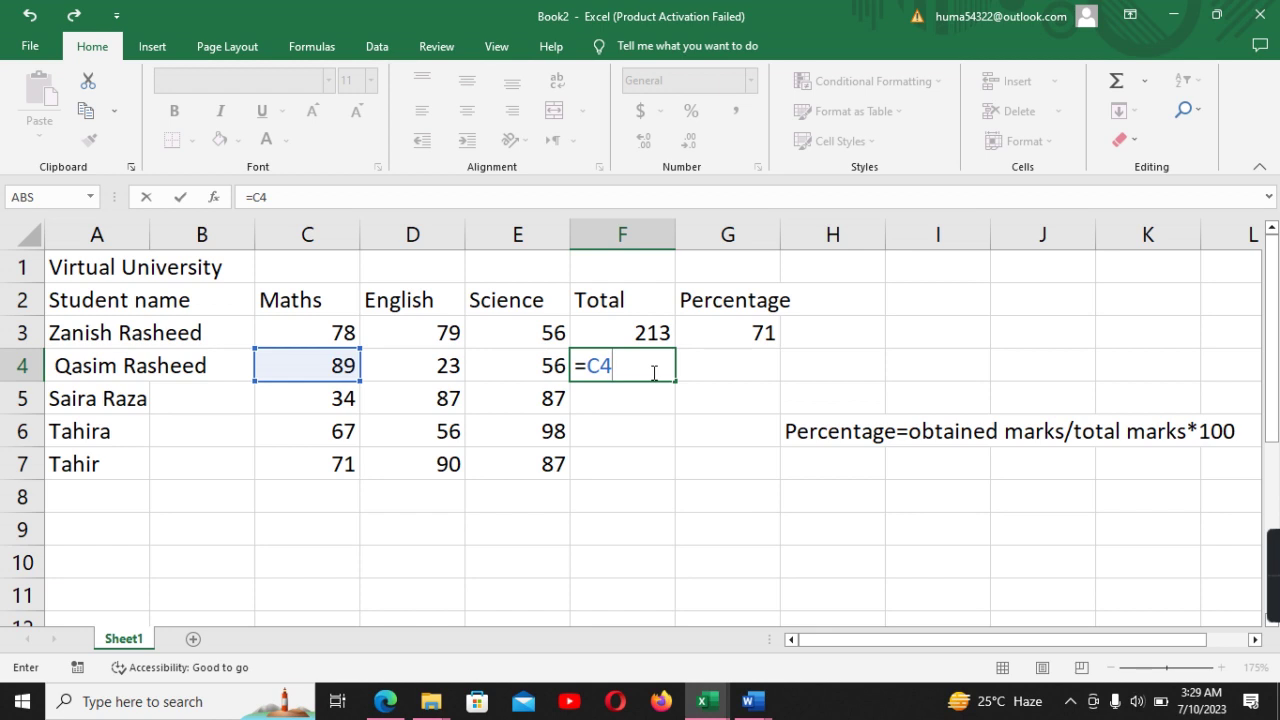
{"action": "type", "text": "+"}
{"action": "type", "text": "D4+"}
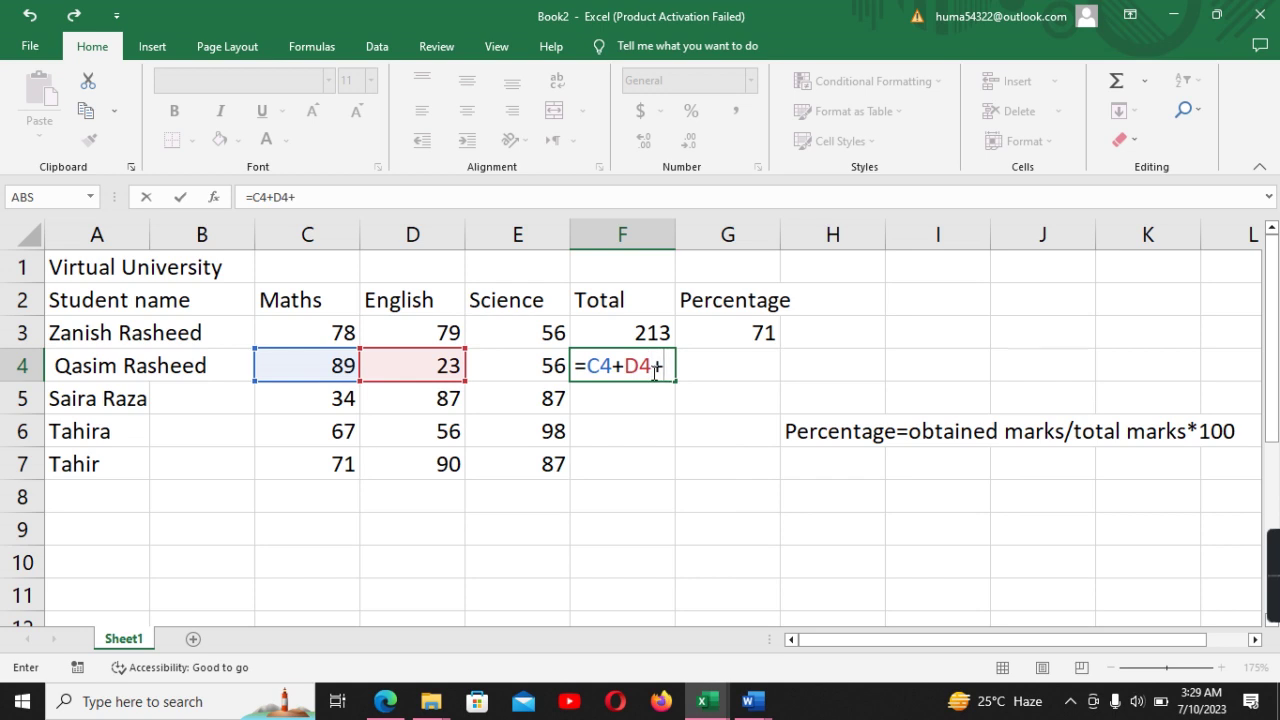
{"action": "type", "text": "E4"}
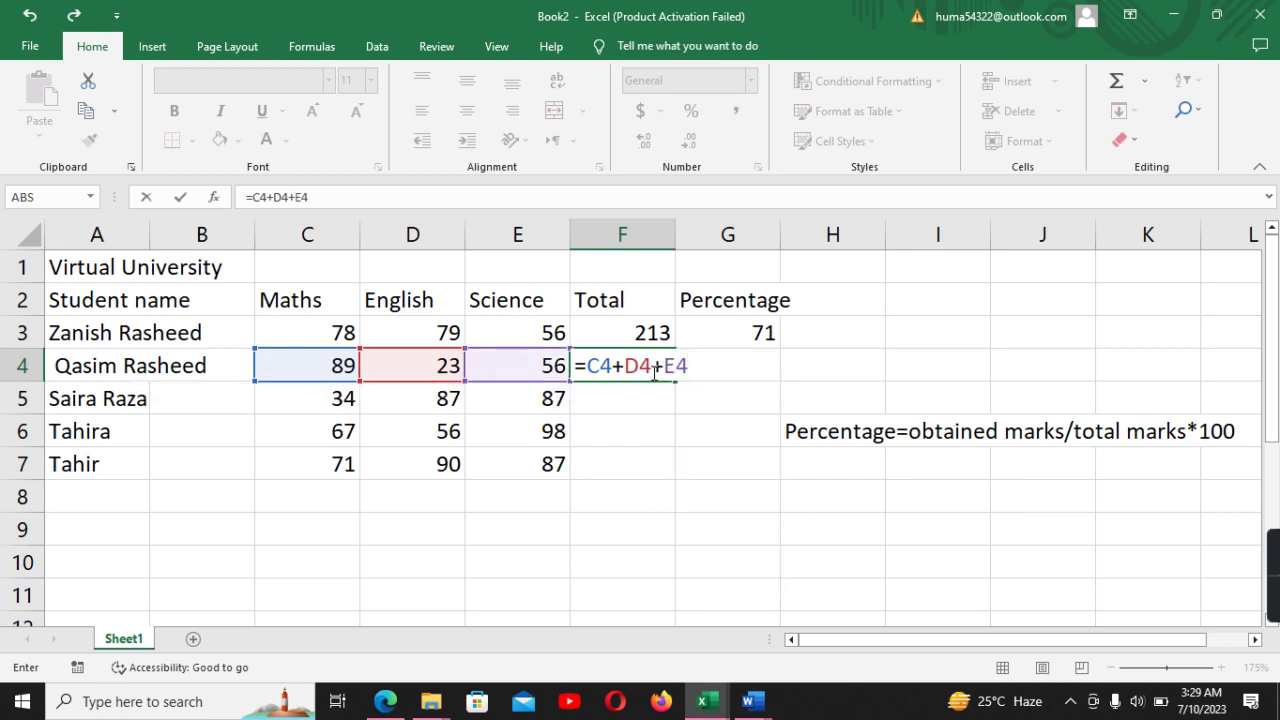
{"action": "key", "text": "Return"}
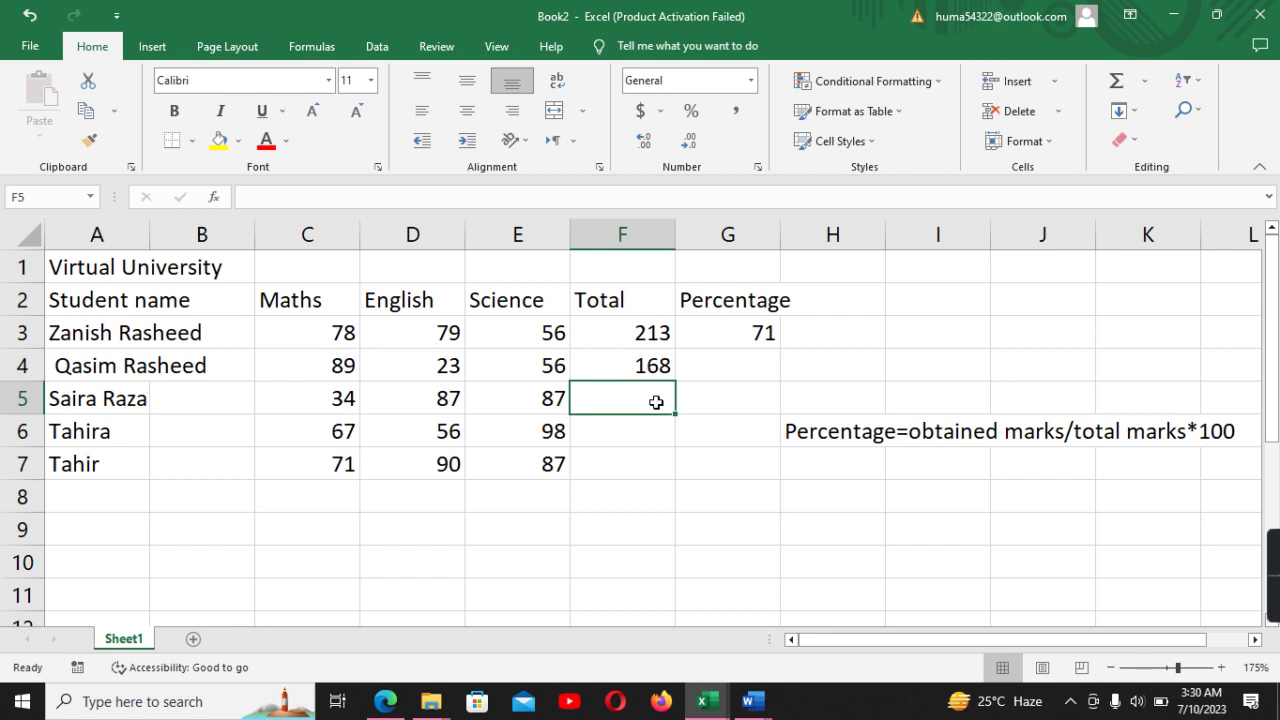
{"action": "type", "text": "C"}
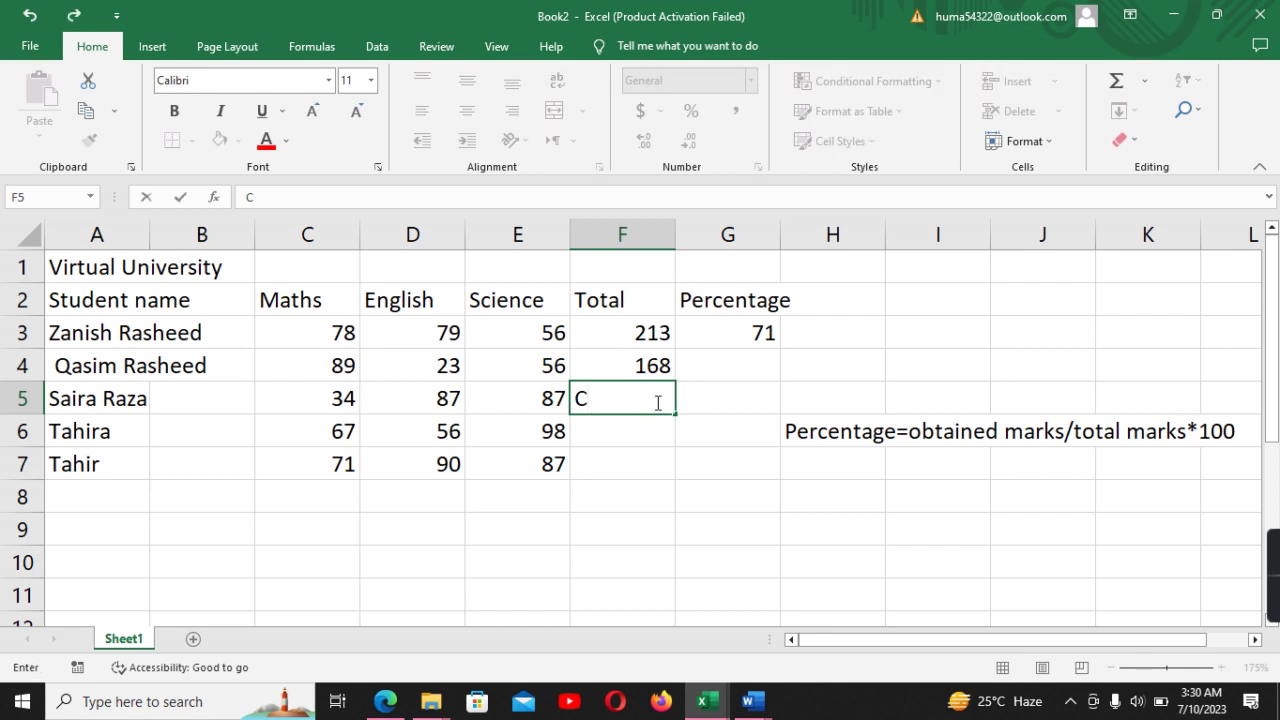
{"action": "key", "text": "BackSpace"}
{"action": "type", "text": "=C"}
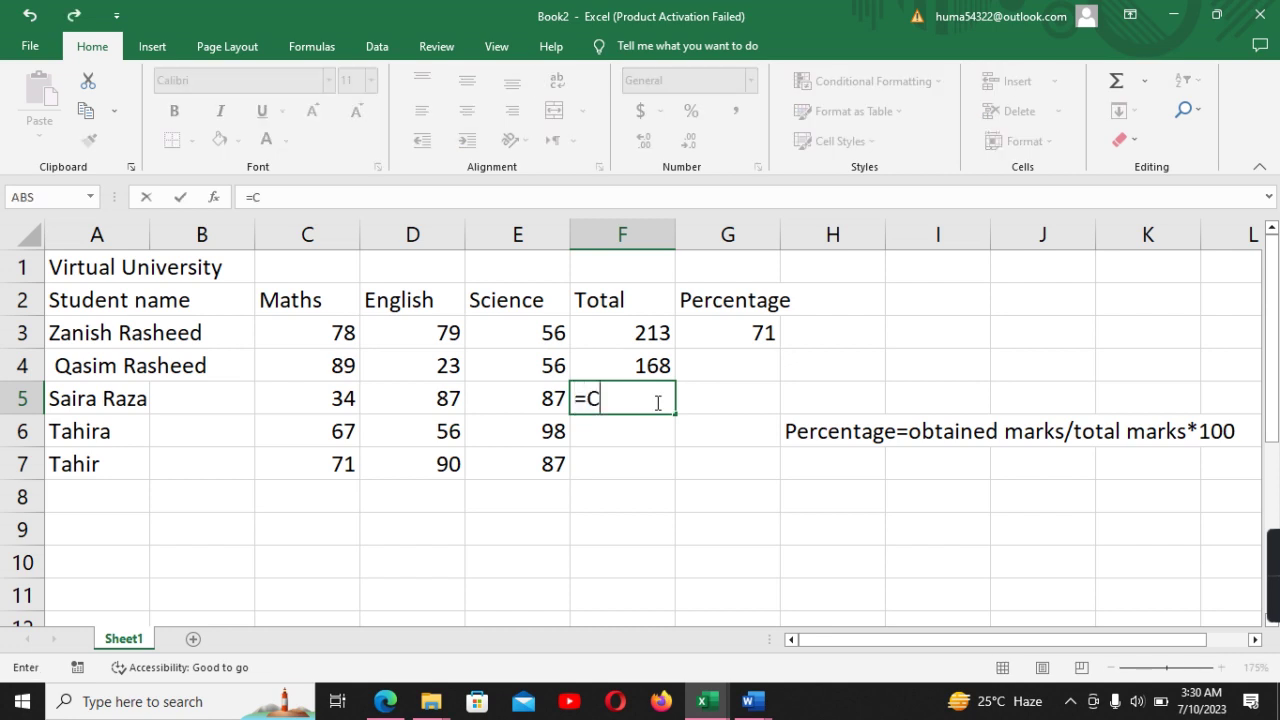
{"action": "type", "text": "5"}
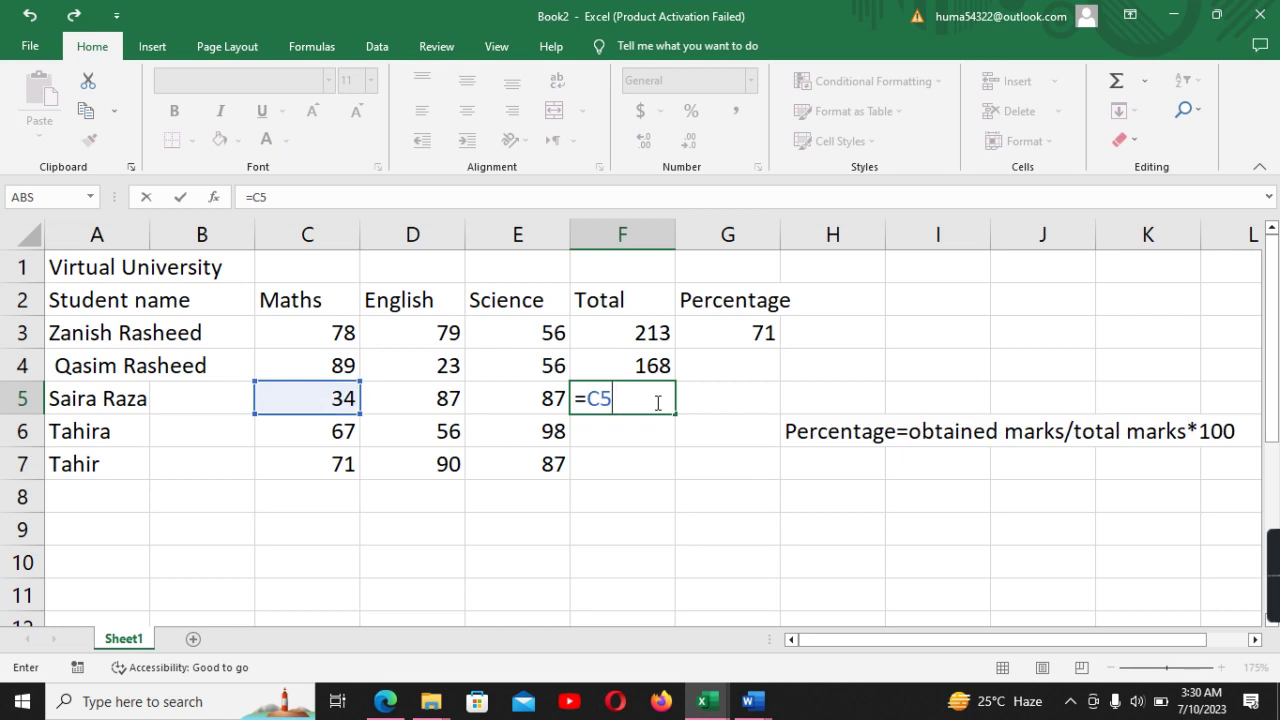
{"action": "type", "text": "+"}
{"action": "type", "text": "D5"}
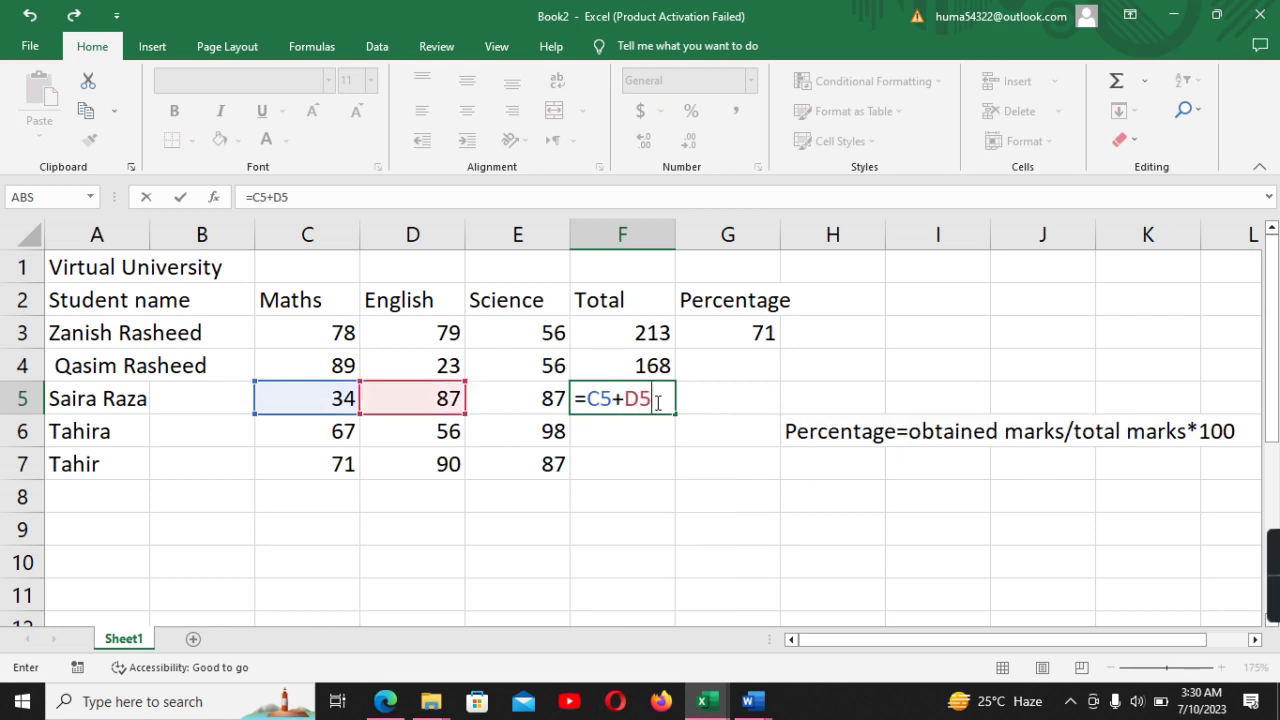
{"action": "type", "text": "="}
{"action": "key", "text": "BackSpace"}
{"action": "type", "text": "+"}
{"action": "type", "text": "E5"}
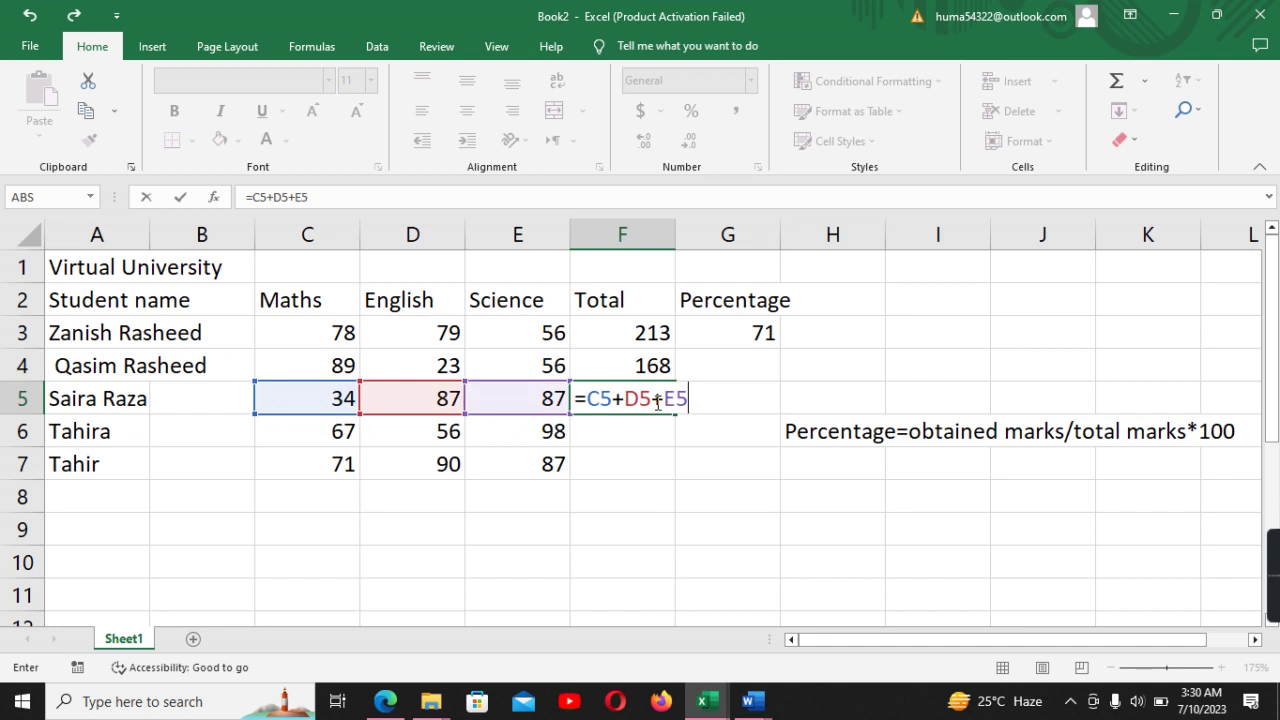
{"action": "key", "text": "ctrl+Return"}
{"action": "key", "text": "Return"}
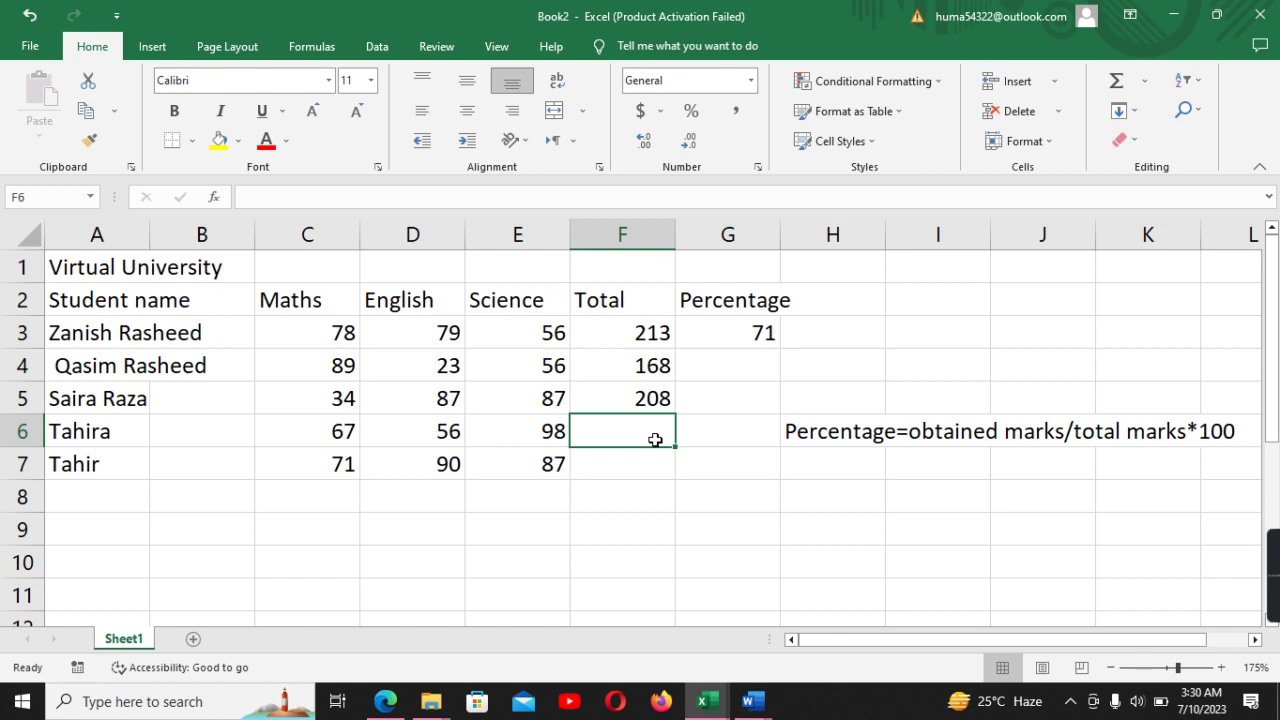
Enter total formulas =C6+D6+E6 in F6 (221) and =C7+D7+E7 in F7 (248)
{"action": "type", "text": "="}
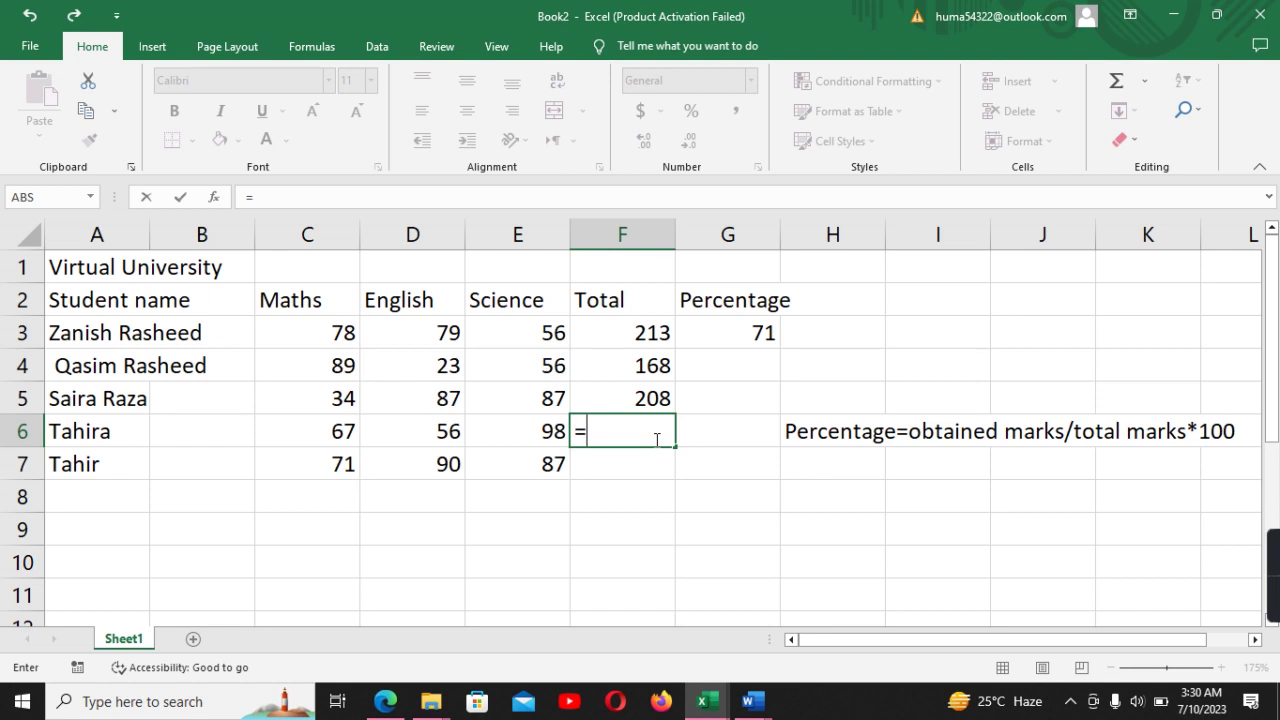
{"action": "type", "text": "C"}
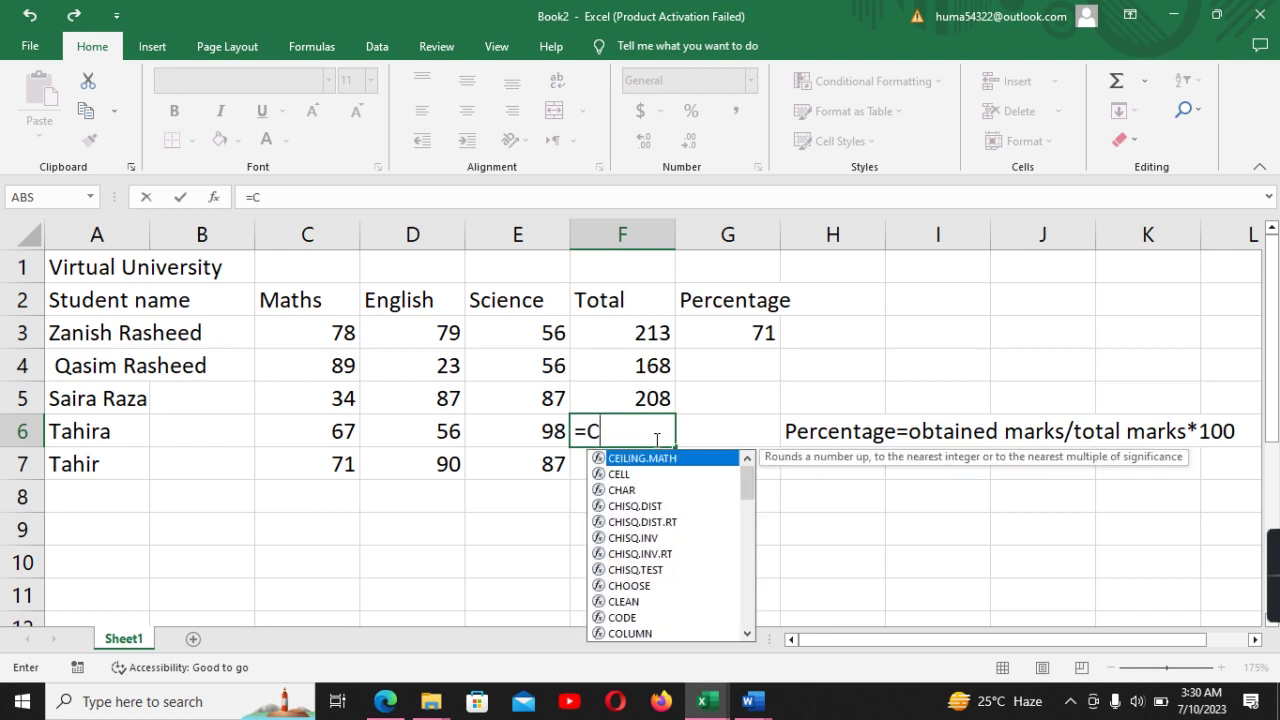
{"action": "type", "text": "6+"}
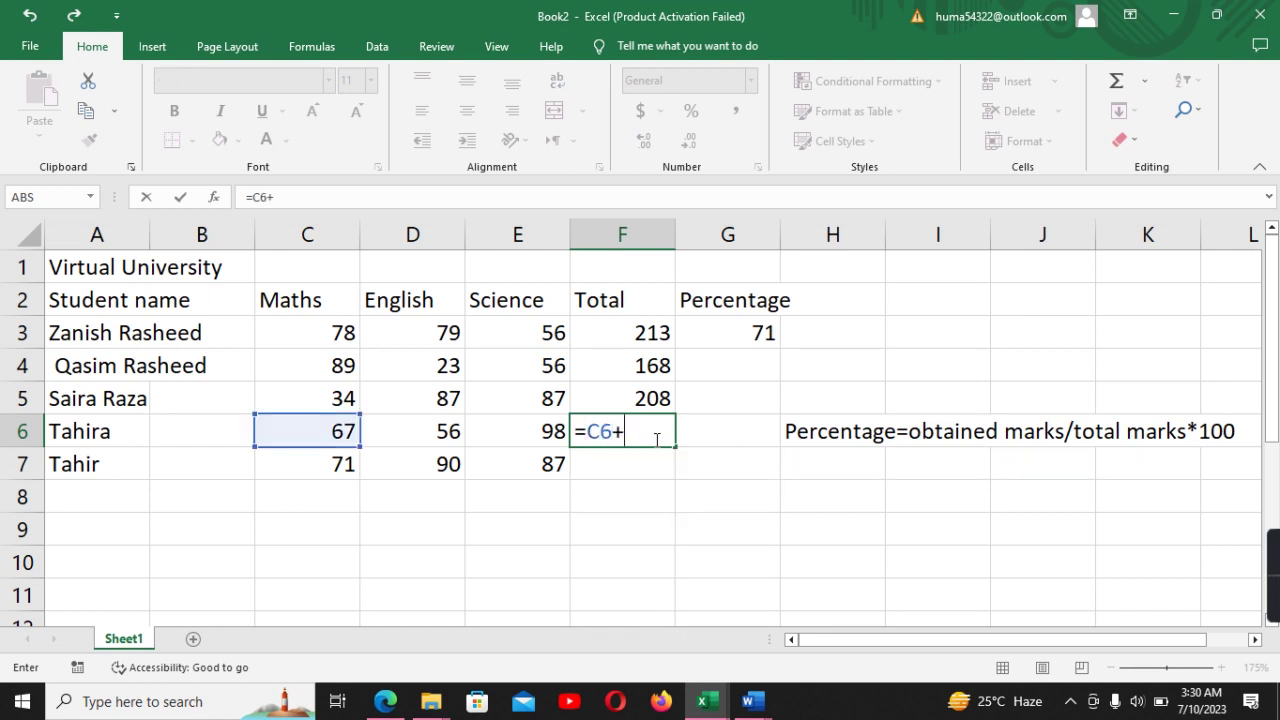
{"action": "type", "text": "D"}
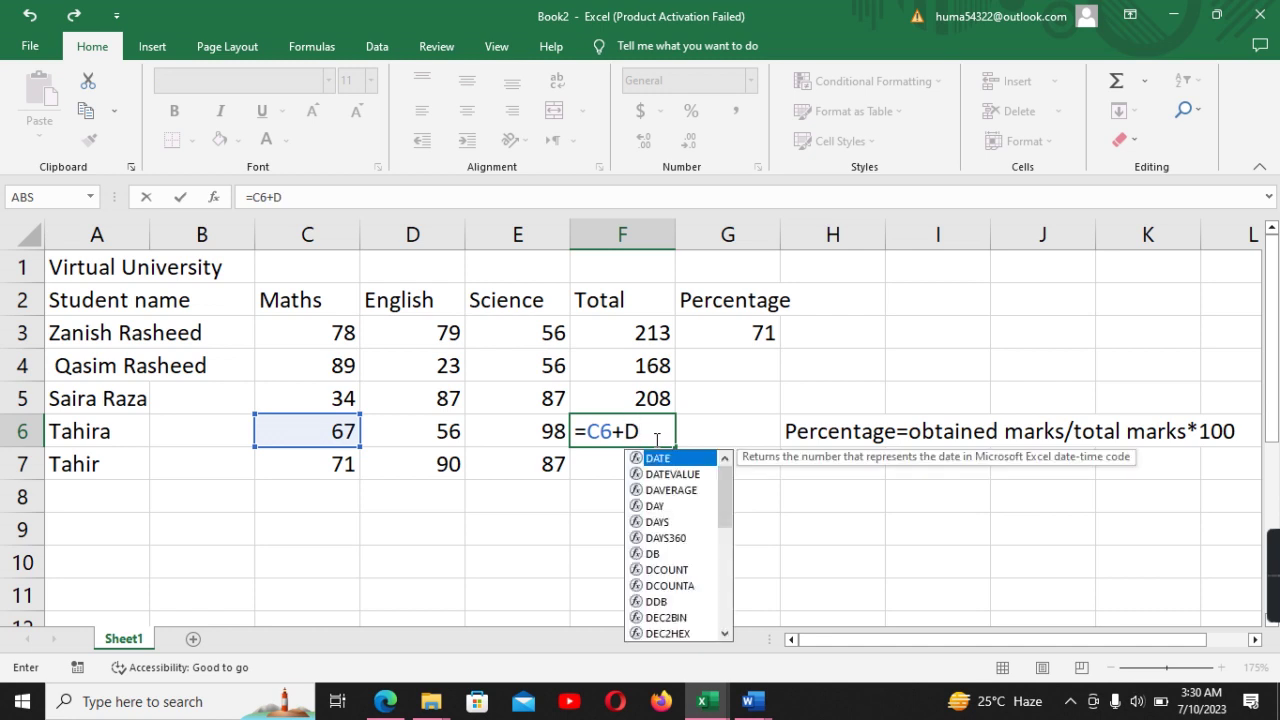
{"action": "type", "text": "6+"}
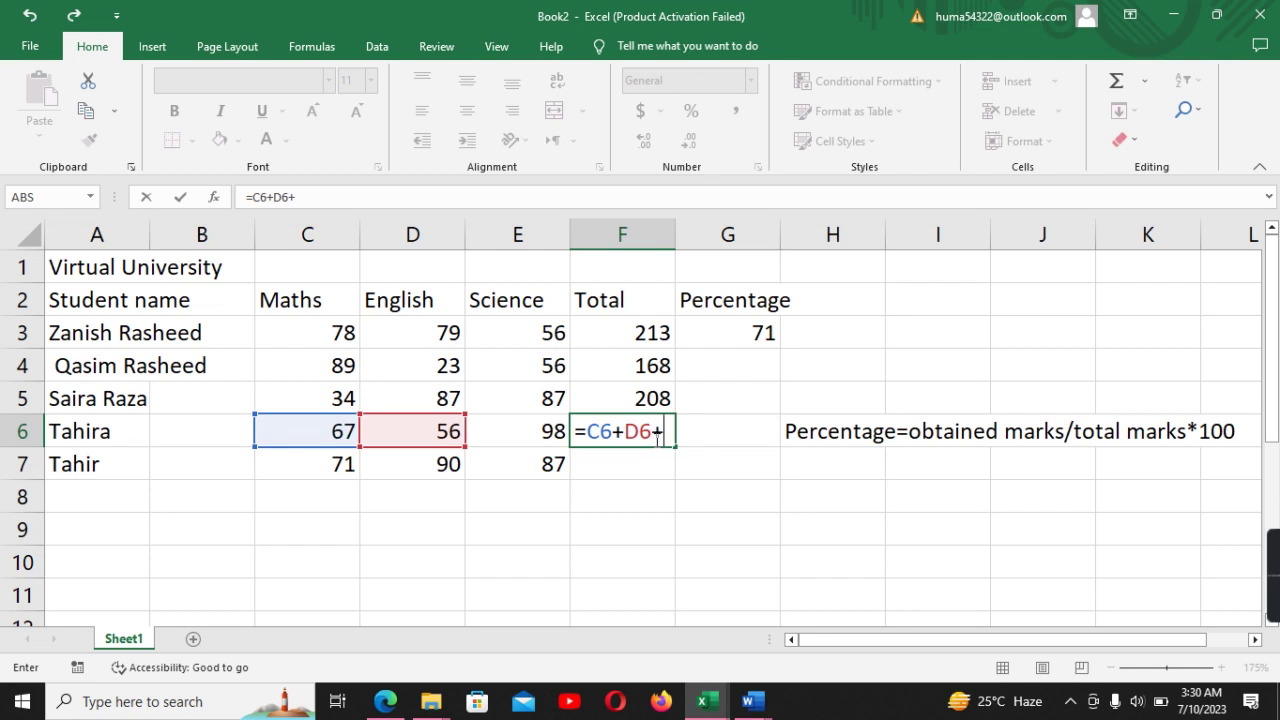
{"action": "type", "text": "e"}
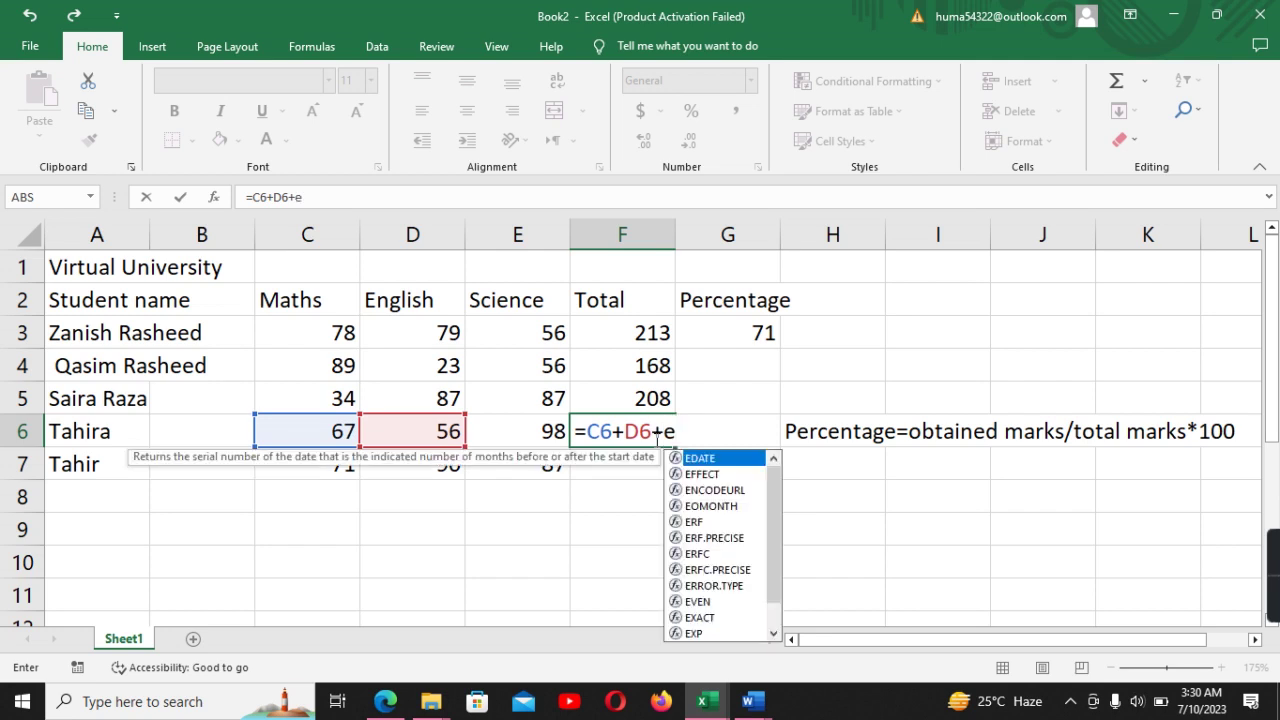
{"action": "key", "text": "BackSpace"}
{"action": "type", "text": "E"}
{"action": "type", "text": "6"}
{"action": "key", "text": "Return"}
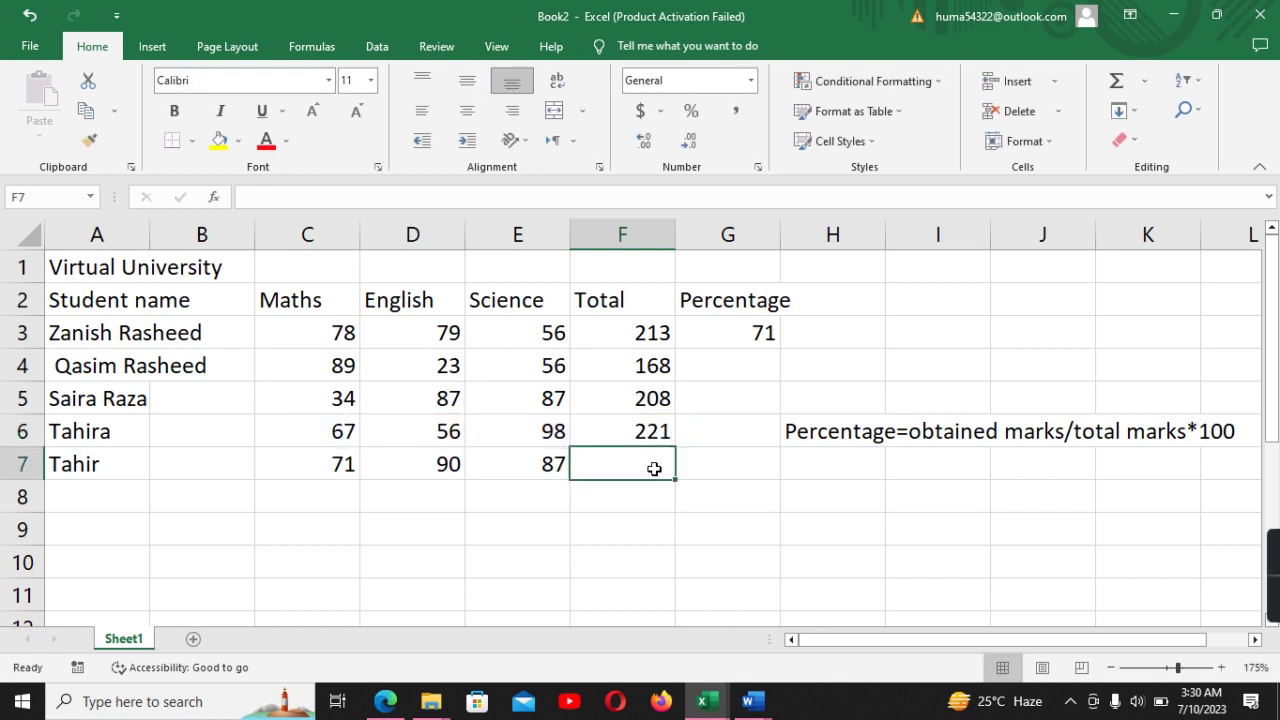
{"action": "type", "text": "C"}
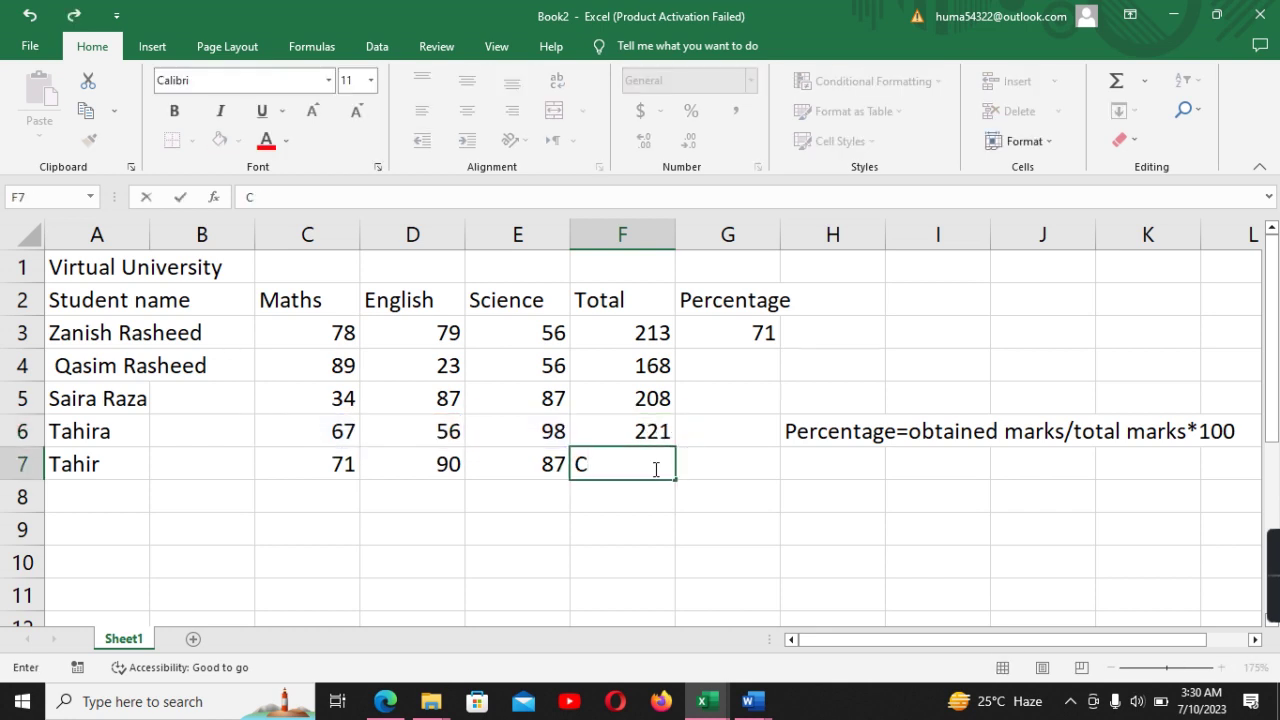
{"action": "type", "text": "7"}
{"action": "type", "text": "+"}
{"action": "key", "text": "BackSpace"}
{"action": "key", "text": "BackSpace"}
{"action": "key", "text": "BackSpace"}
{"action": "type", "text": "="}
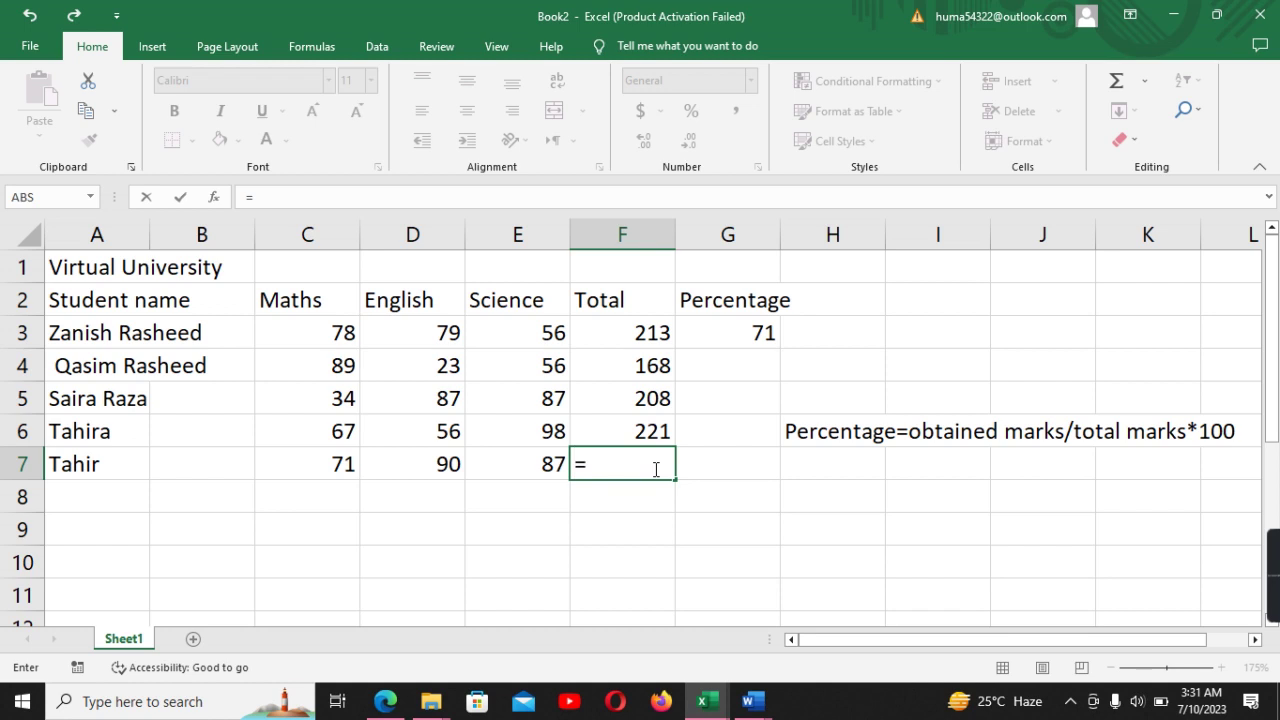
{"action": "type", "text": "C7"}
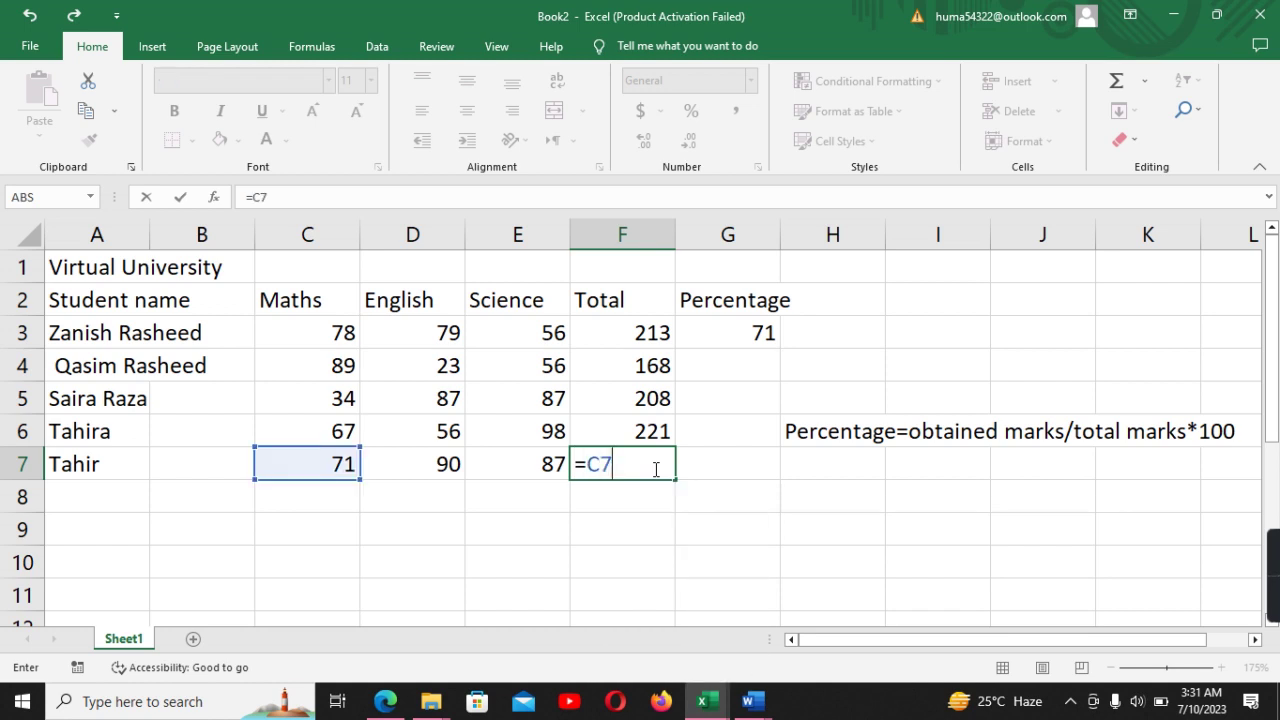
{"action": "type", "text": "+"}
{"action": "type", "text": "D"}
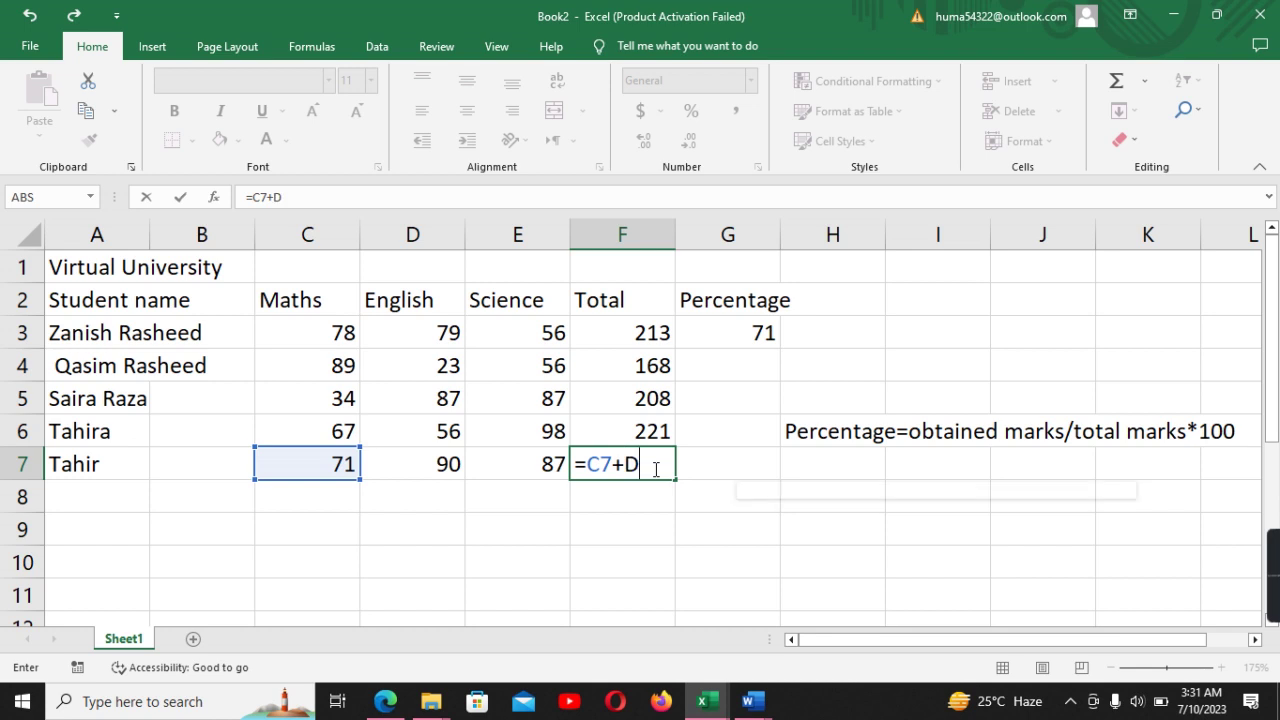
{"action": "type", "text": "7"}
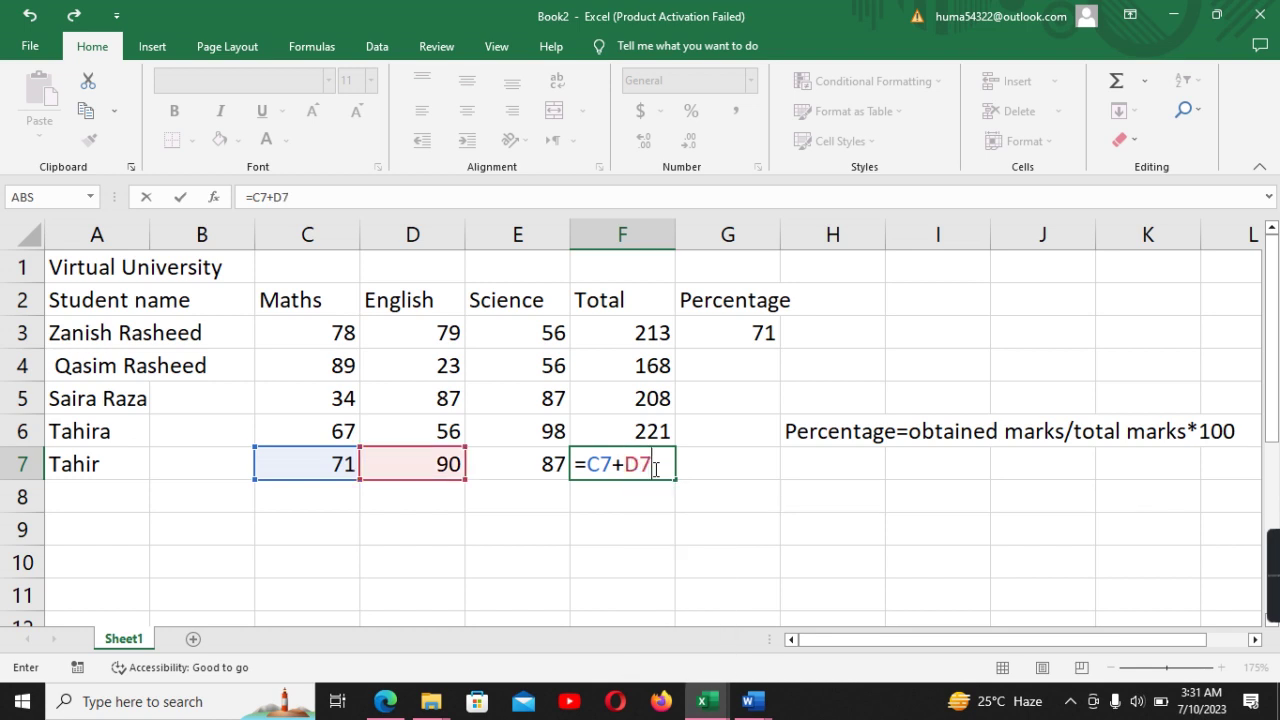
{"action": "type", "text": "+"}
{"action": "type", "text": "E"}
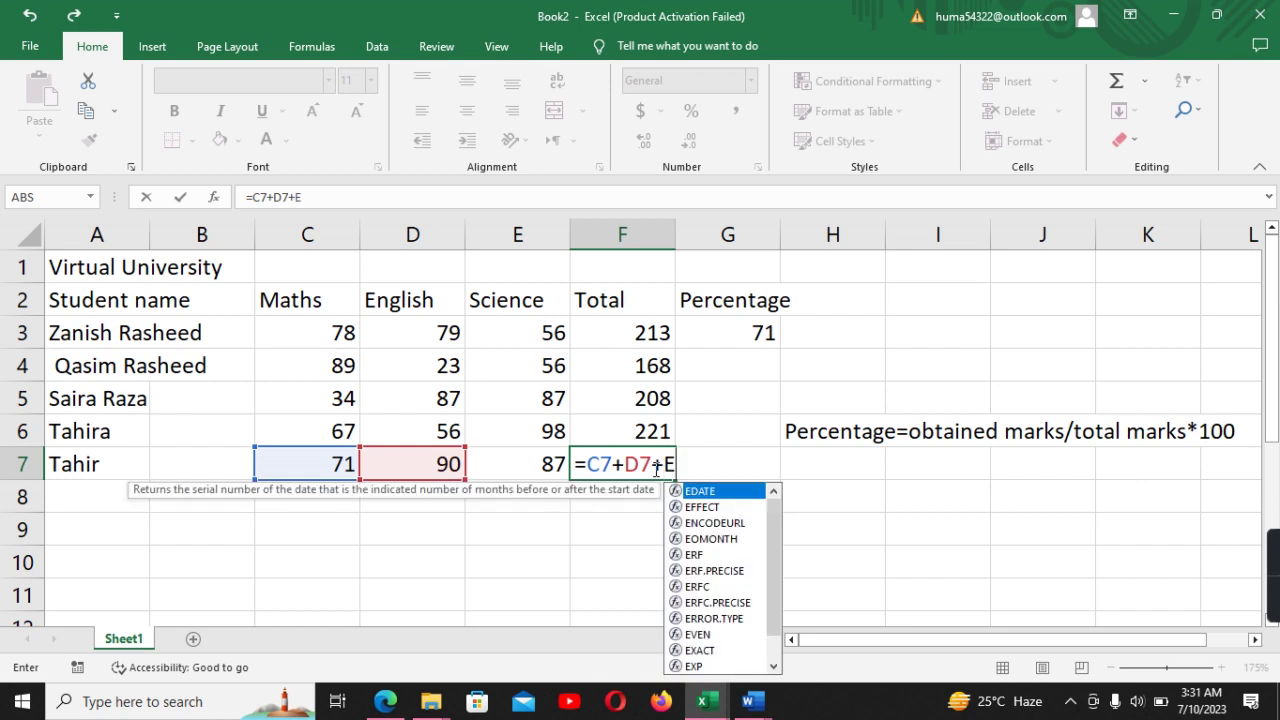
{"action": "type", "text": "7"}
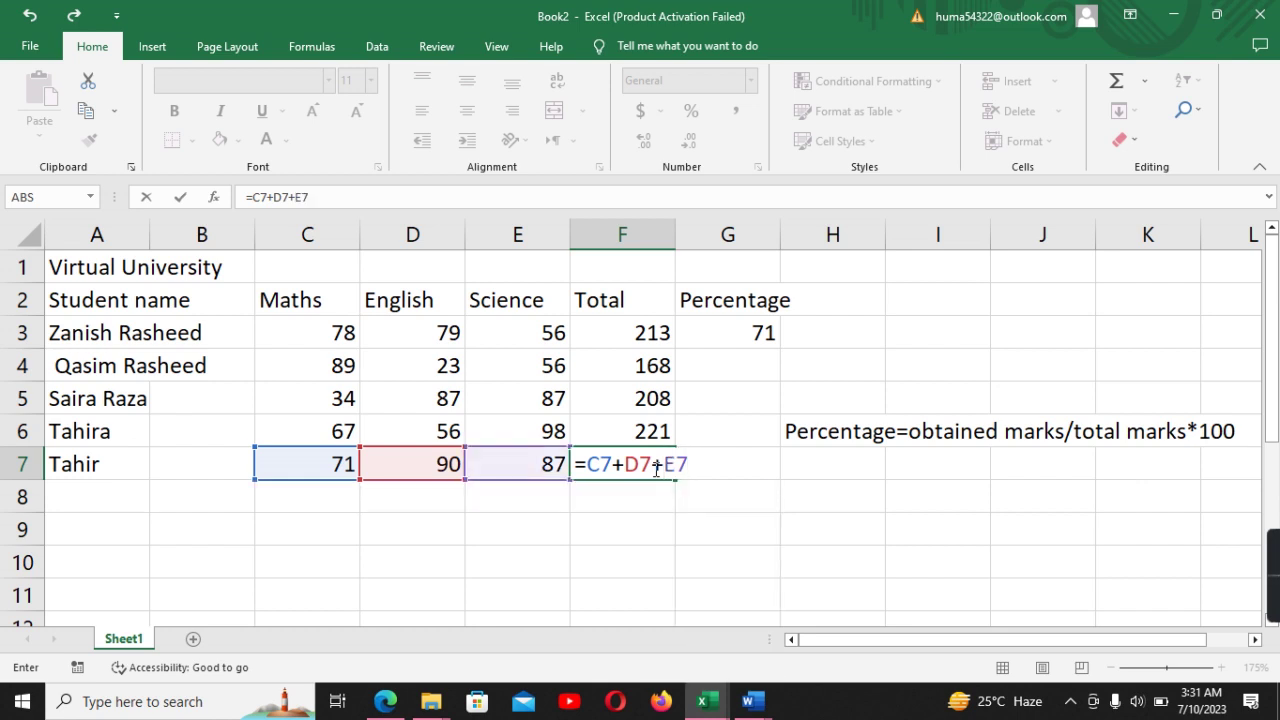
{"action": "key", "text": "Return"}
{"action": "left_click", "coordinate": [745, 352]}
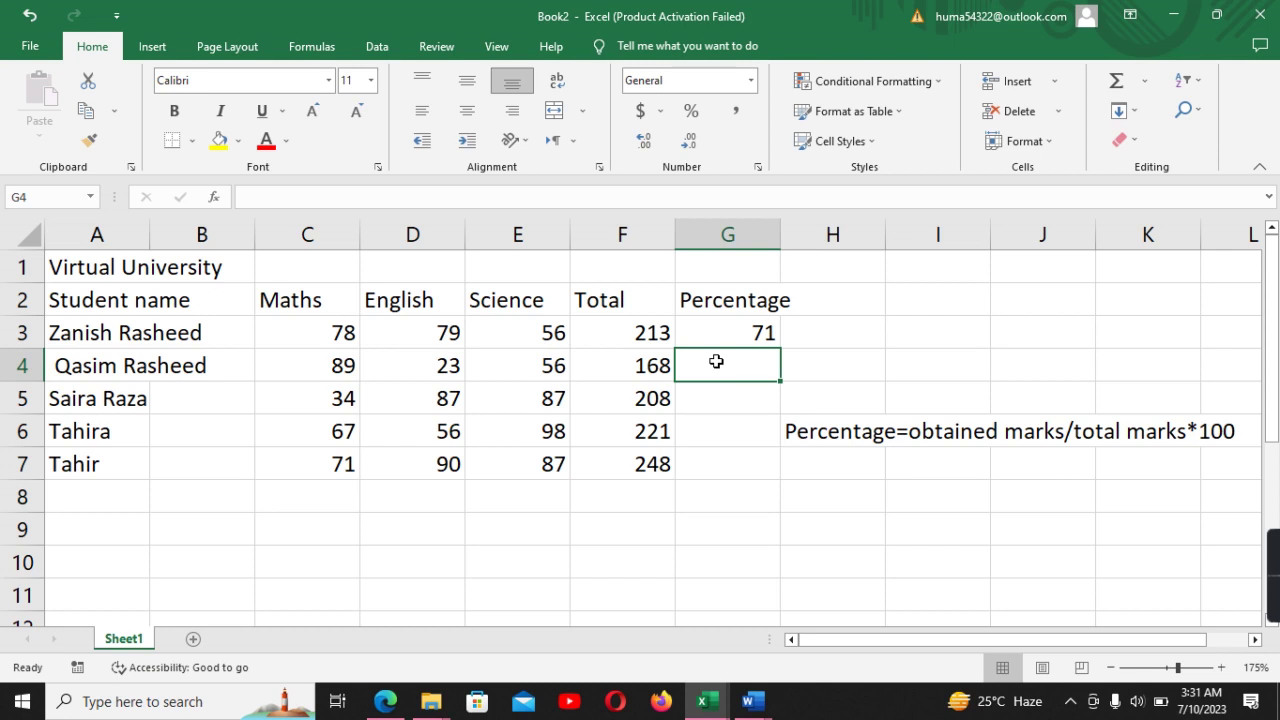
Enter percentage formulas =F4/300*100 in G4 (56) and =F5/300*100 in G5 (69.3333)
{"action": "type", "text": "="}
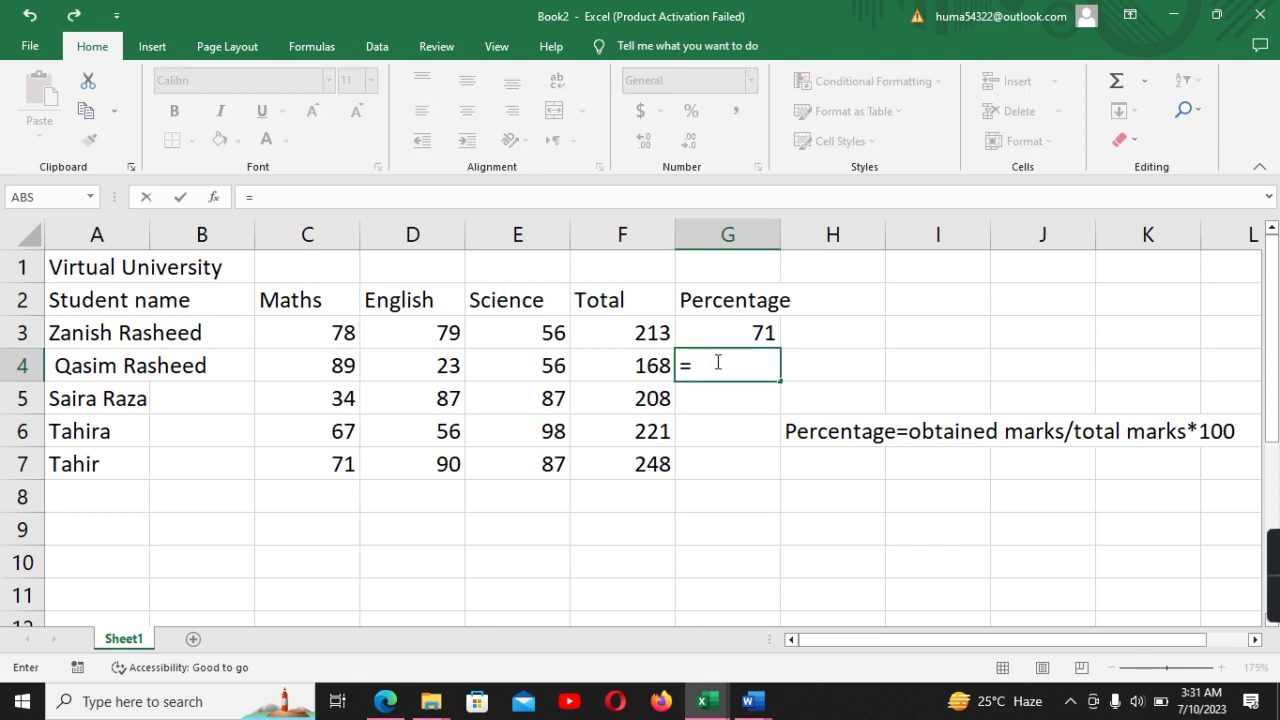
{"action": "type", "text": "F4"}
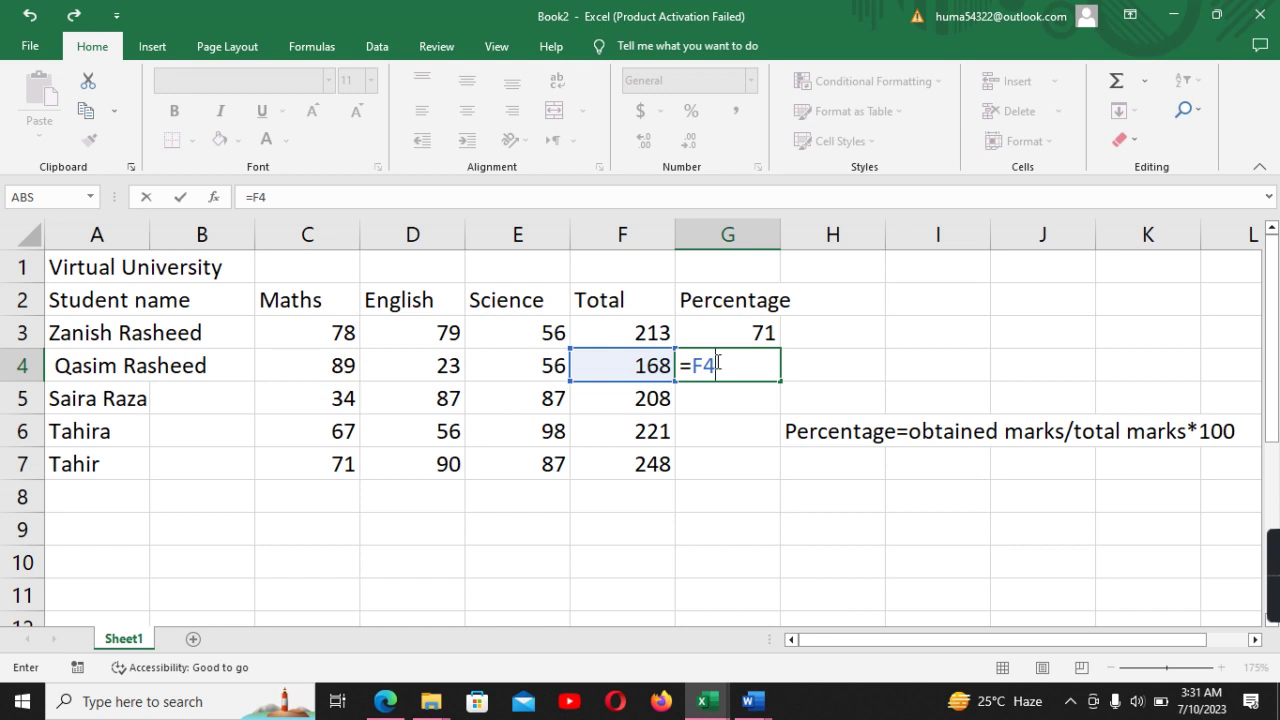
{"action": "type", "text": "/"}
{"action": "type", "text": "3"}
{"action": "type", "text": "00*"}
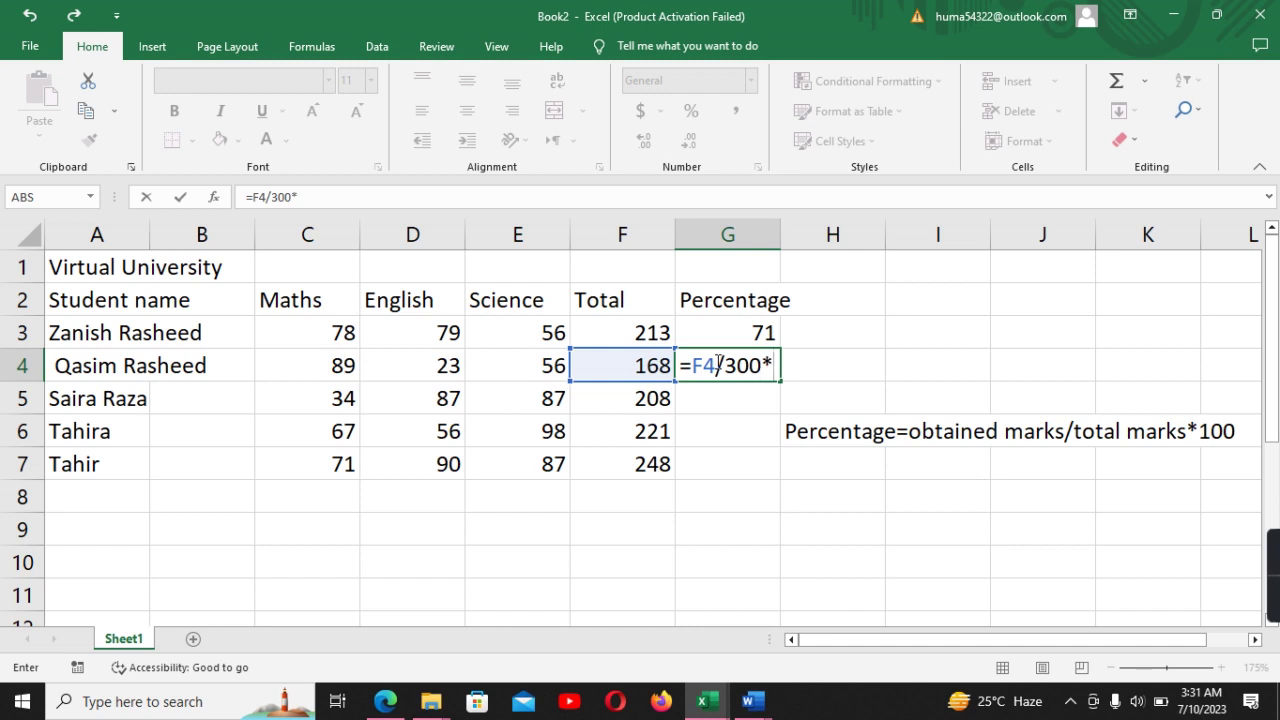
{"action": "type", "text": "100"}
{"action": "key", "text": "Return"}
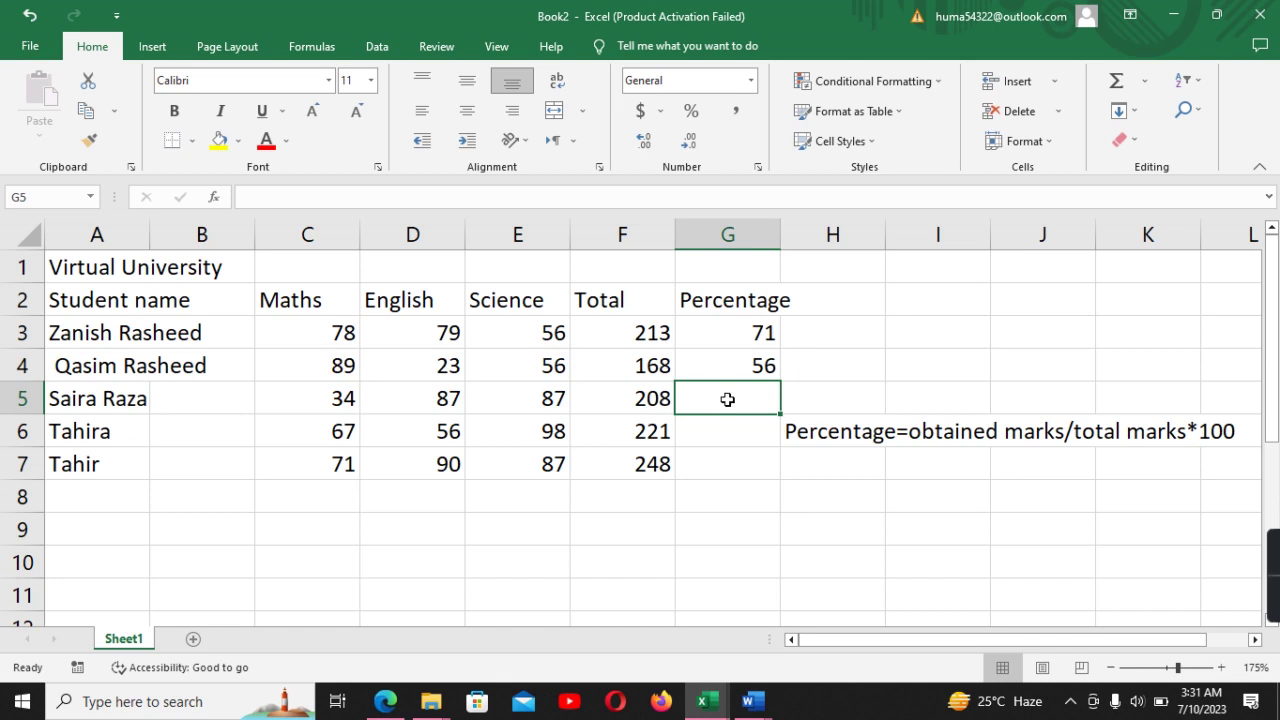
{"action": "double_click", "coordinate": [728, 399]}
{"action": "type", "text": "="}
{"action": "type", "text": "F"}
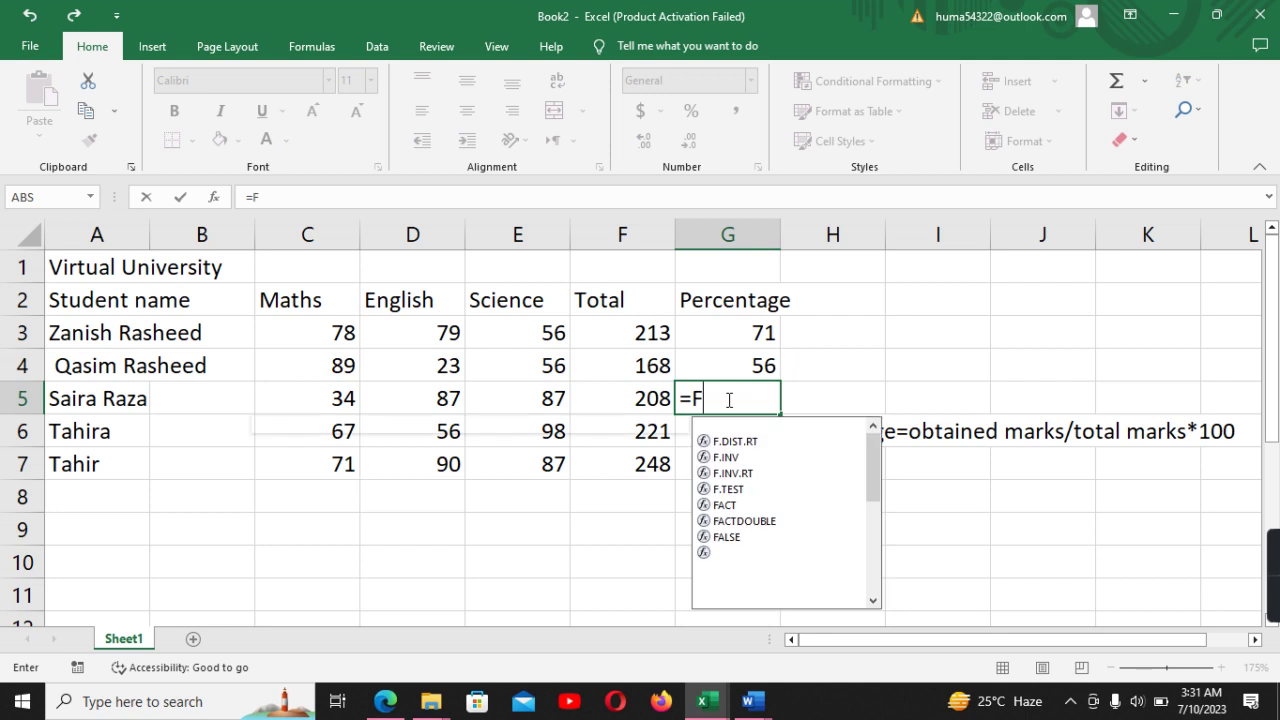
{"action": "type", "text": "5"}
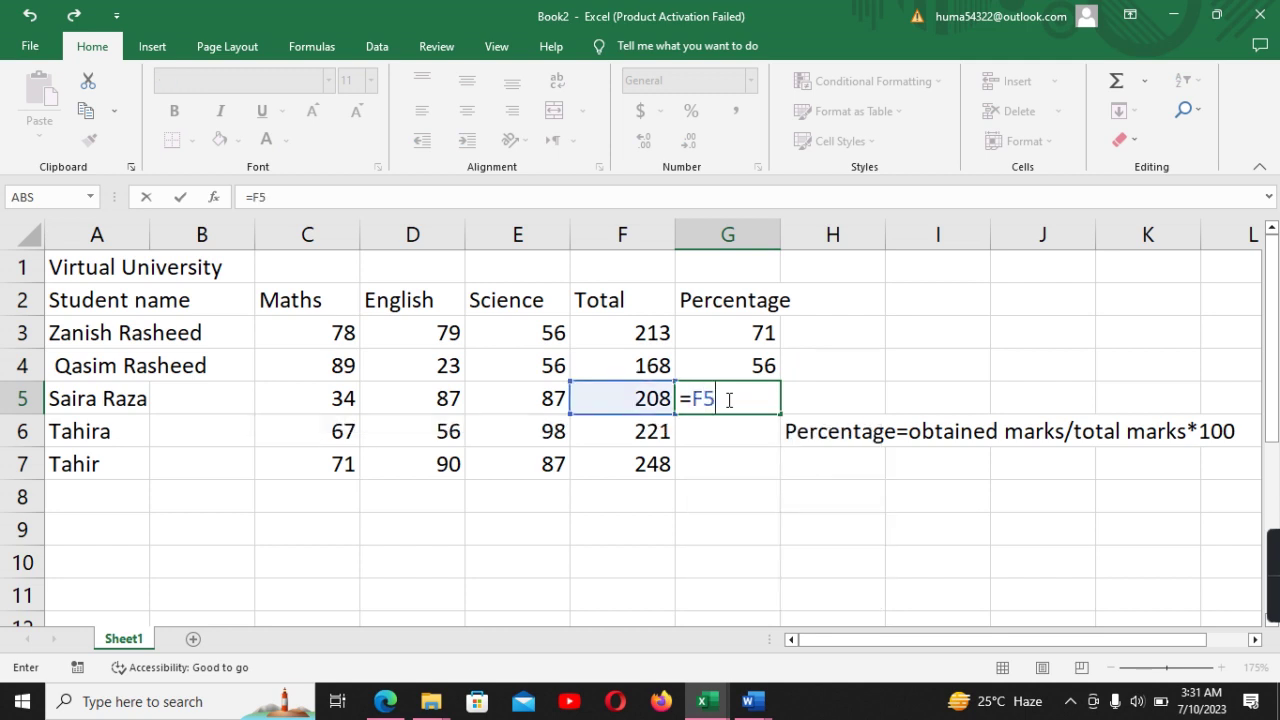
{"action": "type", "text": "/30"}
{"action": "type", "text": "0*"}
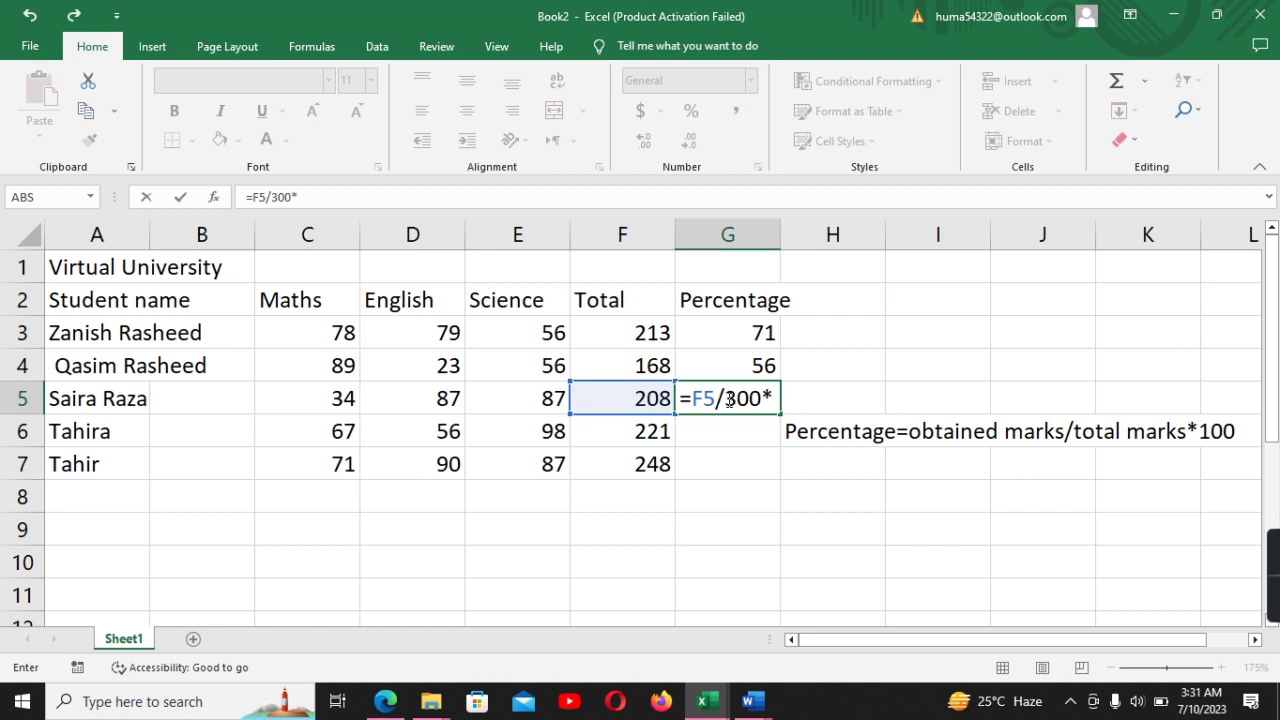
{"action": "type", "text": "100"}
{"action": "key", "text": "Return"}
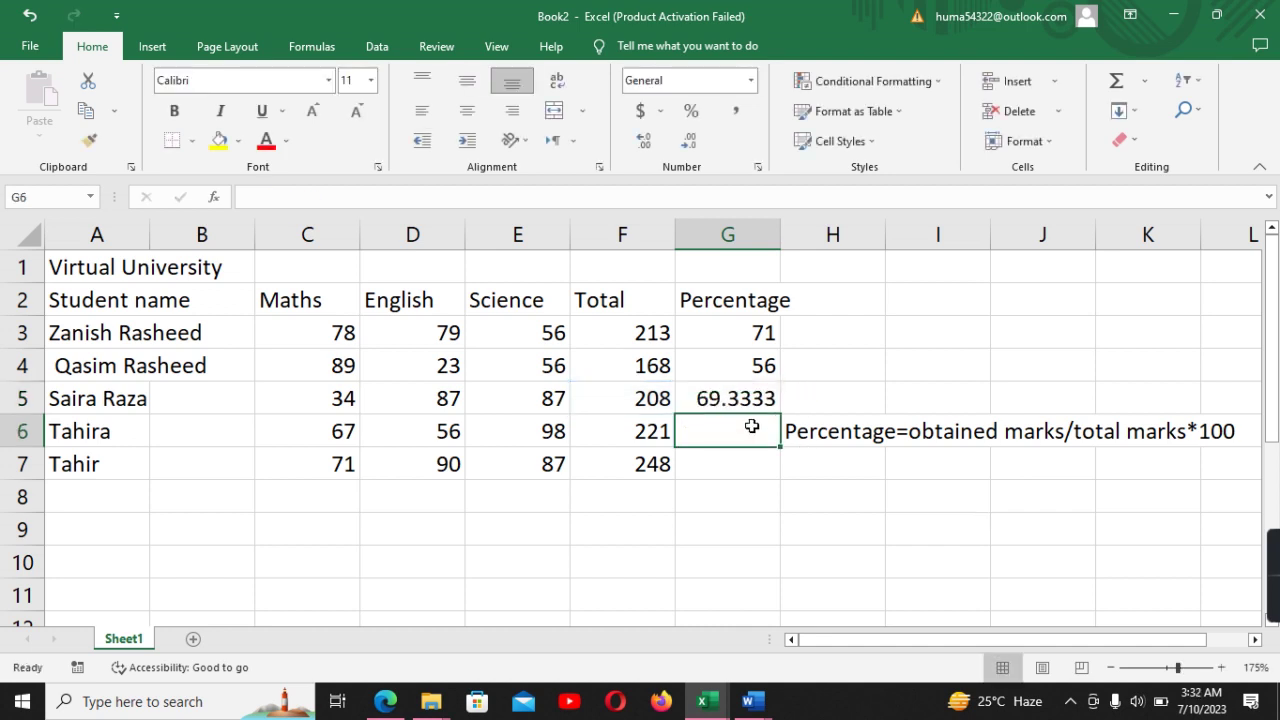
{"action": "left_click", "coordinate": [749, 393]}
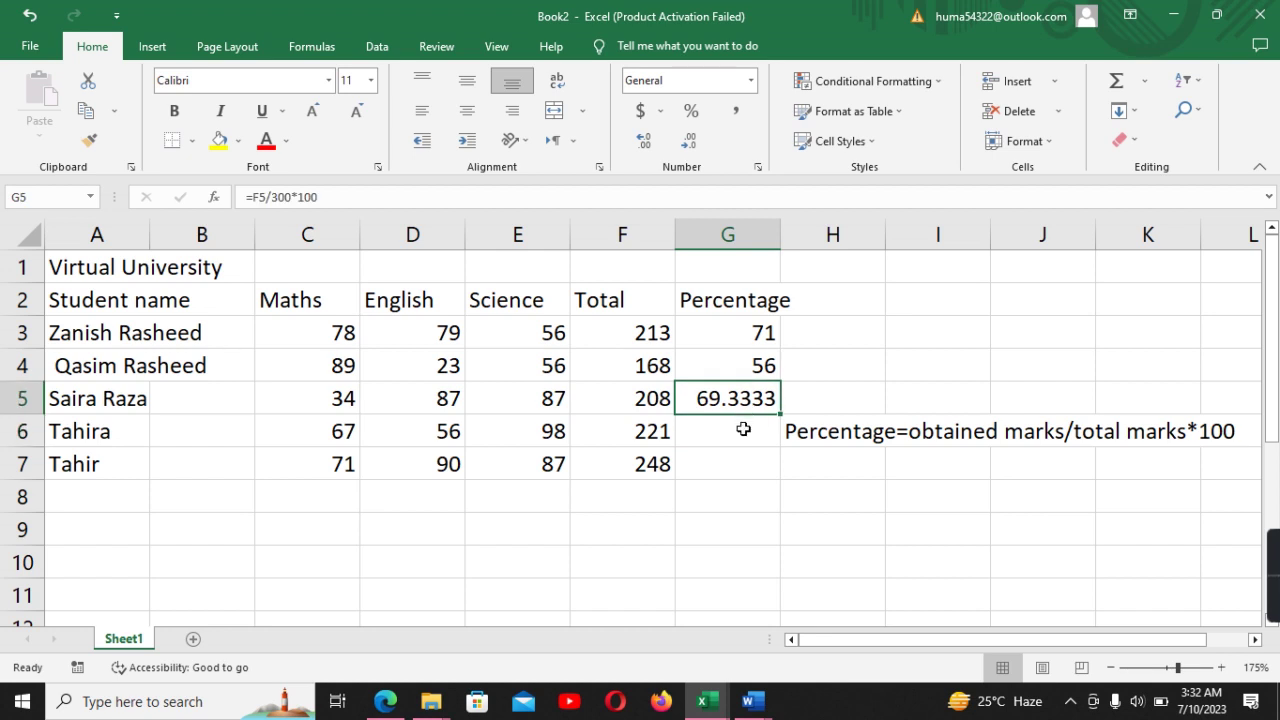
{"action": "left_click", "coordinate": [744, 429]}
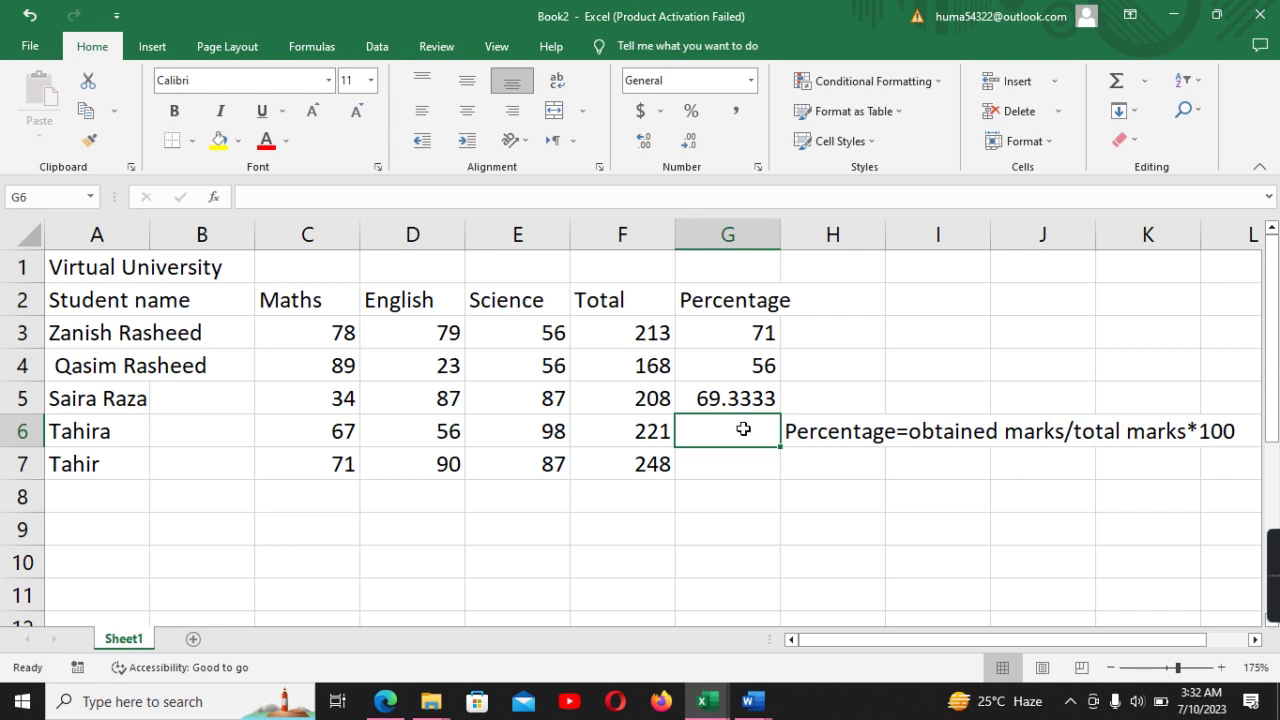
Enter percentage formulas =F6/300*100 in G6 (73.6667) and =F7/300*100 in G7 (82.6667)
{"action": "type", "text": "="}
{"action": "type", "text": "F6"}
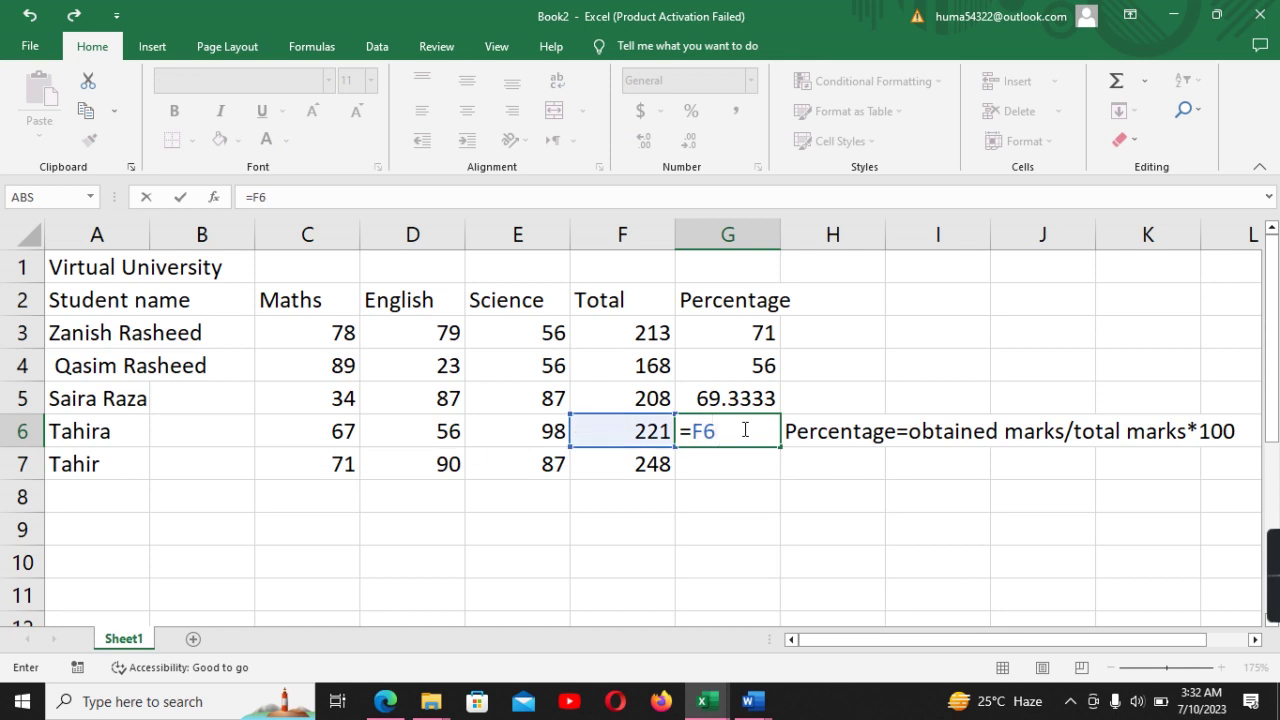
{"action": "type", "text": "/30"}
{"action": "type", "text": "0"}
{"action": "type", "text": "*10"}
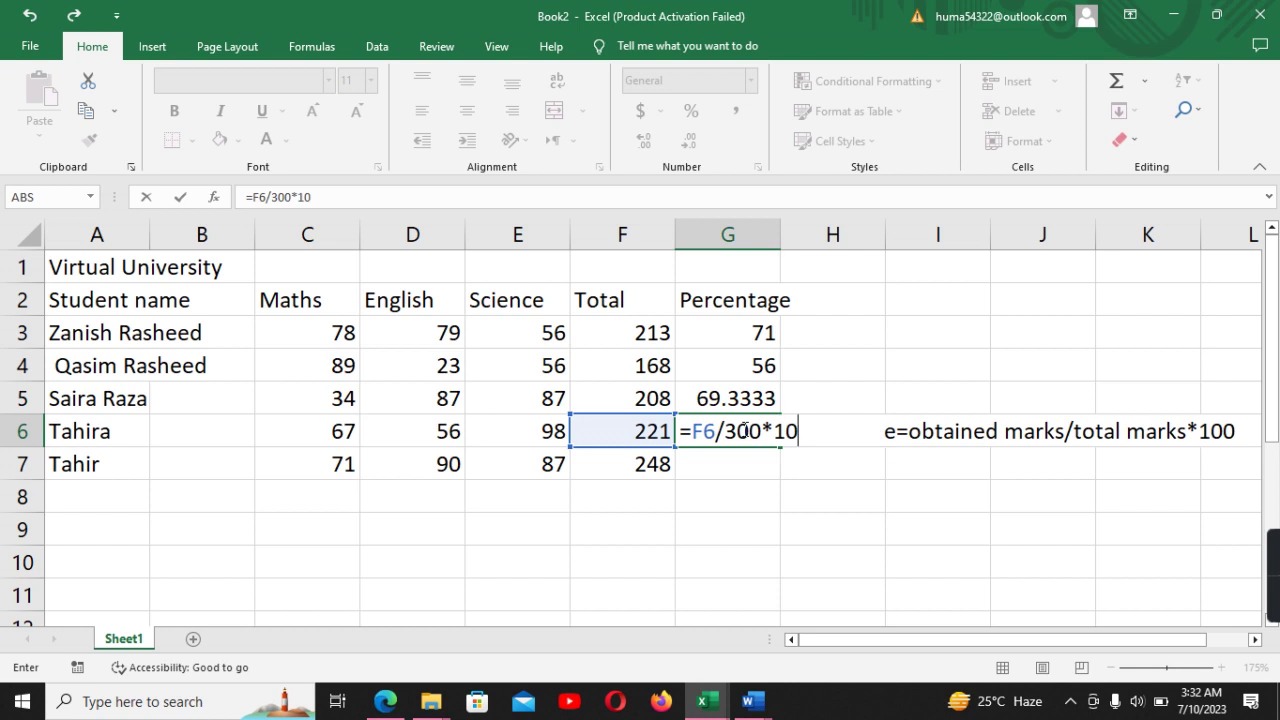
{"action": "type", "text": "0"}
{"action": "key", "text": "Return"}
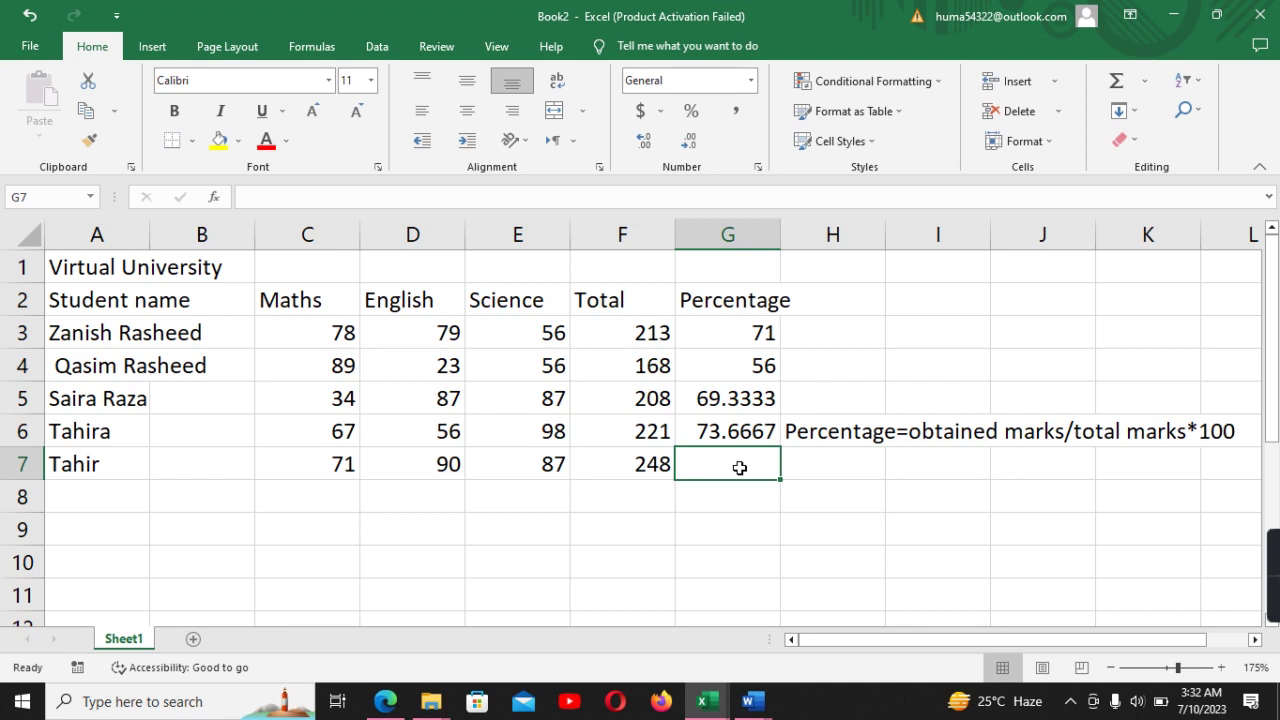
{"action": "type", "text": "="}
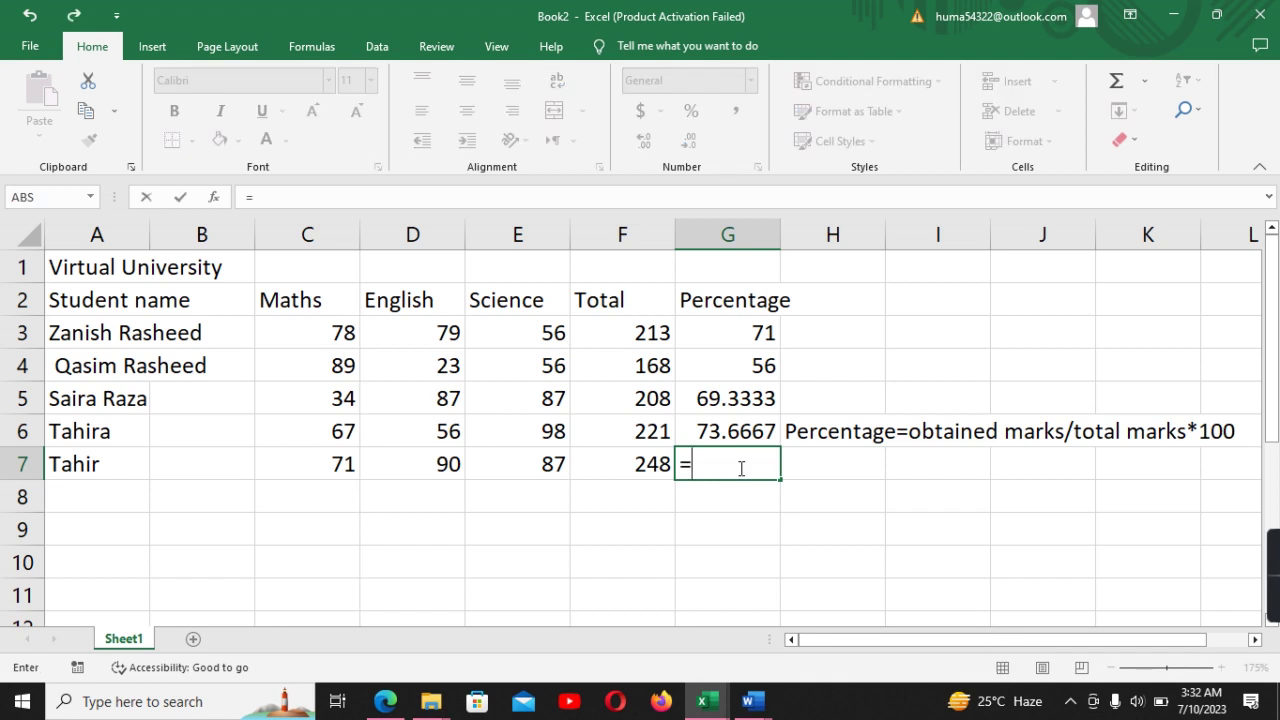
{"action": "type", "text": "F"}
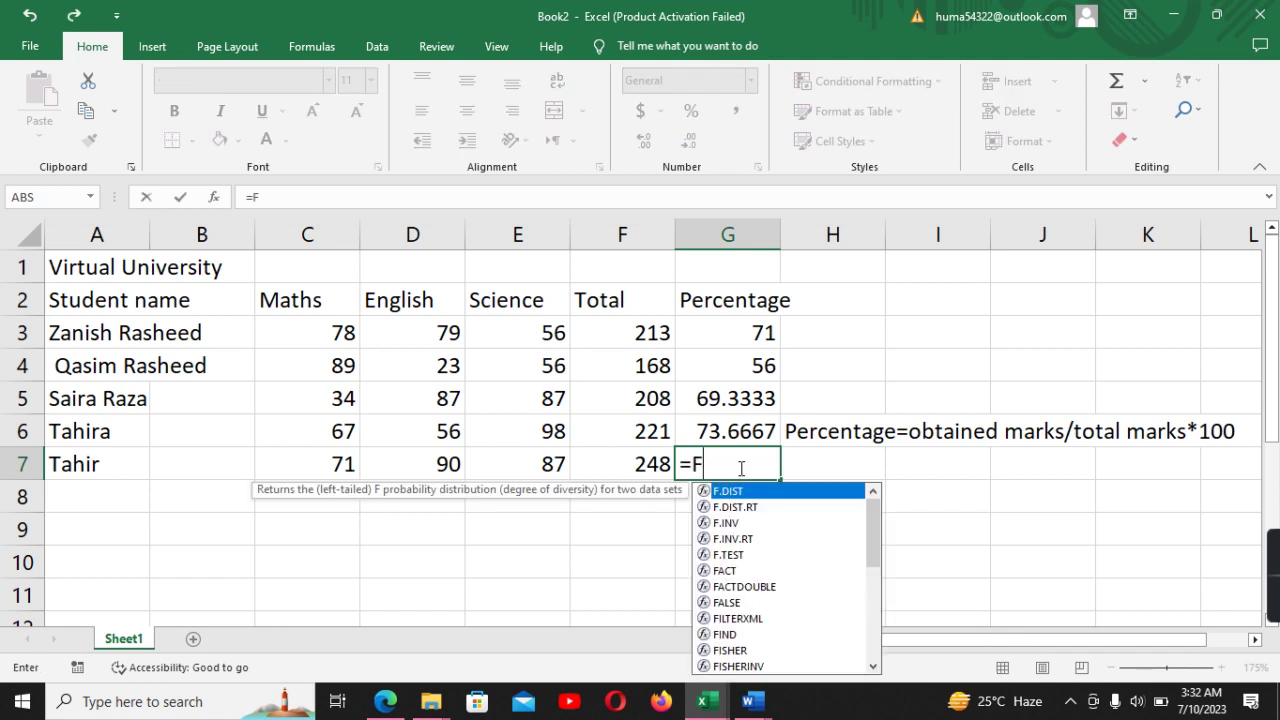
{"action": "type", "text": "7"}
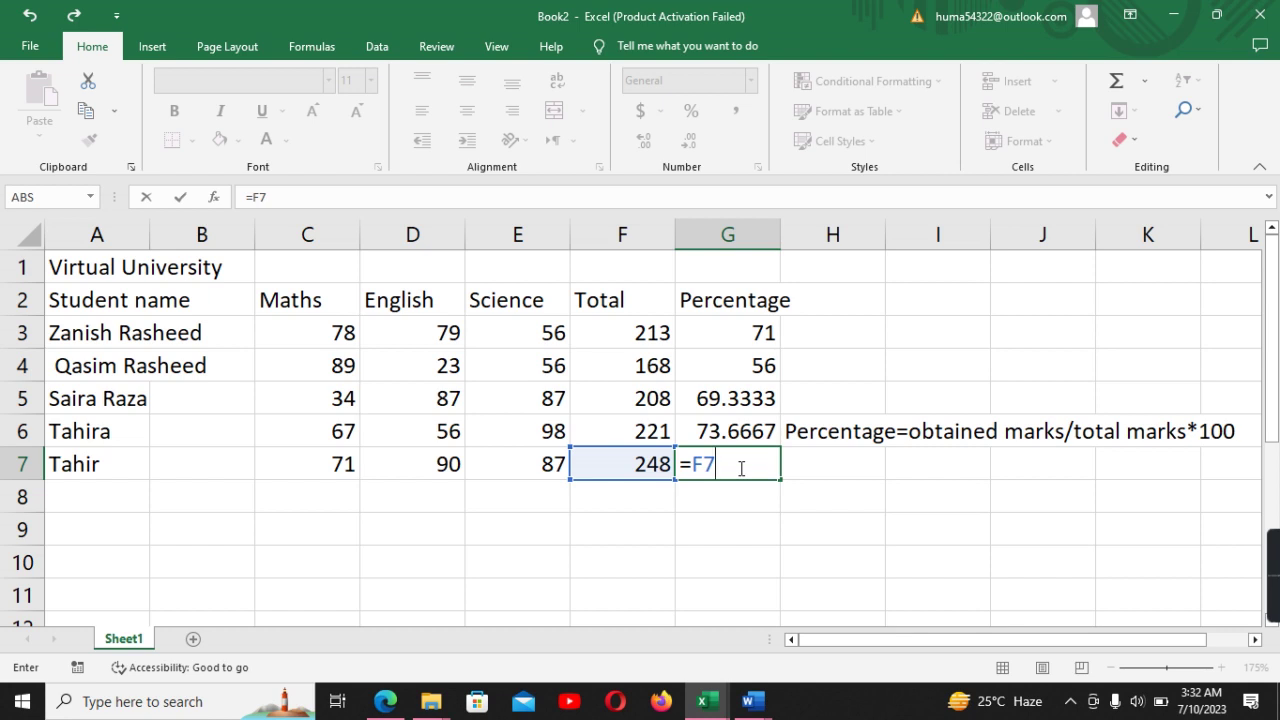
{"action": "type", "text": "/3"}
{"action": "type", "text": "00"}
{"action": "type", "text": "*"}
{"action": "type", "text": "100"}
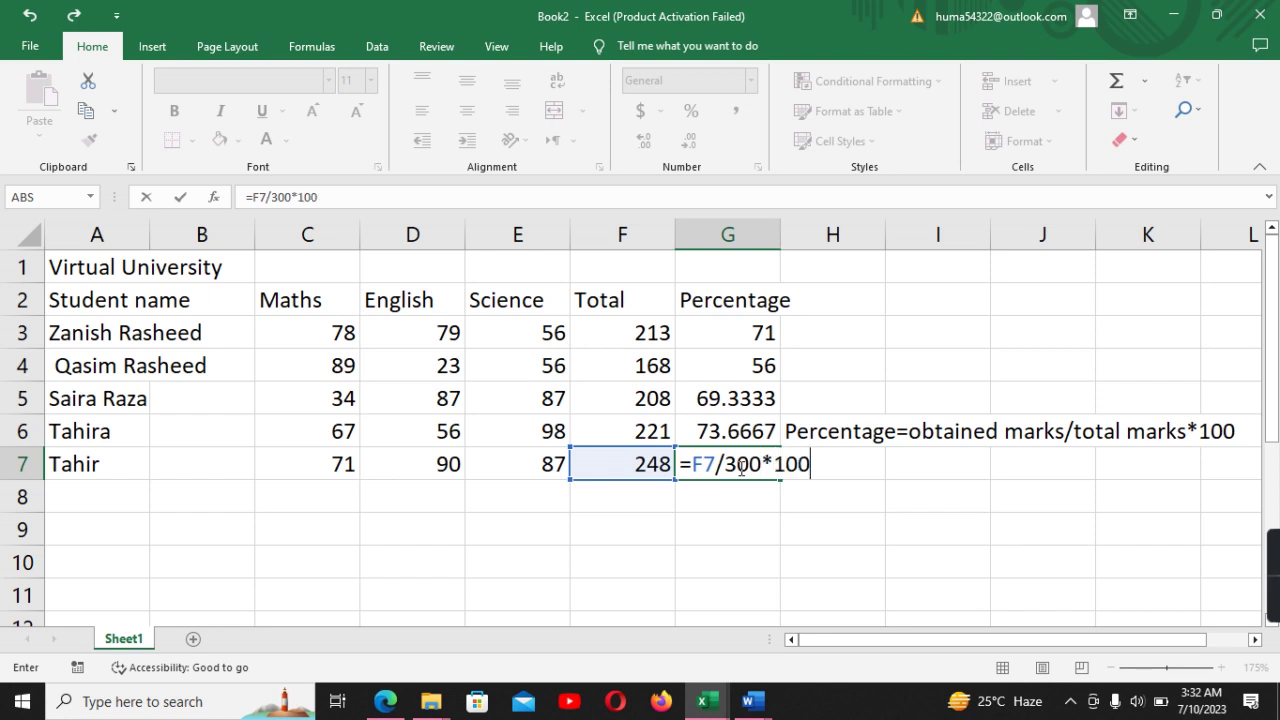
{"action": "key", "text": "Return"}
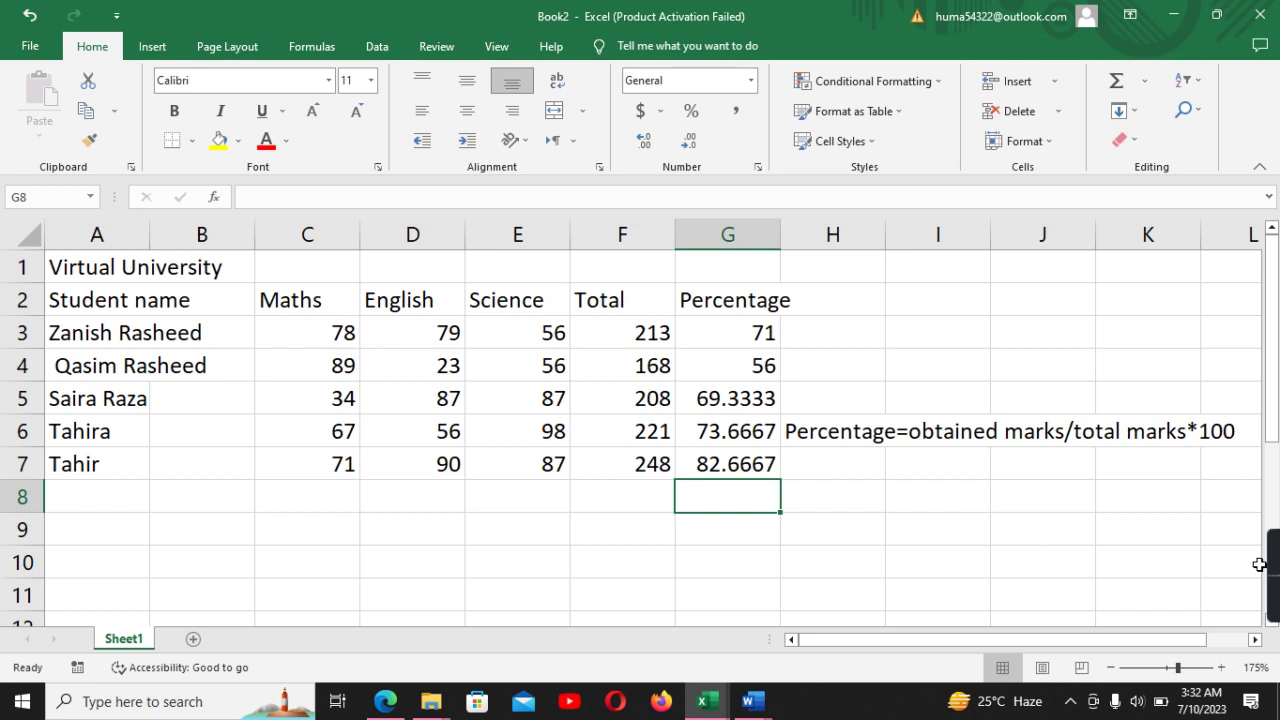
{"action": "mouse_move", "coordinate": [1270, 585]}
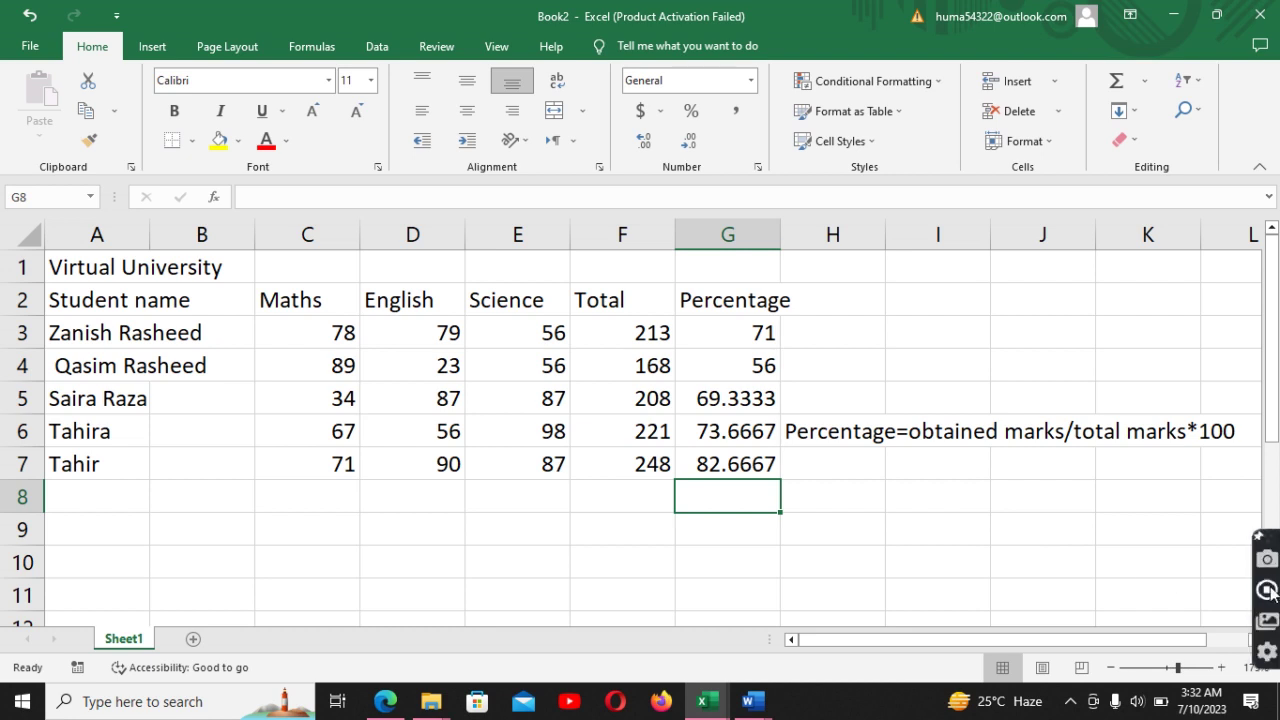